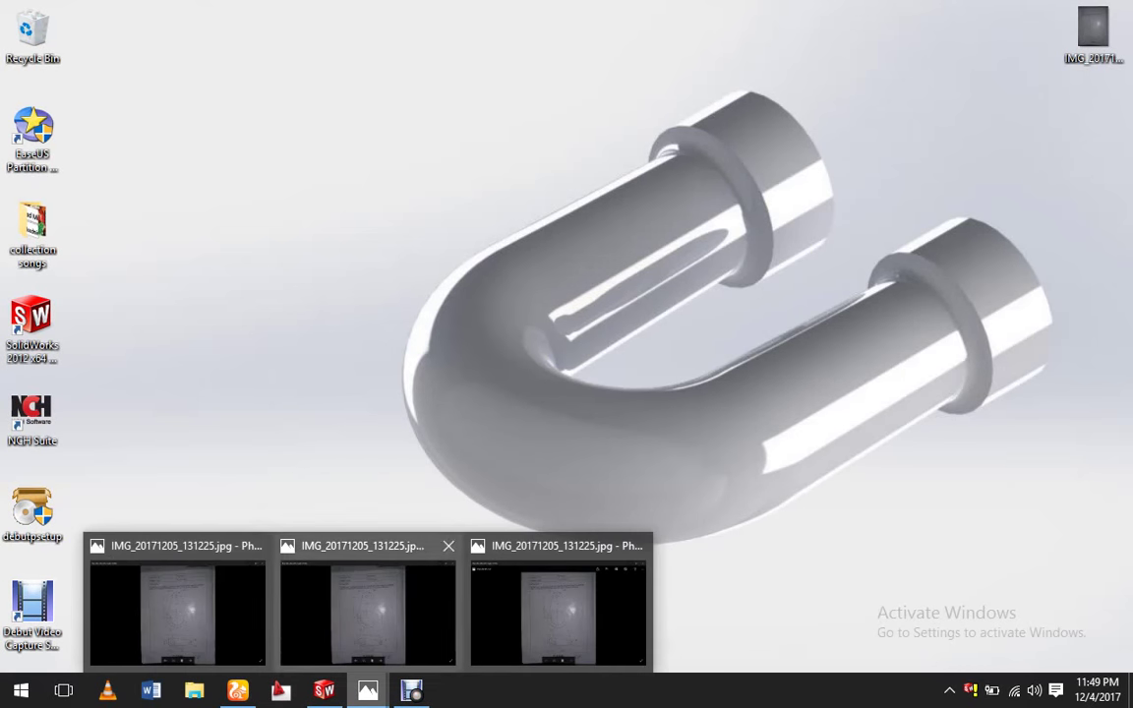
Open the bracket exercise photo, zoom in to read the drawing, then close it.
left_click(558, 614)
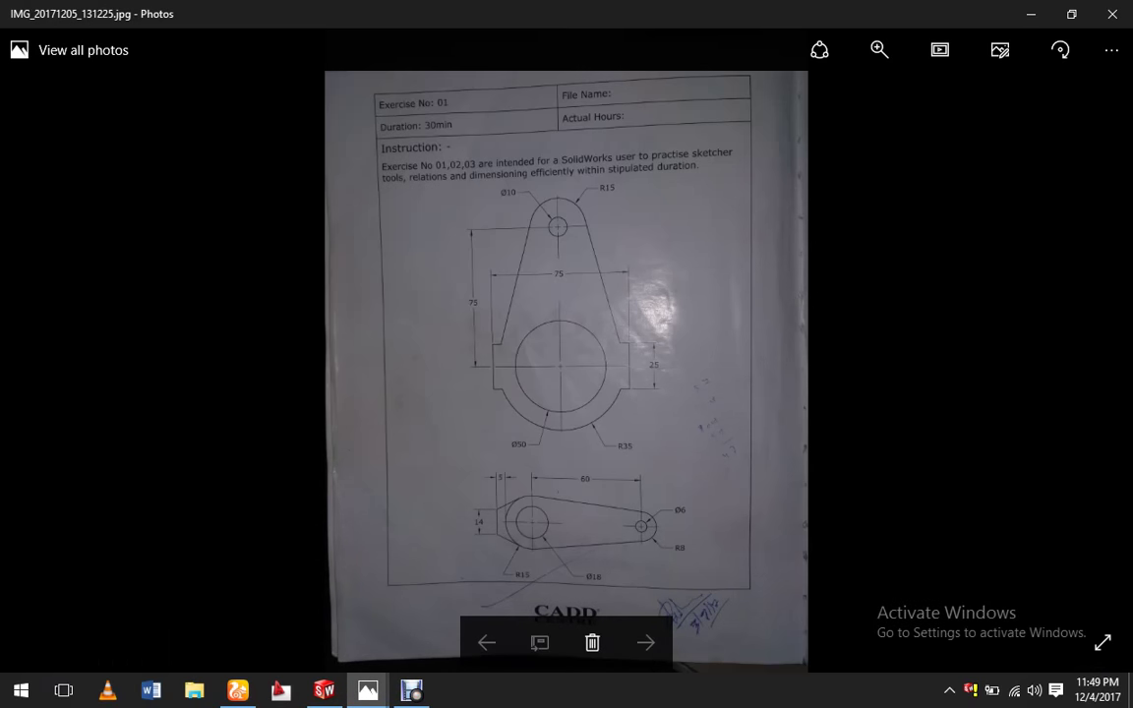
scroll(566, 231, "up", 3)
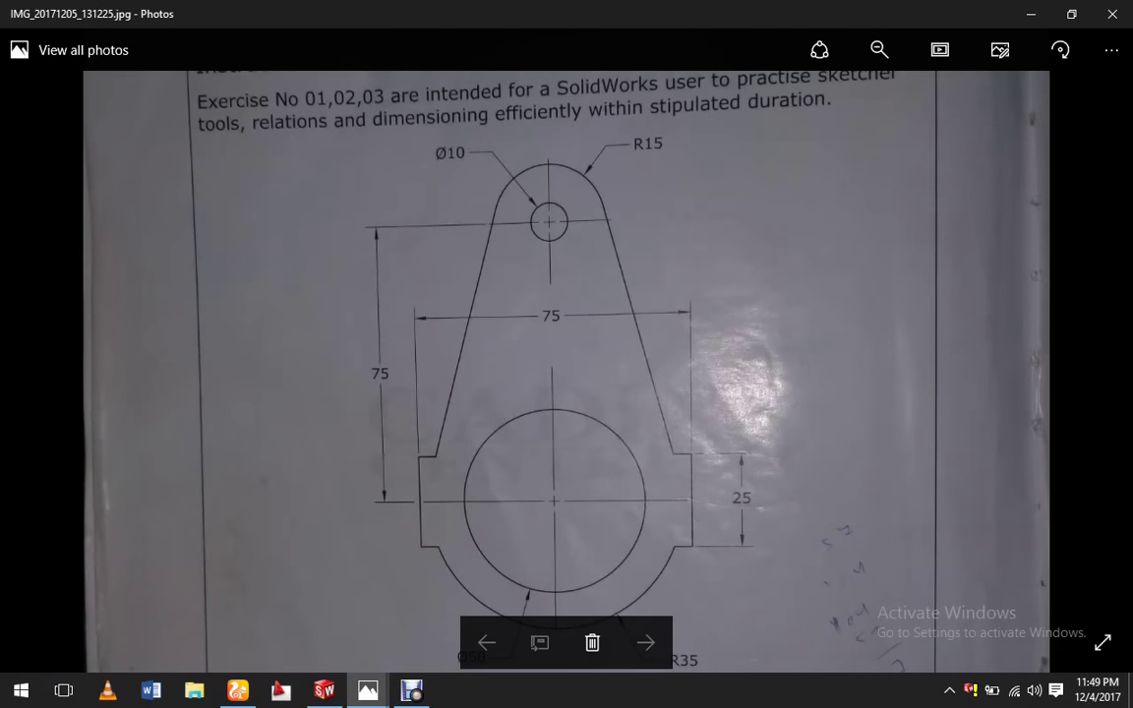
scroll(566, 364, "down", 1)
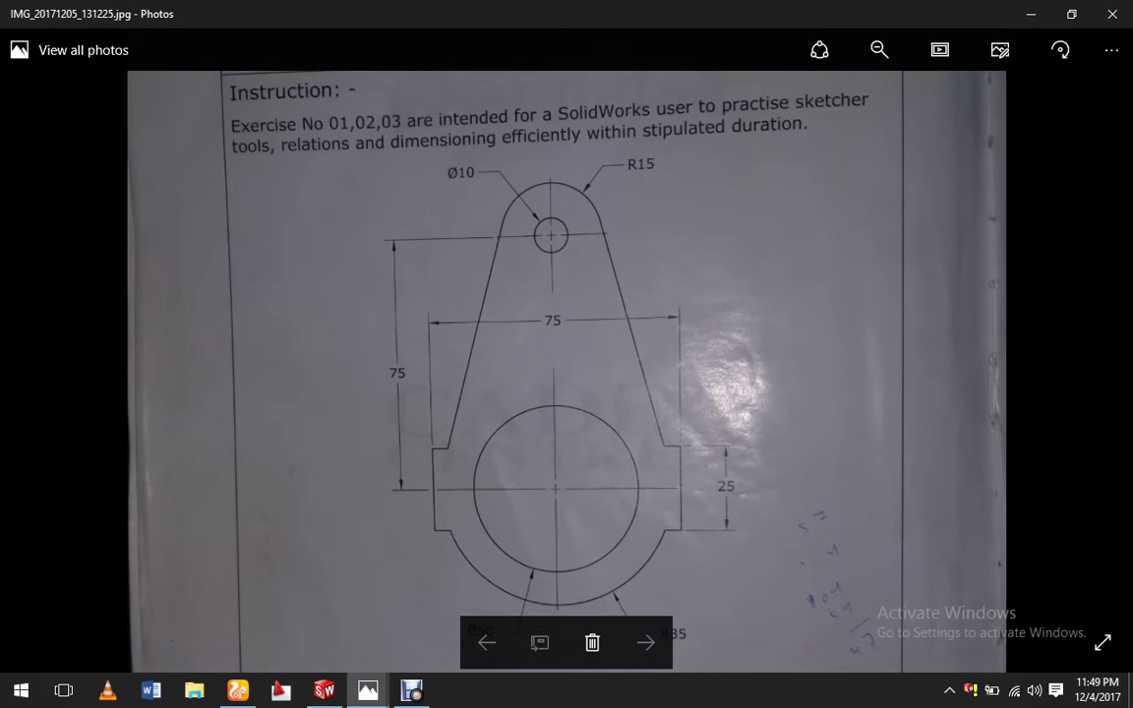
scroll(570, 349, "up", 1)
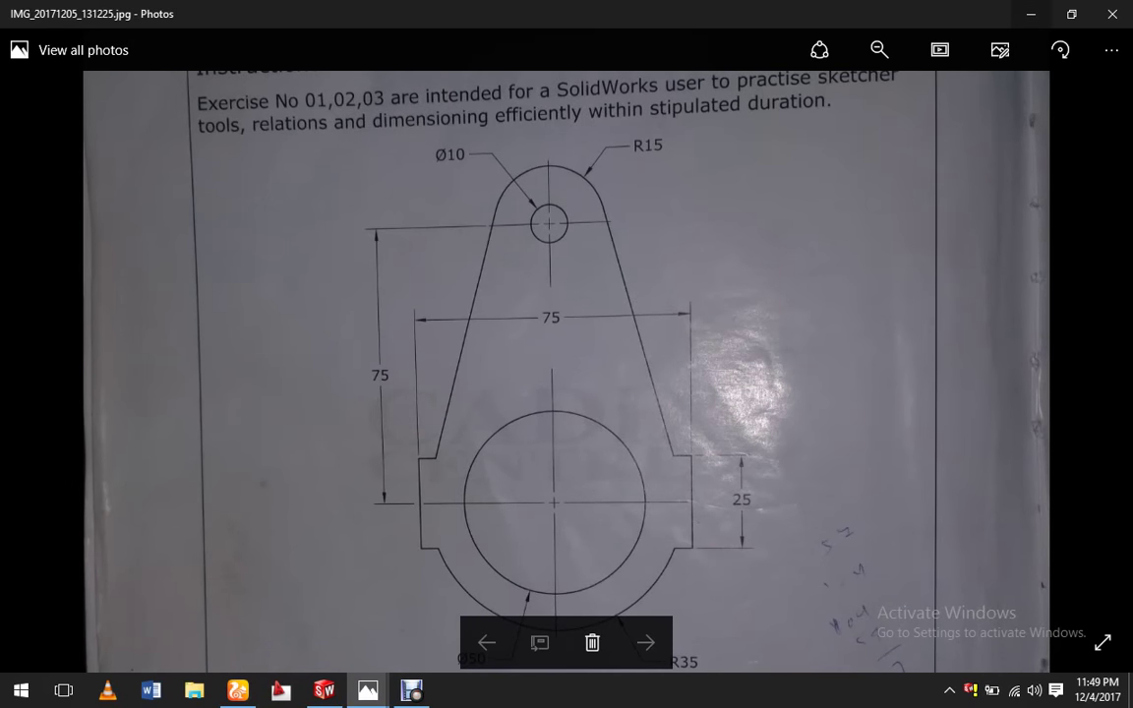
key("super+d")
Start a sketch on the Front Plane and draw two concentric circles at the origin.
key("alt+Tab")
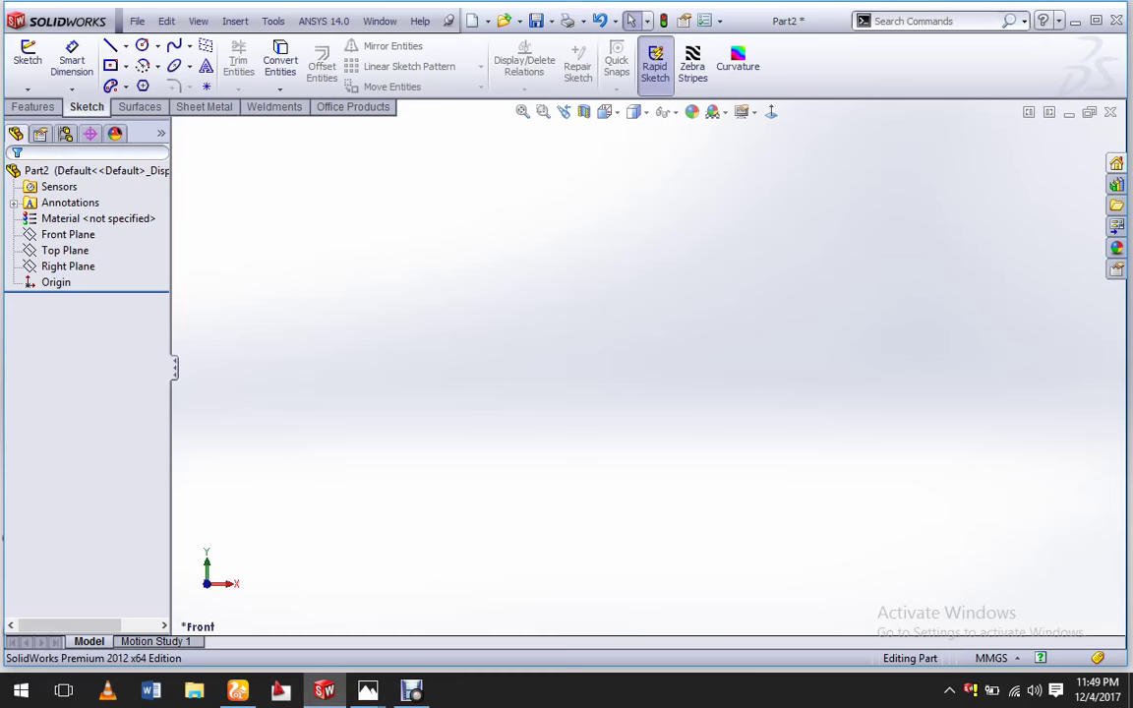
left_click(68, 234)
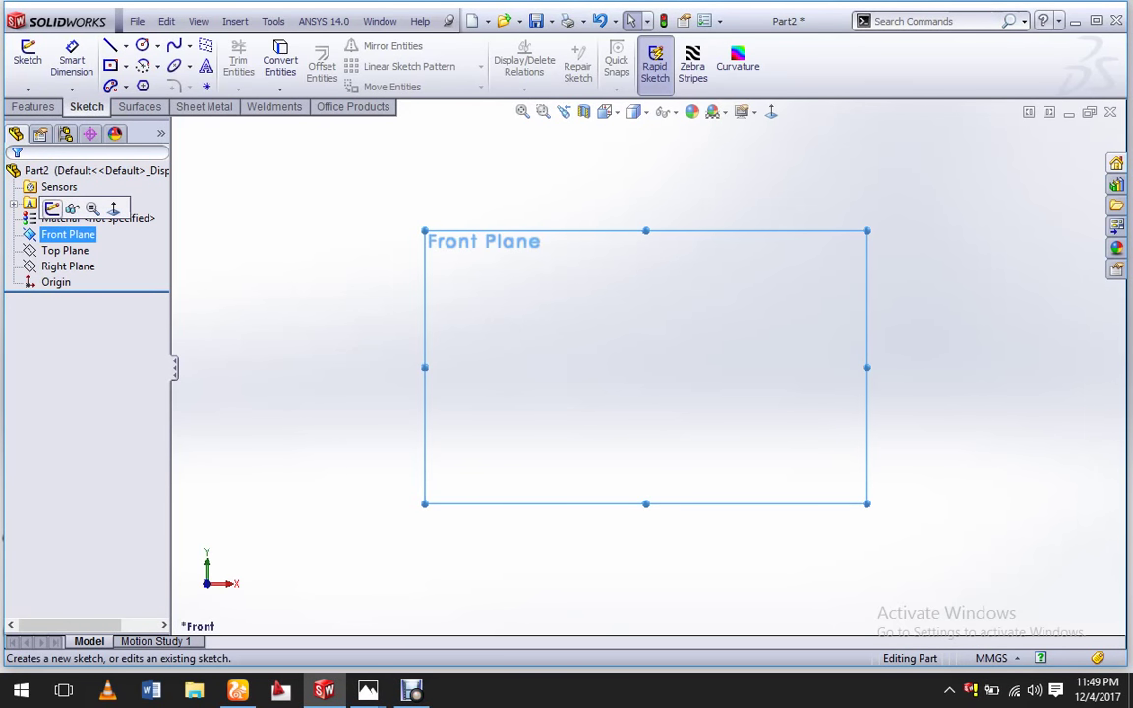
left_click(47, 202)
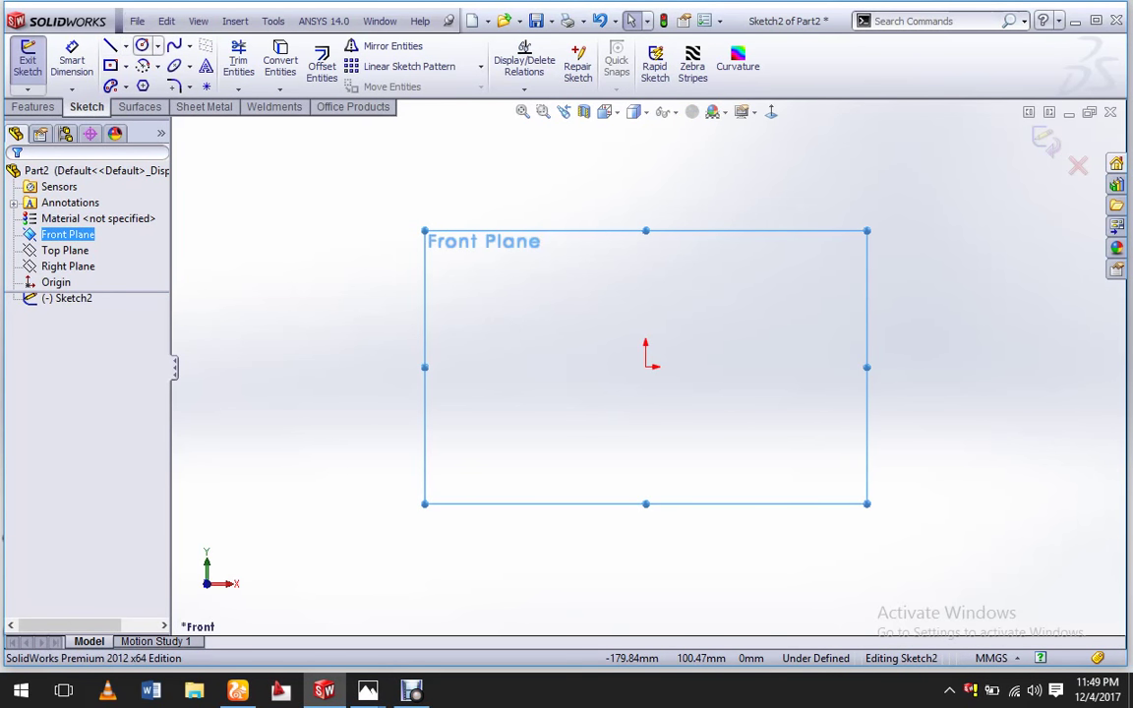
left_click(142, 45)
left_click(645, 365)
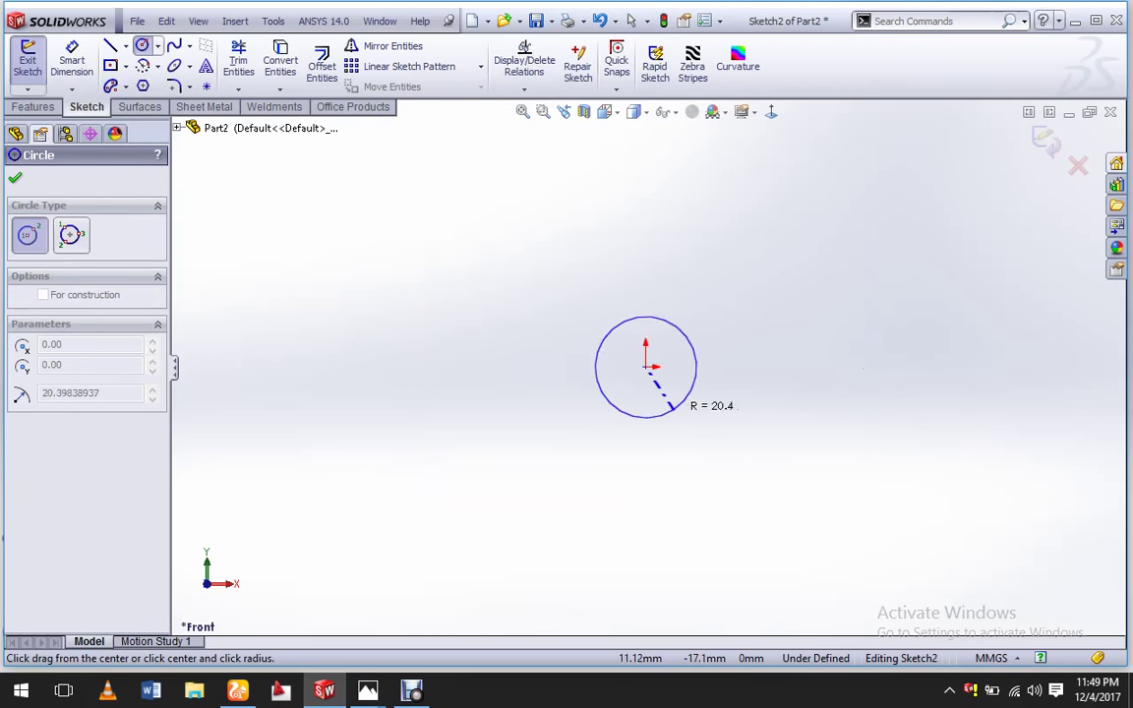
left_click(708, 441)
left_click(645, 365)
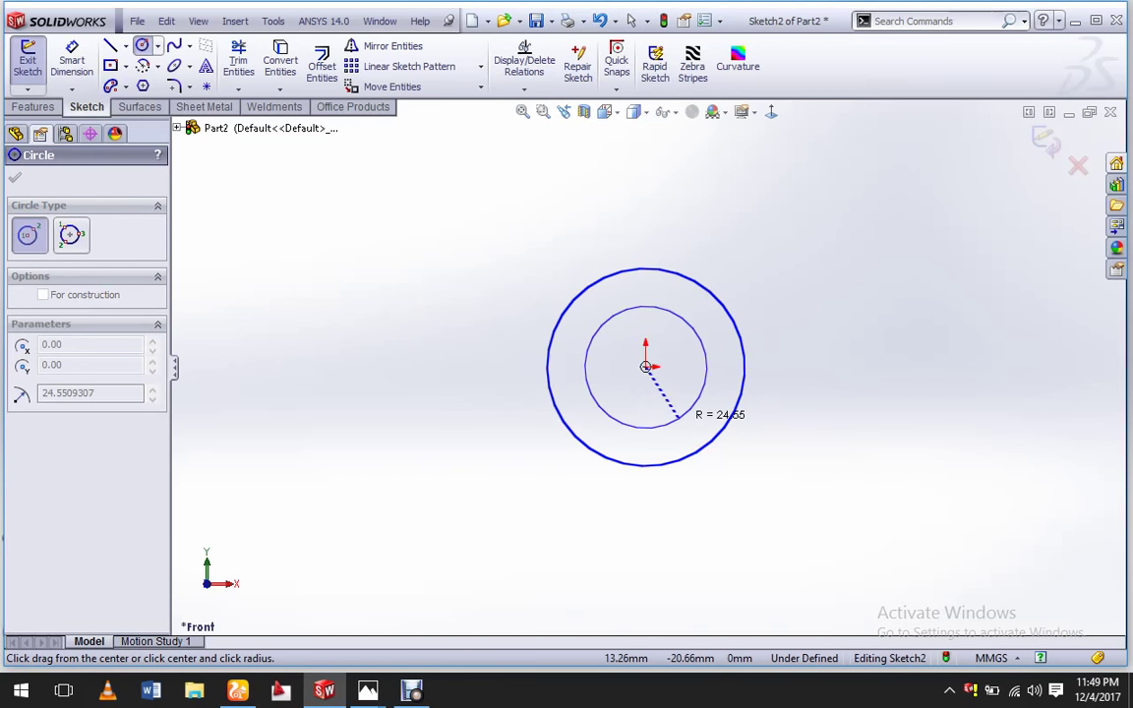
left_click(688, 408)
key("Escape")
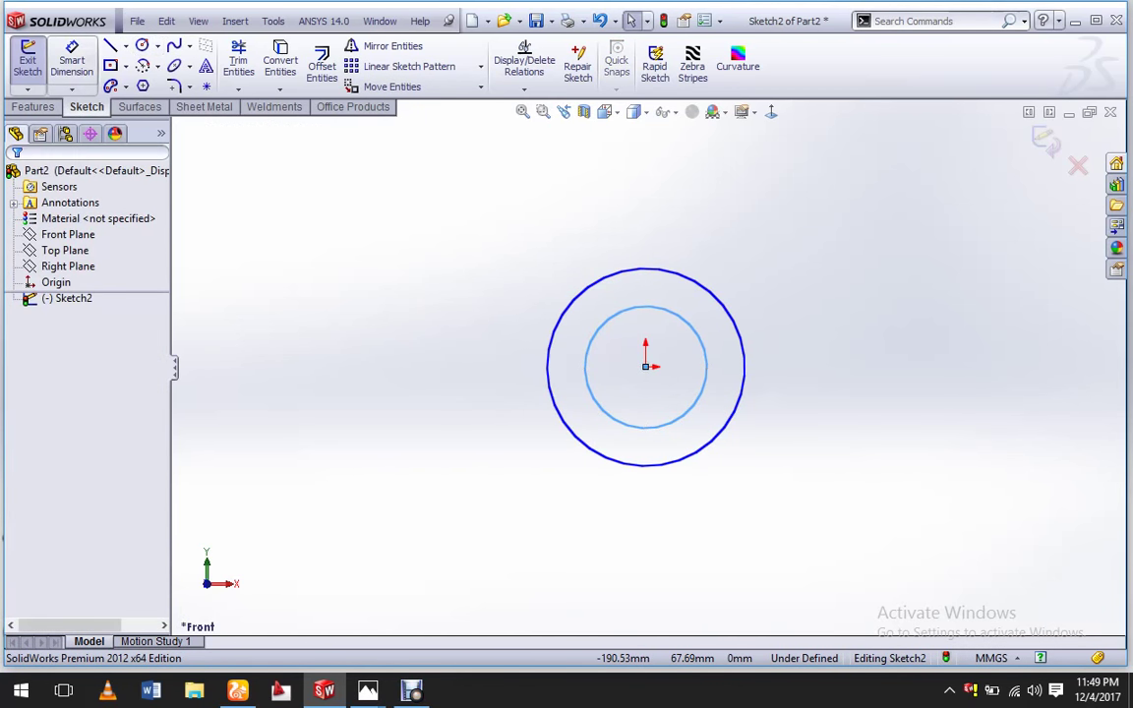
Dimension the outer circle Ø70 and the inner circle Ø50.
left_click(72, 59)
left_click(558, 424)
left_click(413, 506)
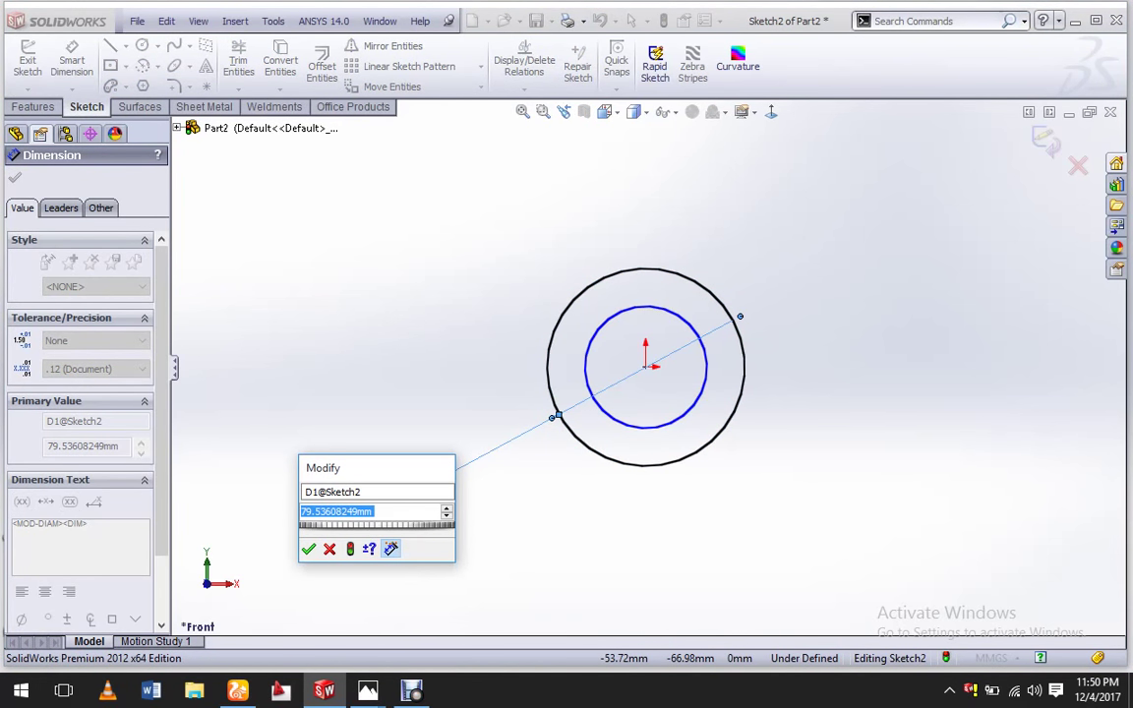
type("70")
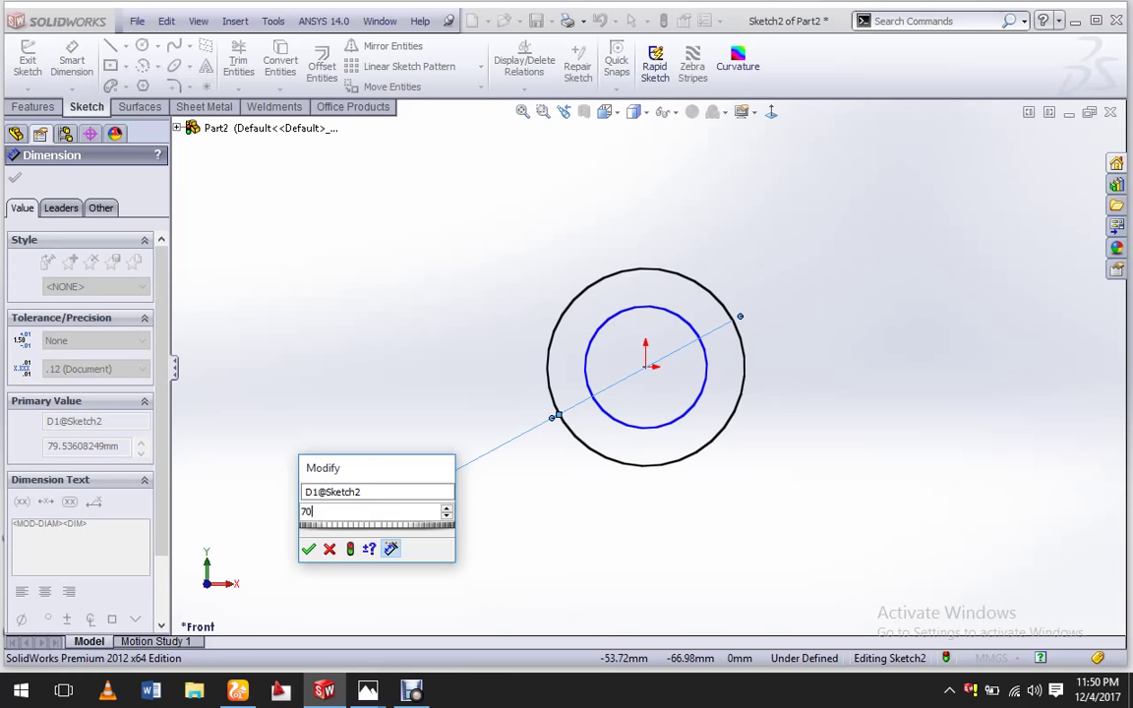
key("Return")
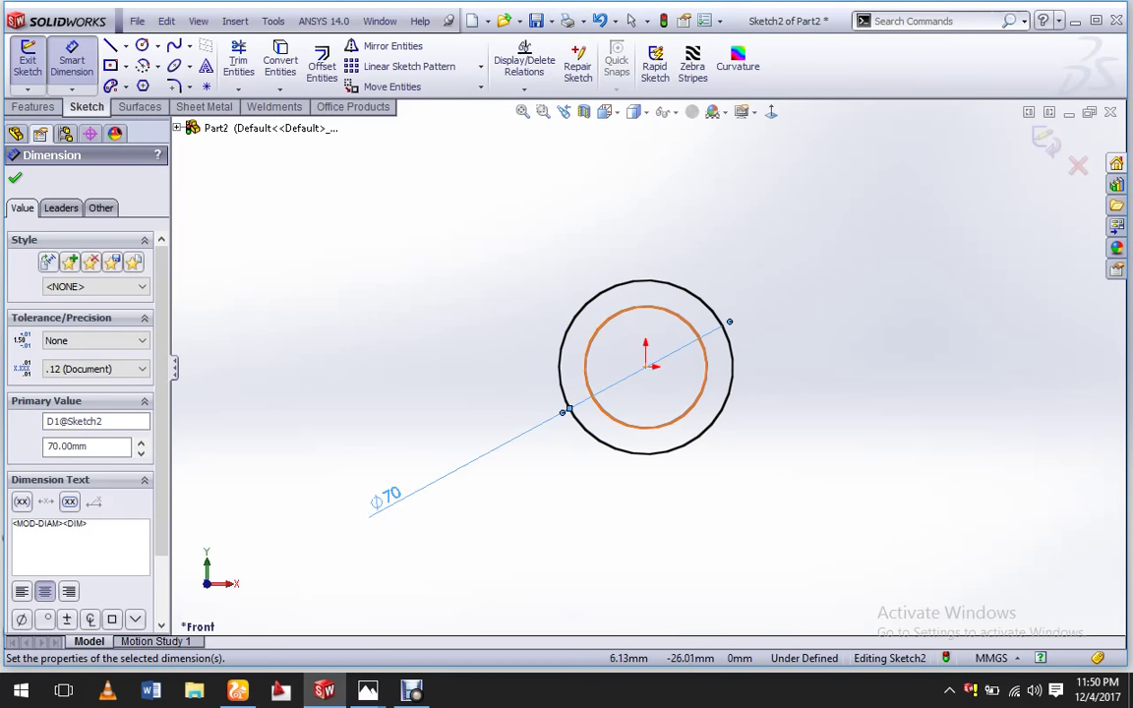
left_click(606, 419)
left_click(551, 472)
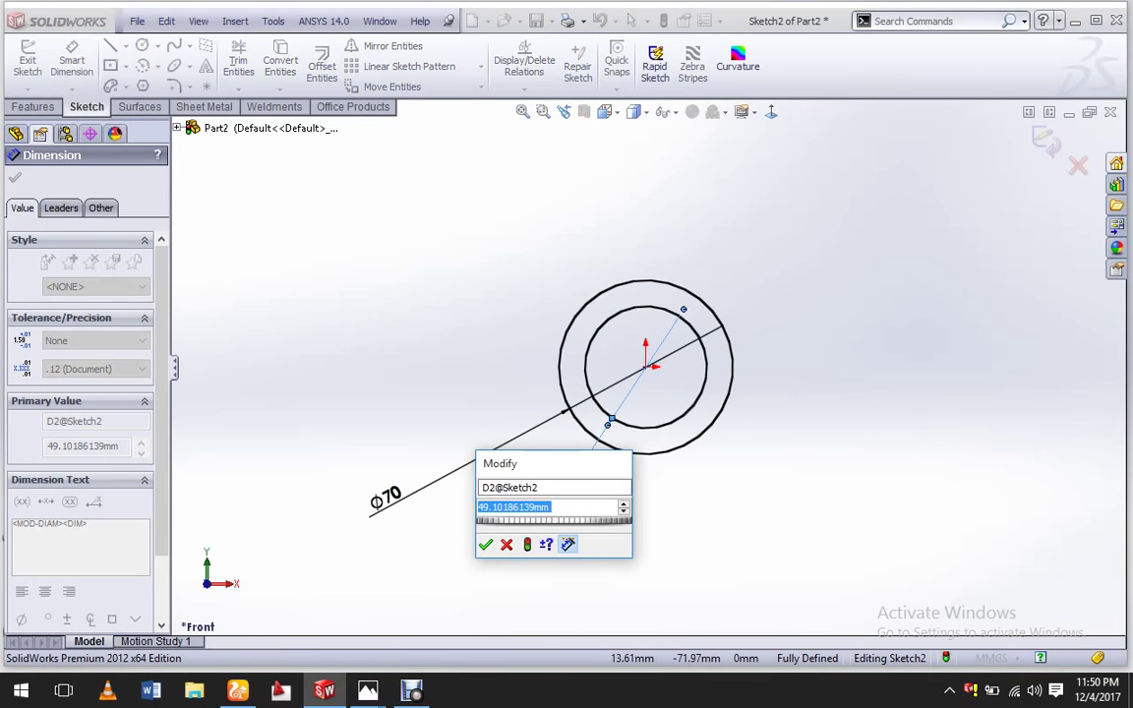
type("50")
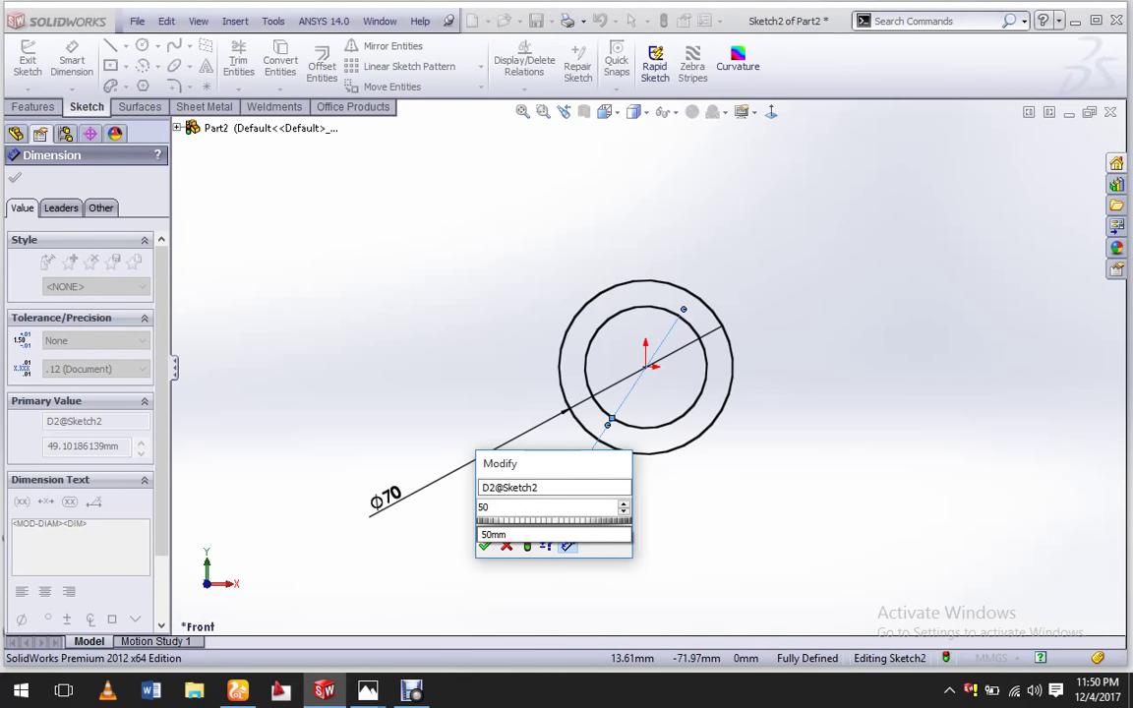
key("Return")
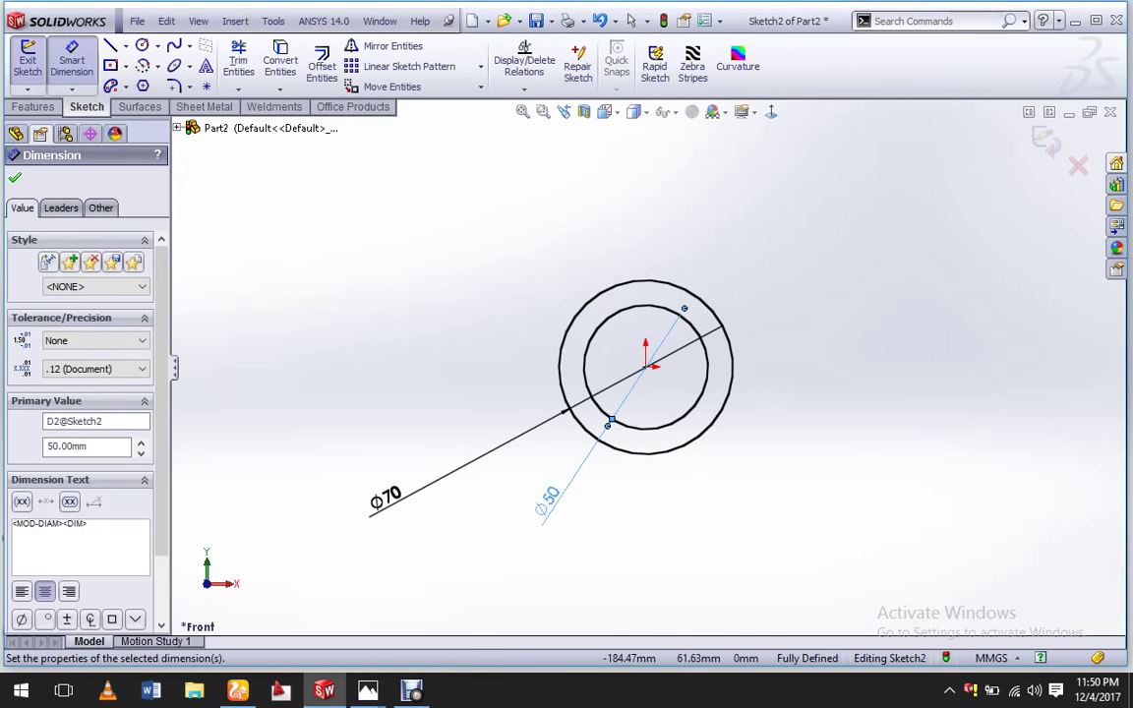
key("Escape")
key("Escape")
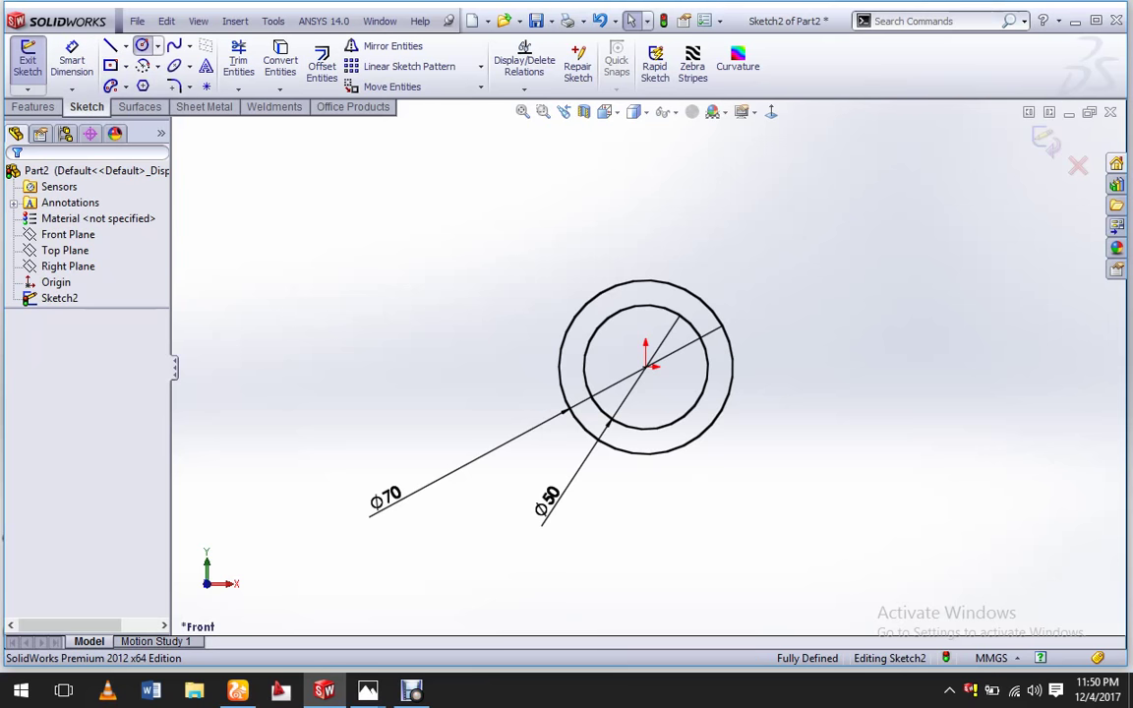
Draw two concentric circles directly above the origin.
left_click(142, 45)
scroll(668, 226, "down", 2)
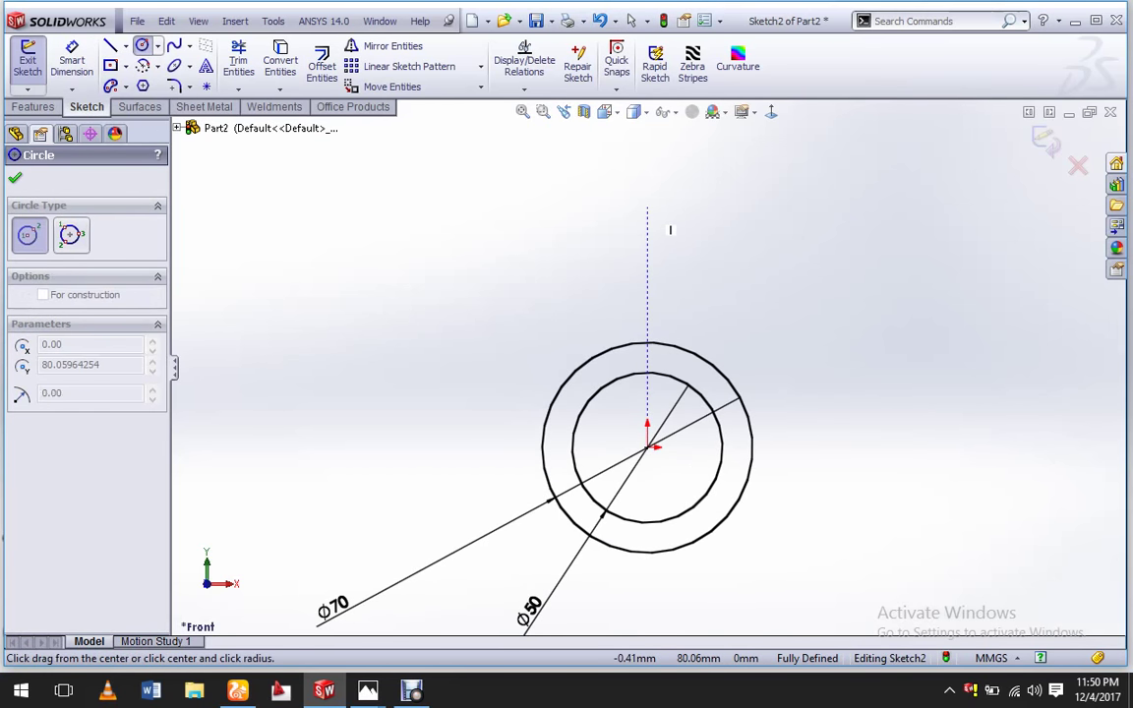
left_click(647, 207)
left_click(685, 248)
left_click(647, 207)
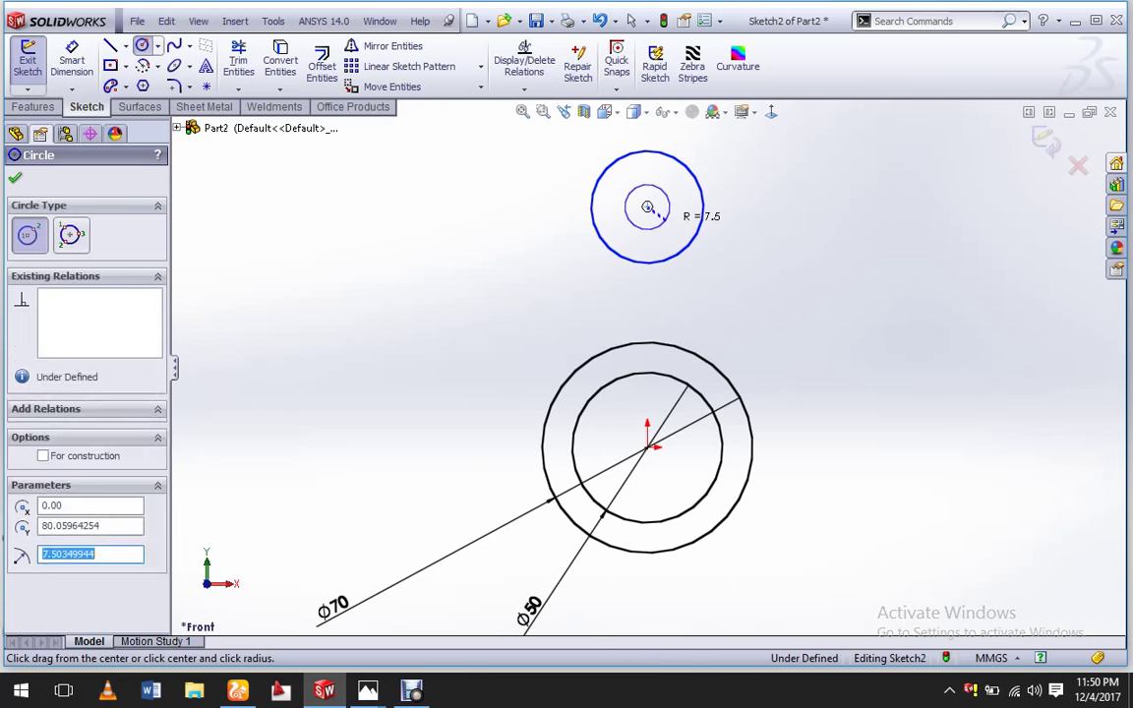
left_click(669, 212)
key("Escape")
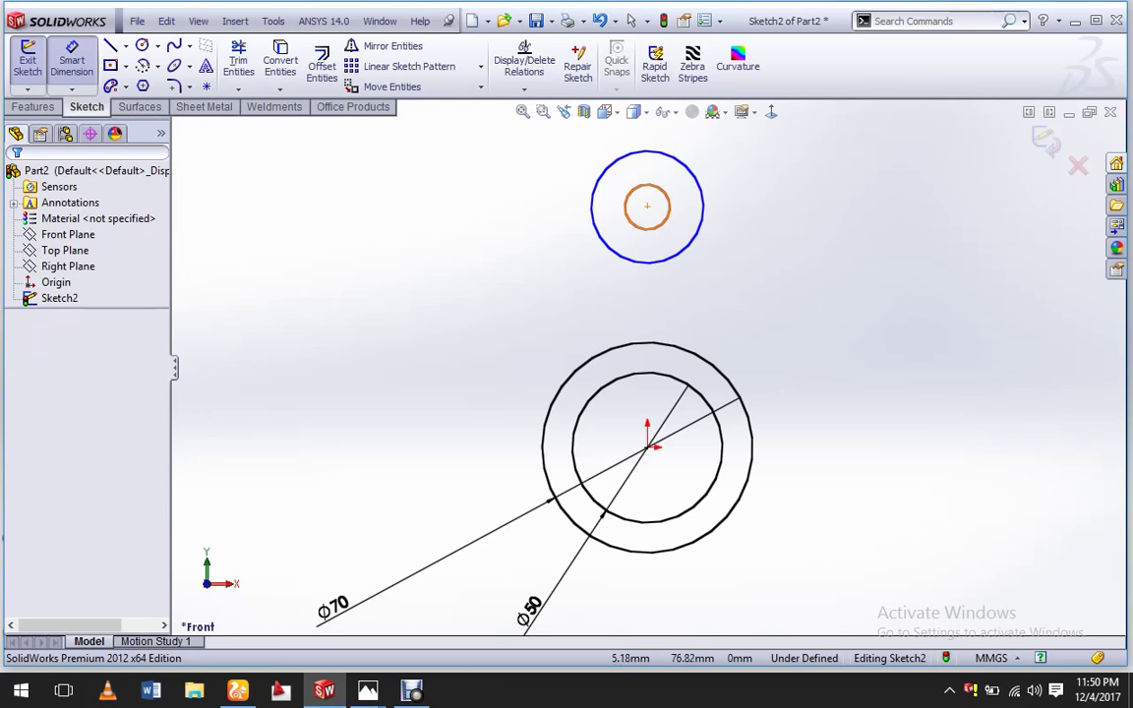
Dimension the small upper circle Ø10 and its surrounding circle Ø15.
left_click(668, 211)
left_click(782, 206)
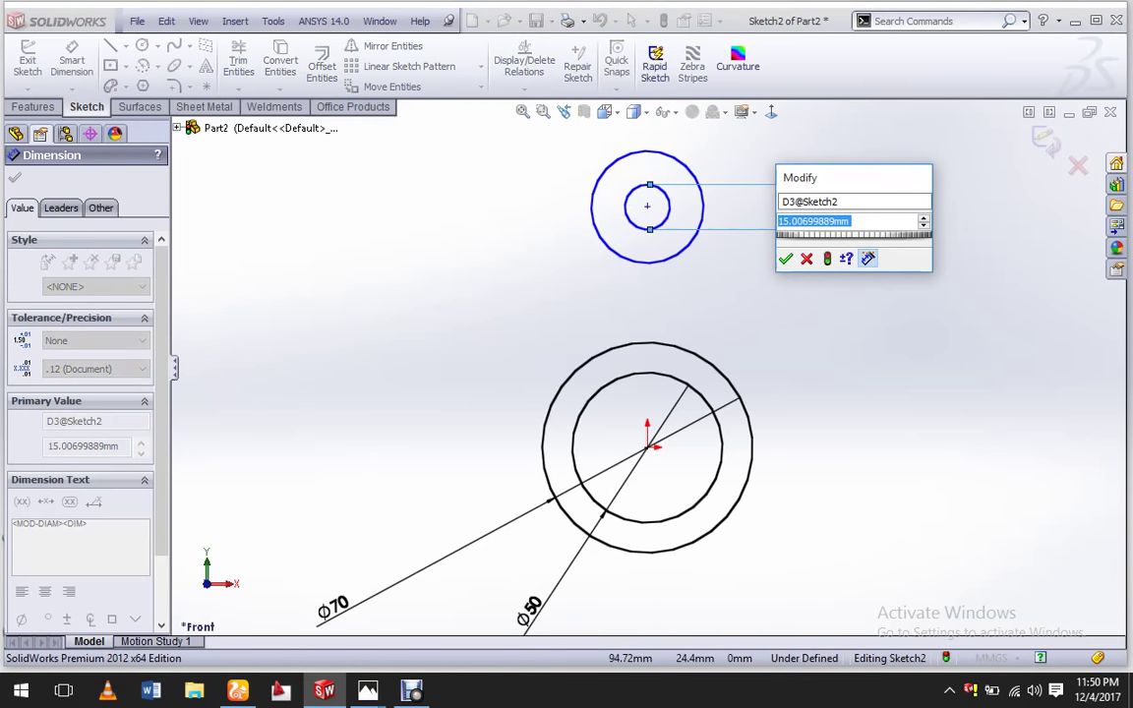
type("10")
key("Return")
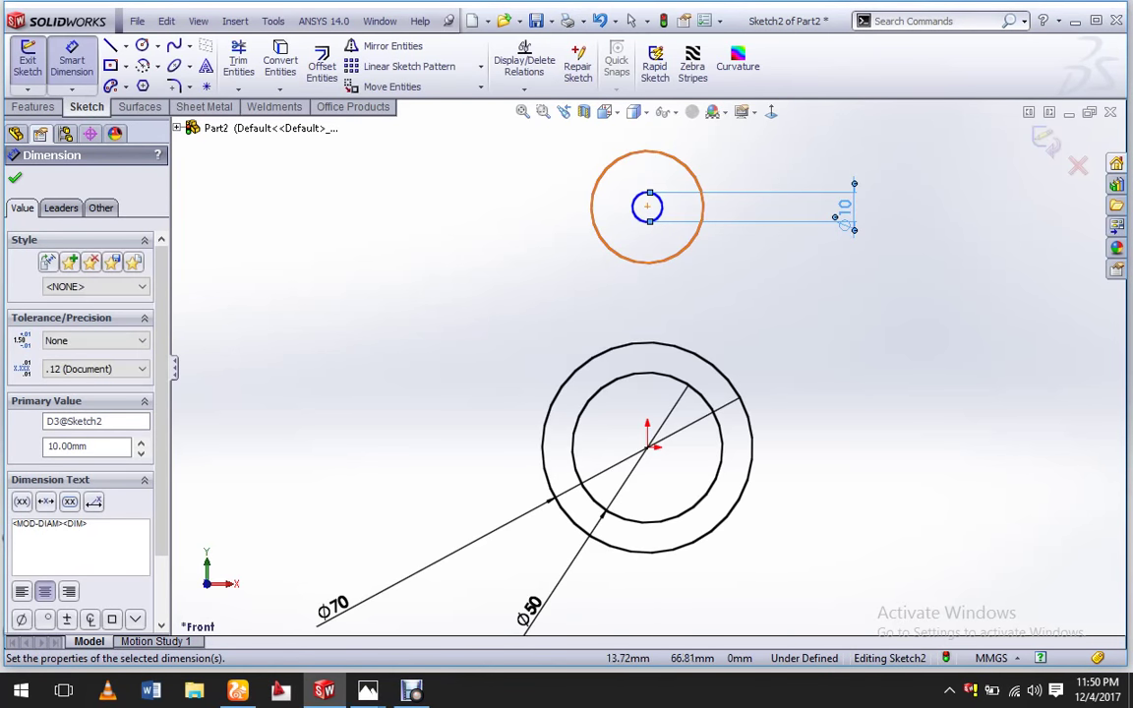
left_click(689, 246)
left_click(723, 236)
type("1")
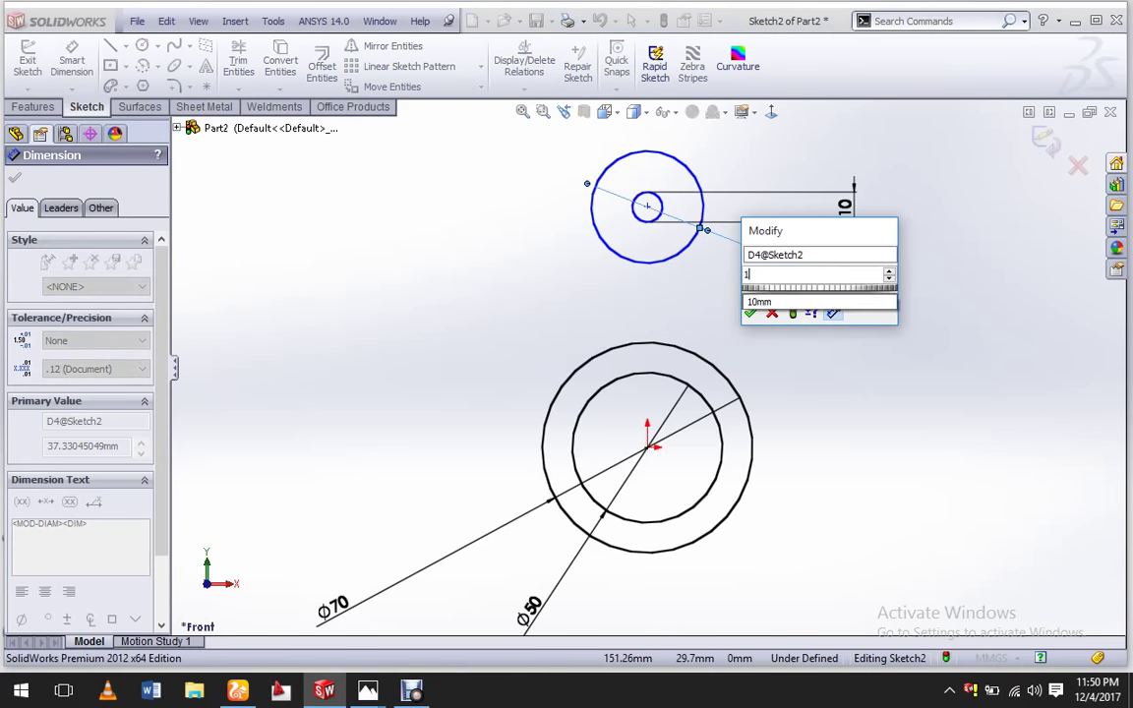
type("5")
key("Return")
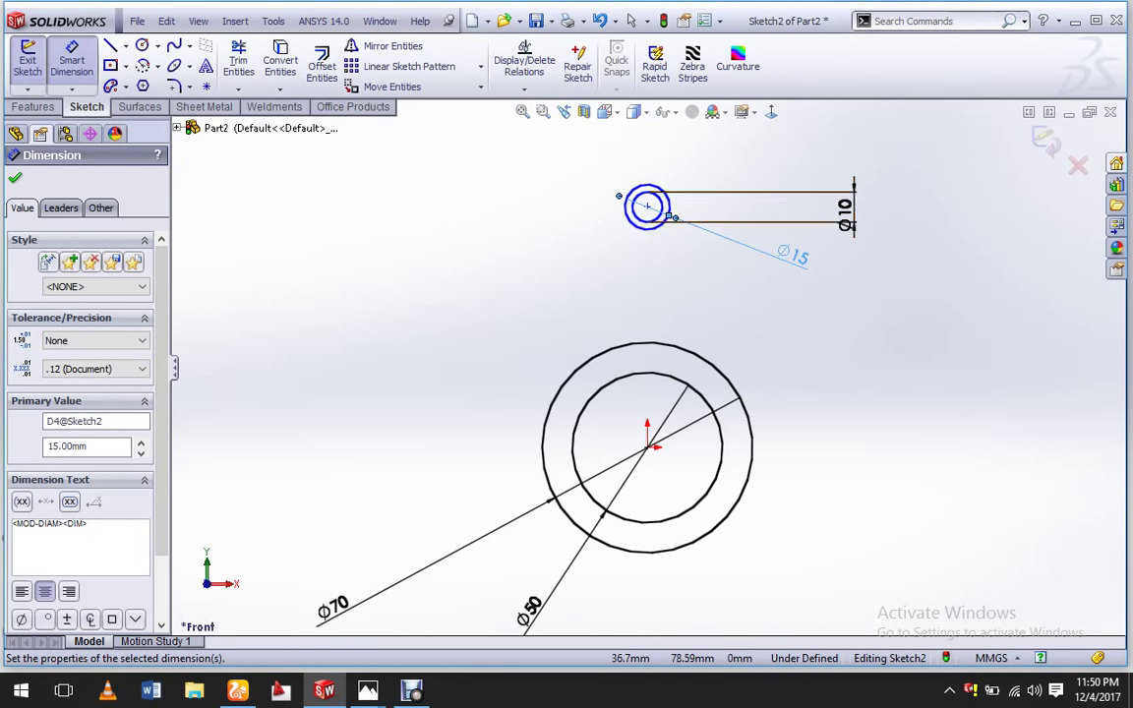
key("Escape")
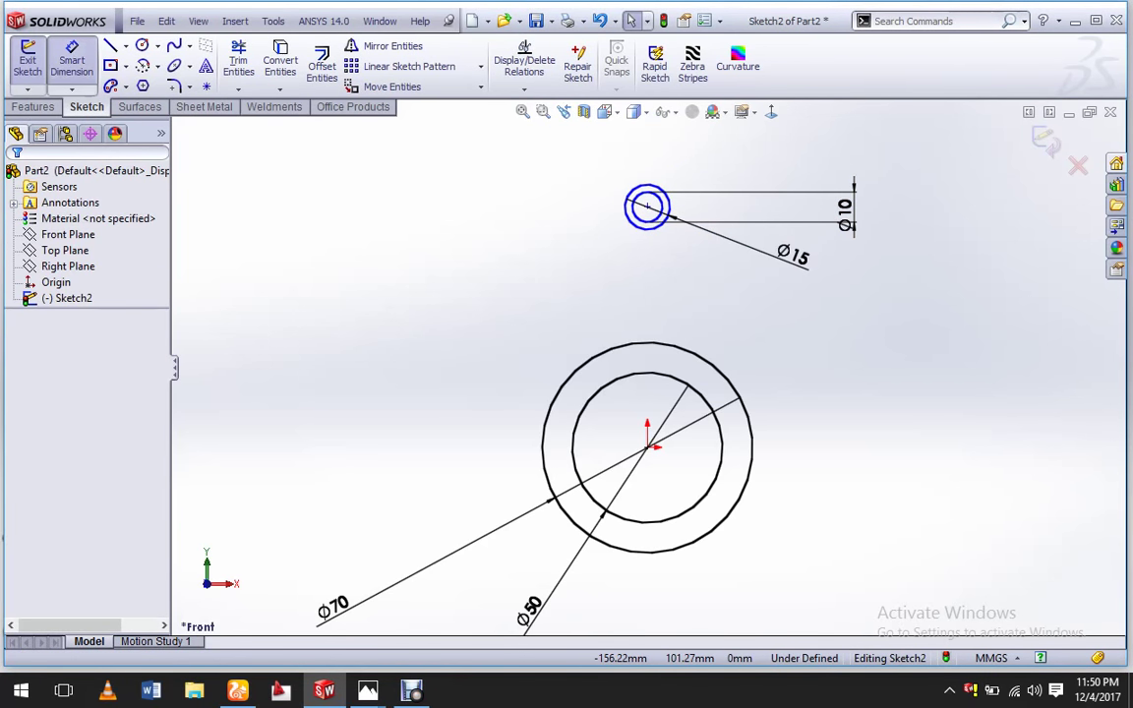
Place the upper circles' centre 75 mm above the origin, vertically aligned with it.
left_click(646, 206)
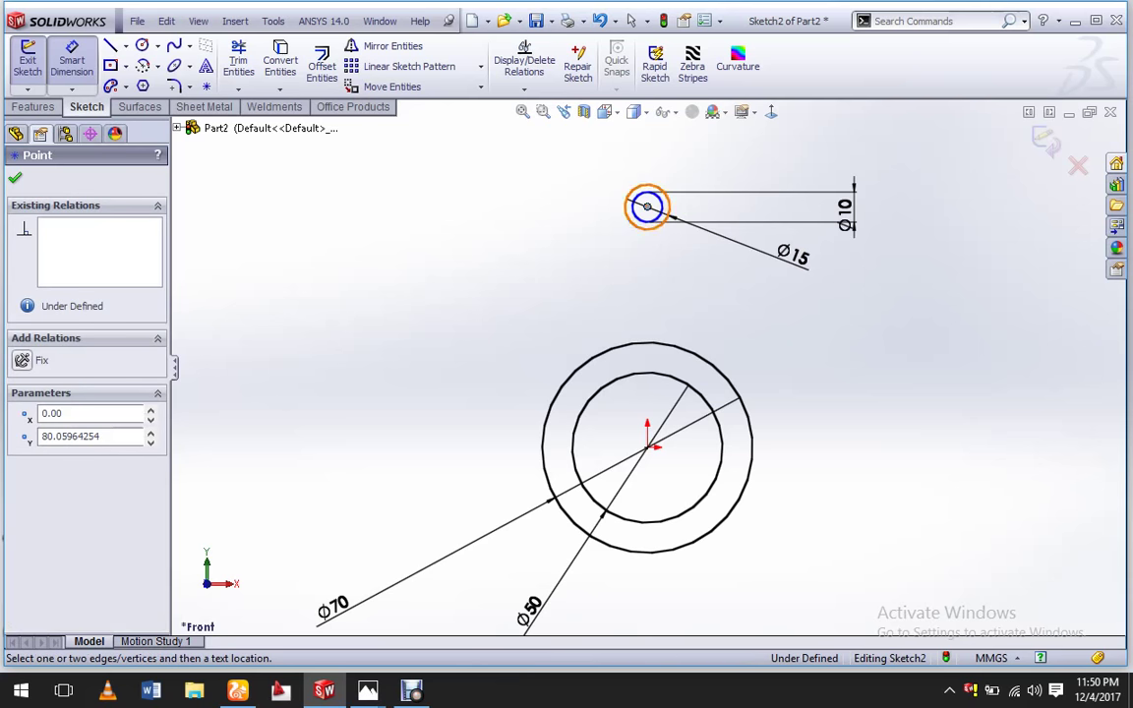
left_click(647, 446)
left_click(941, 364)
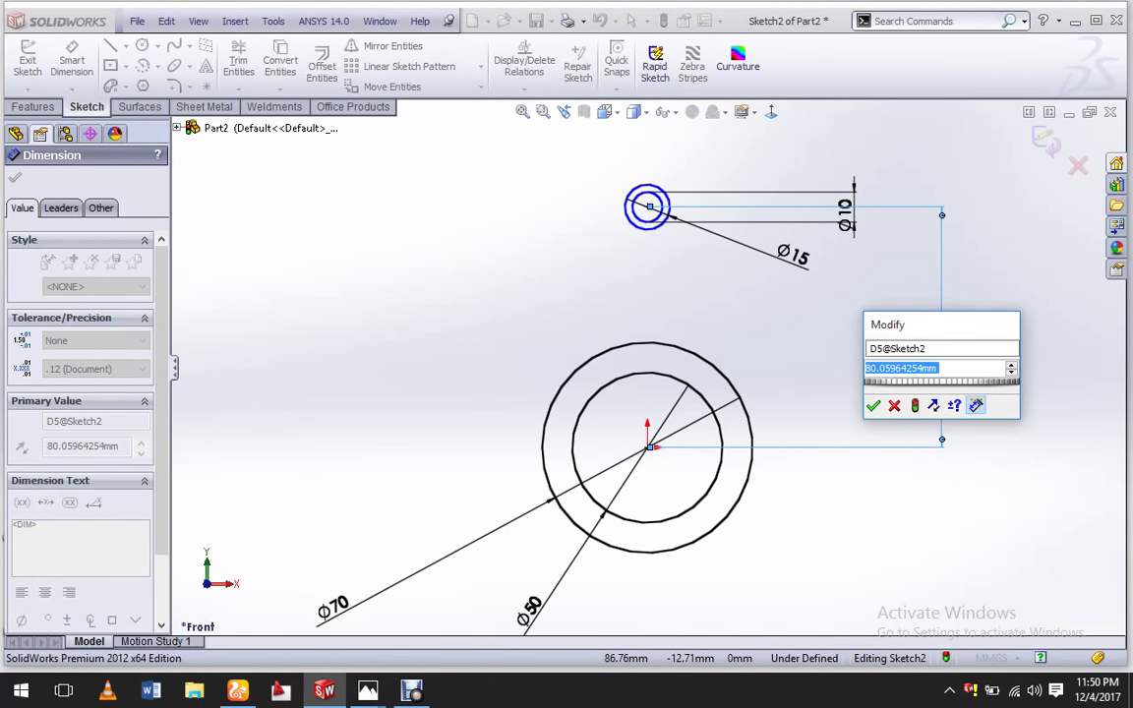
type("75")
key("Return")
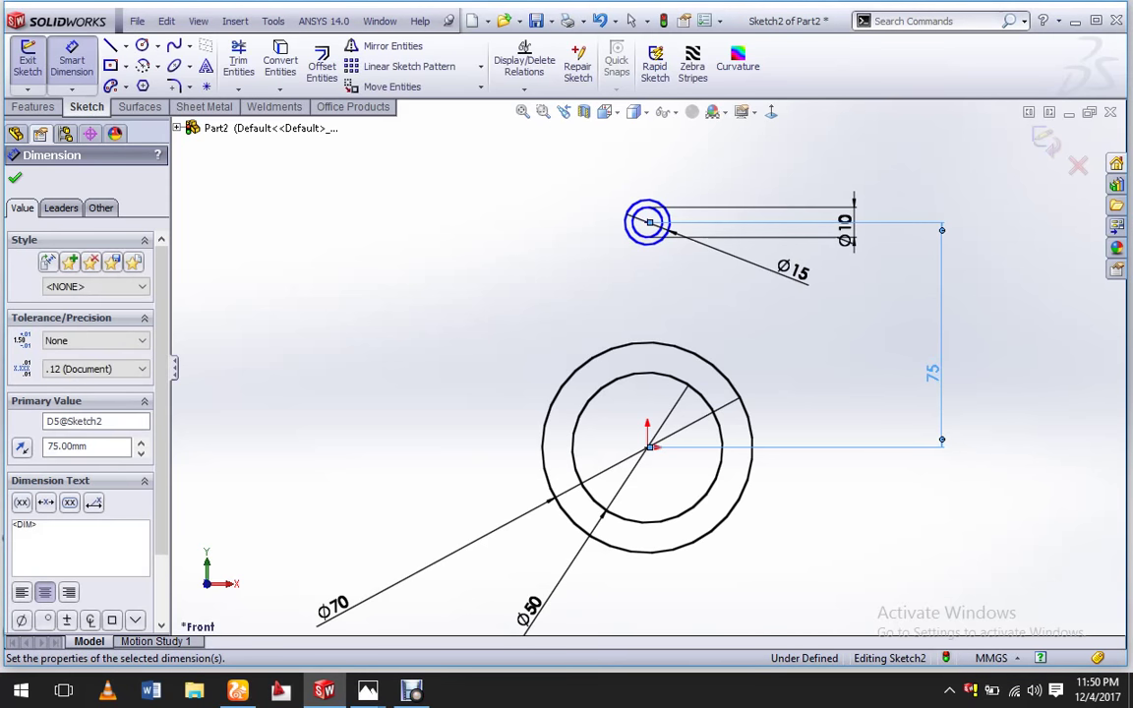
key("Escape")
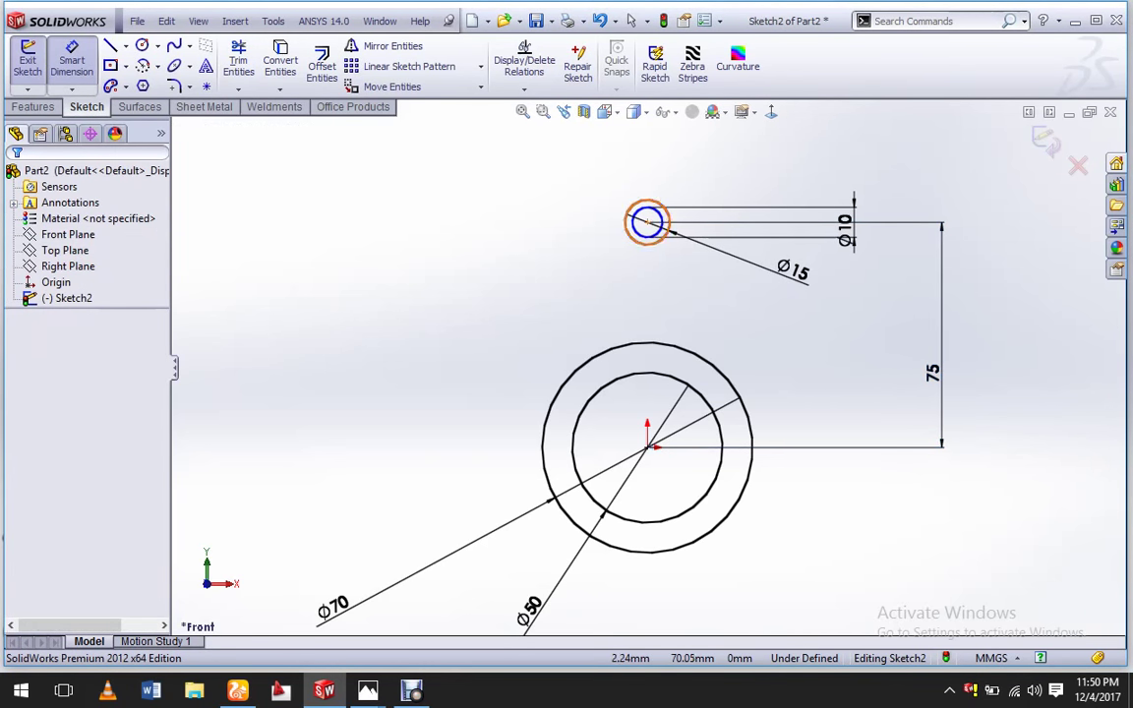
key("Escape")
left_click(647, 223)
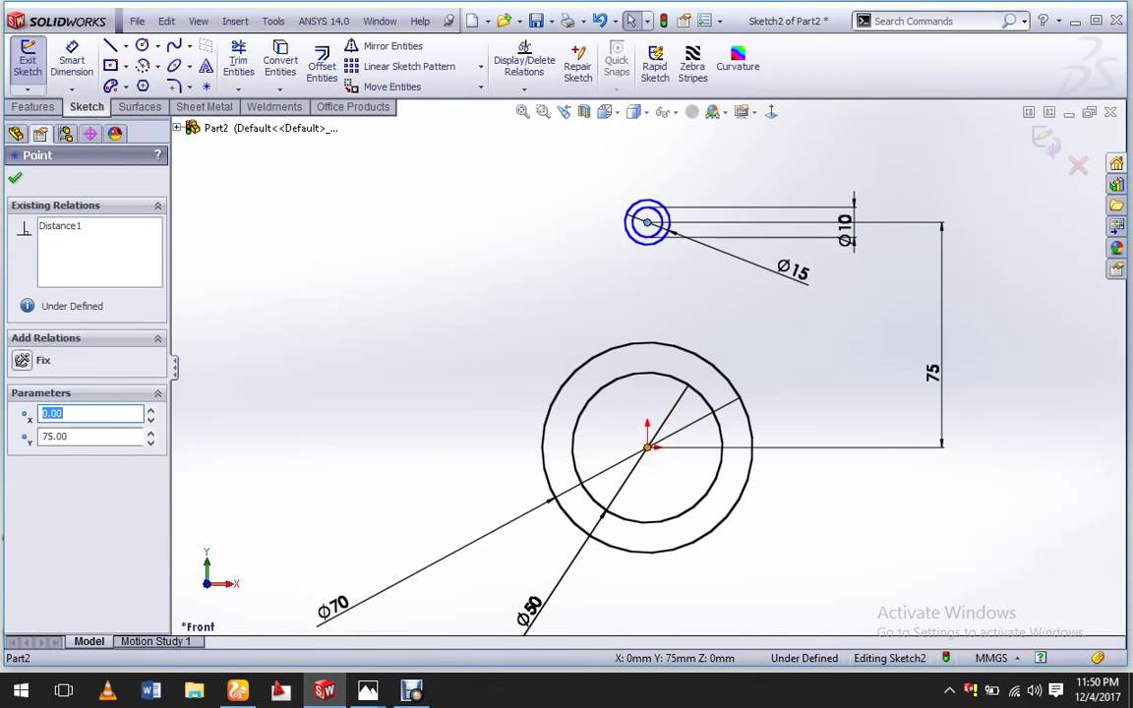
left_click(647, 447, "ctrl")
left_click(24, 482)
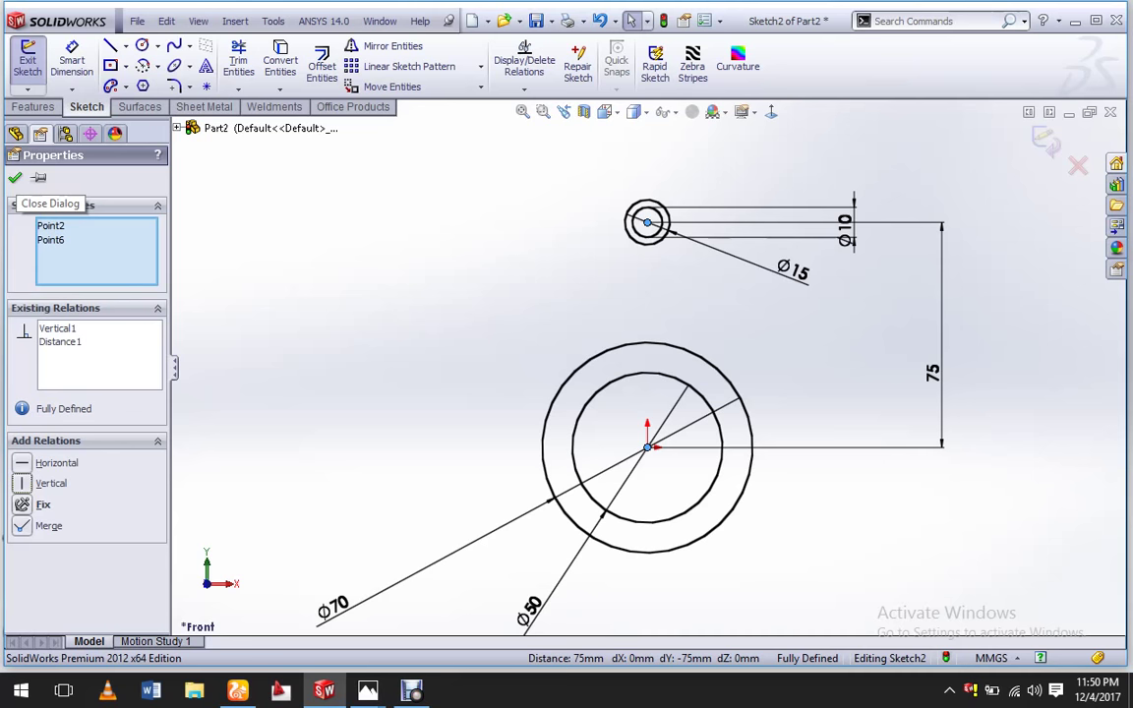
left_click(15, 178)
Change the Ø15 upper circle dimension to Ø30.
left_click(792, 272)
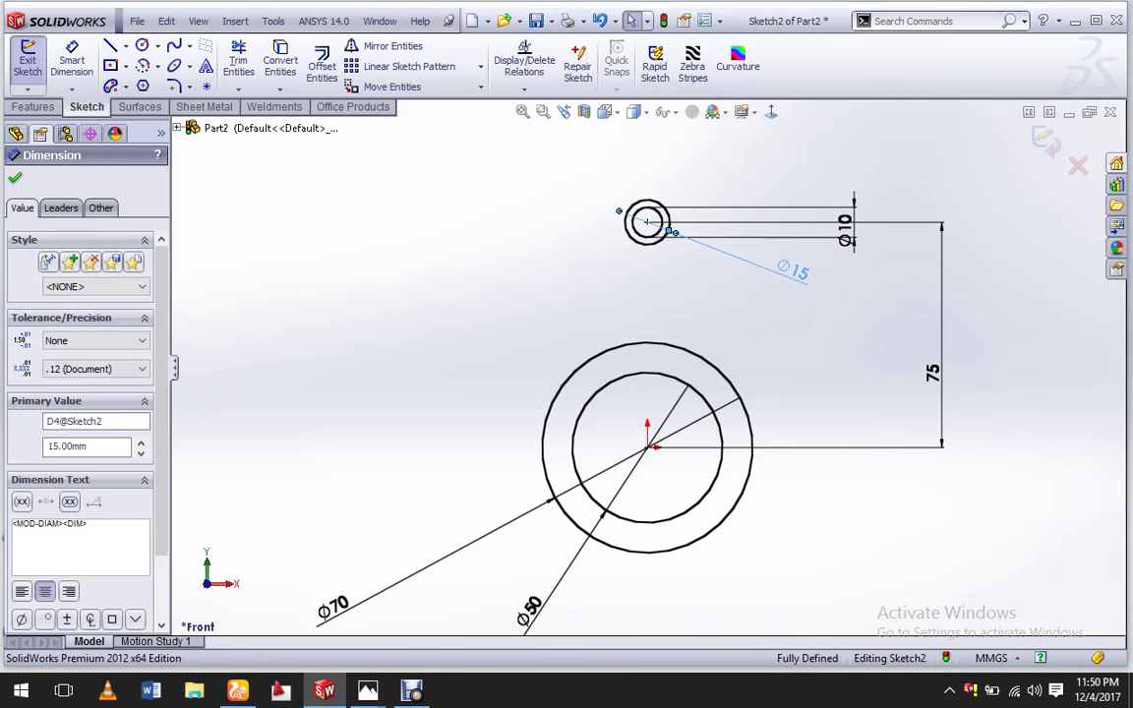
double_click(793, 272)
type("3")
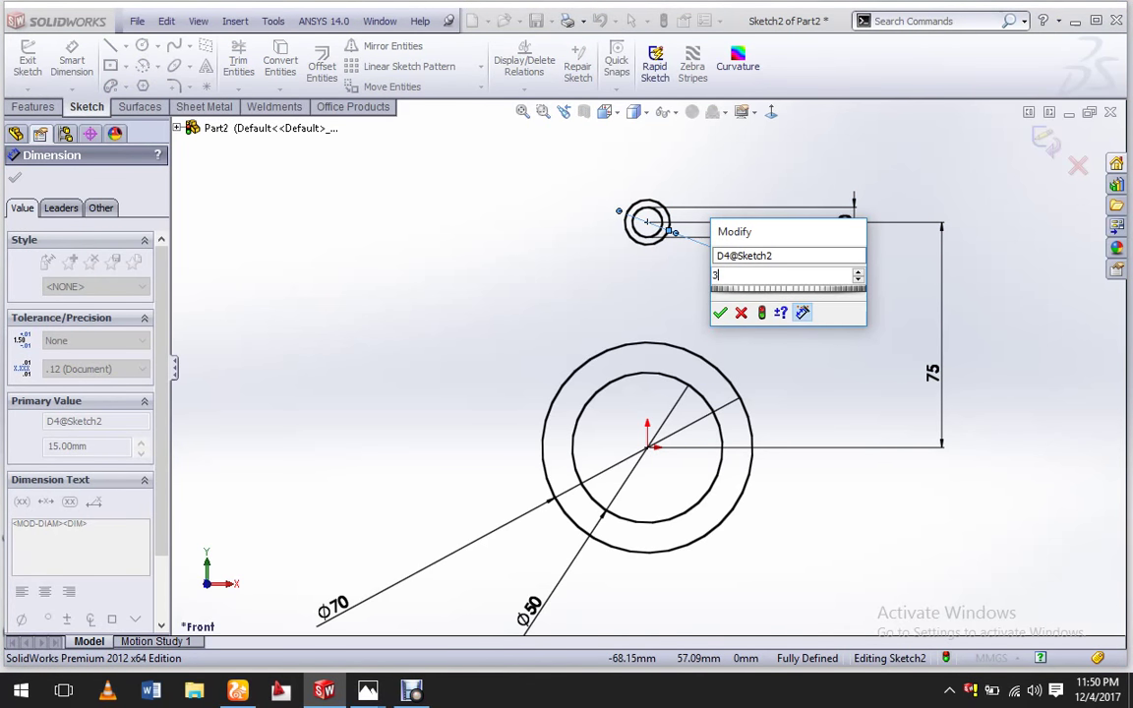
type("0")
key("Return")
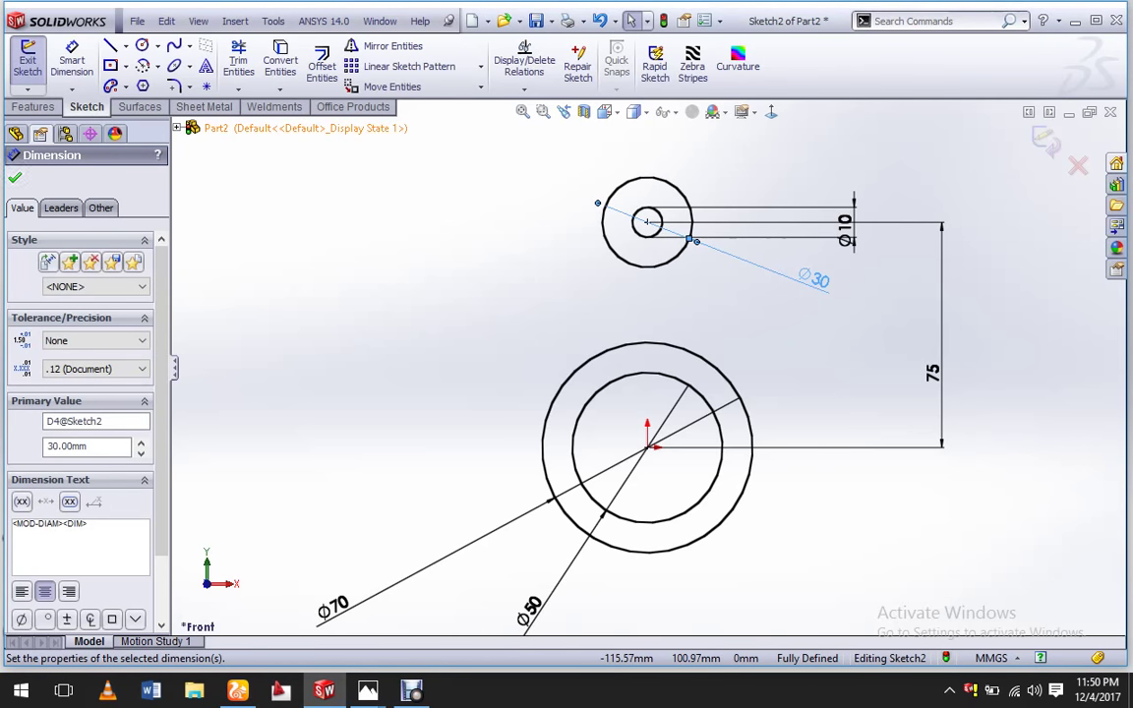
key("Escape")
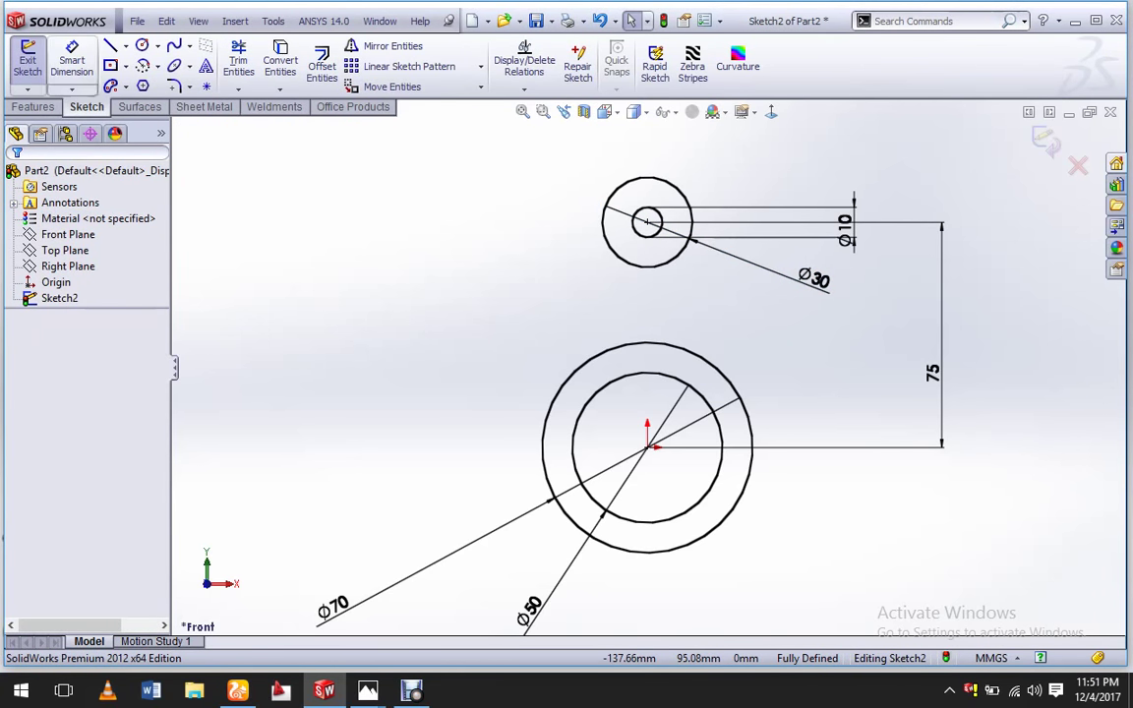
Draw one vertical line left of the large circles and another to their right.
left_click(110, 46)
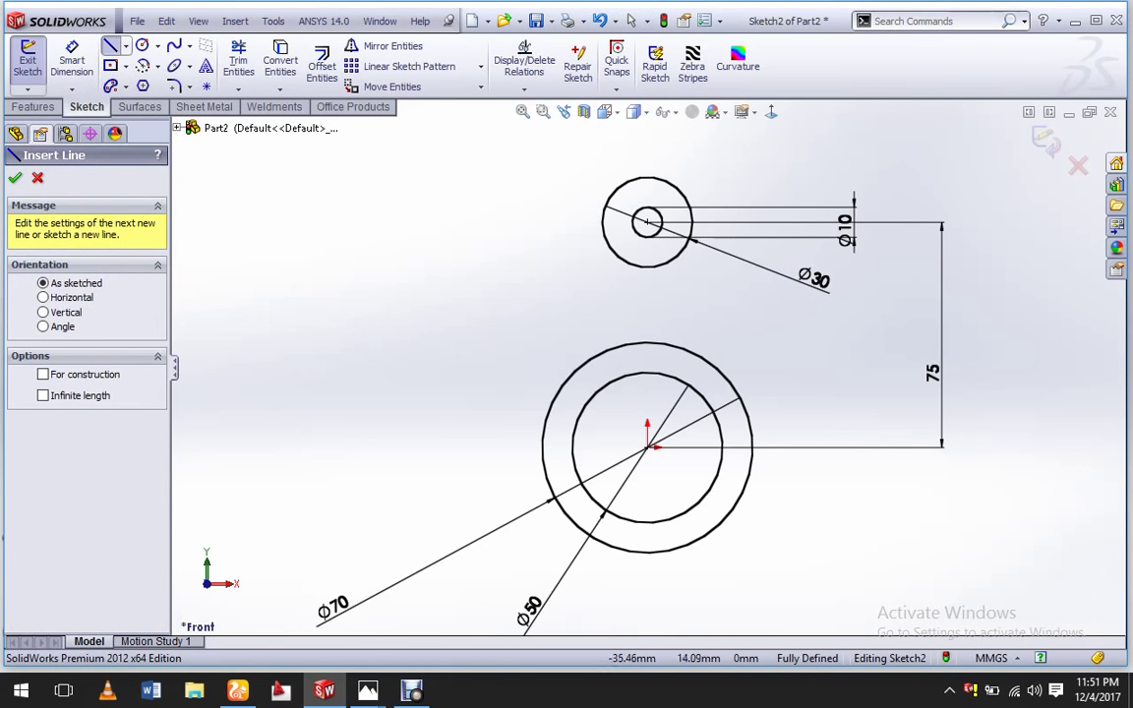
left_click(508, 379)
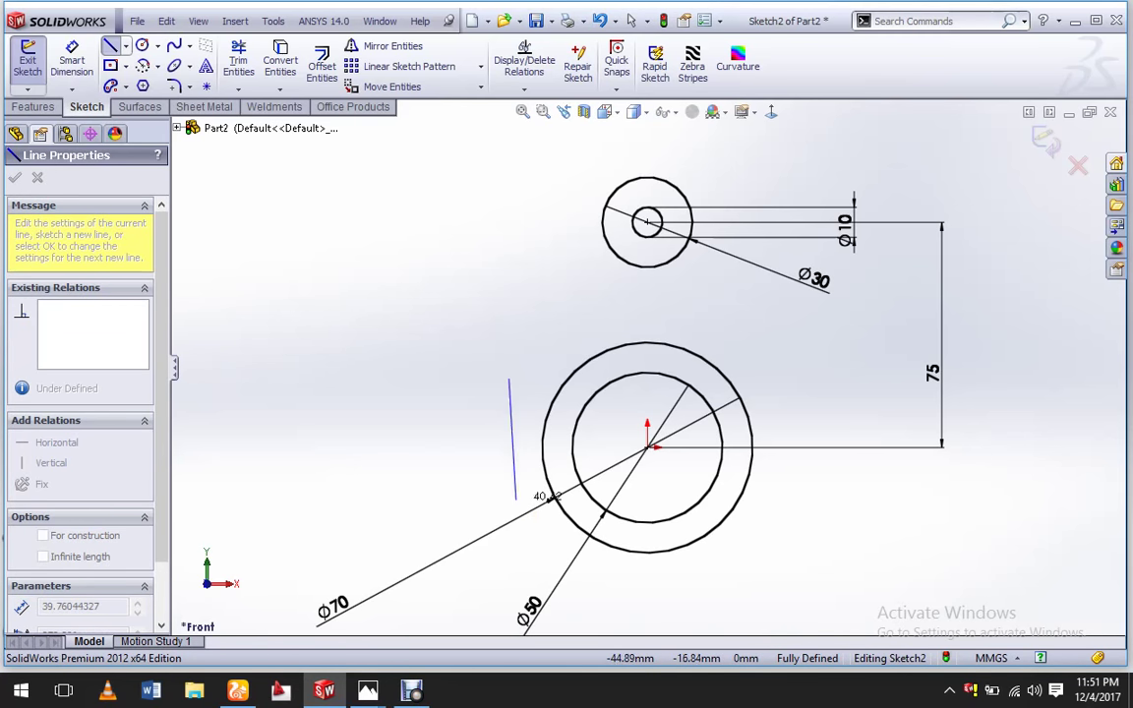
double_click(509, 496)
key("Escape")
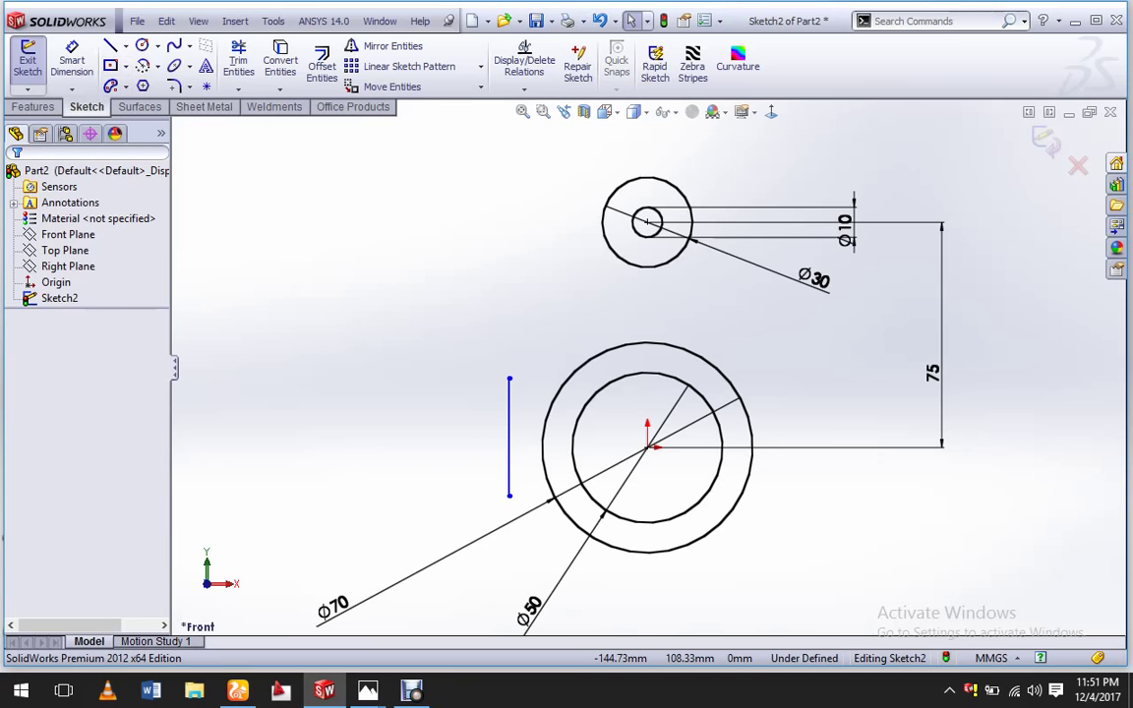
key("l")
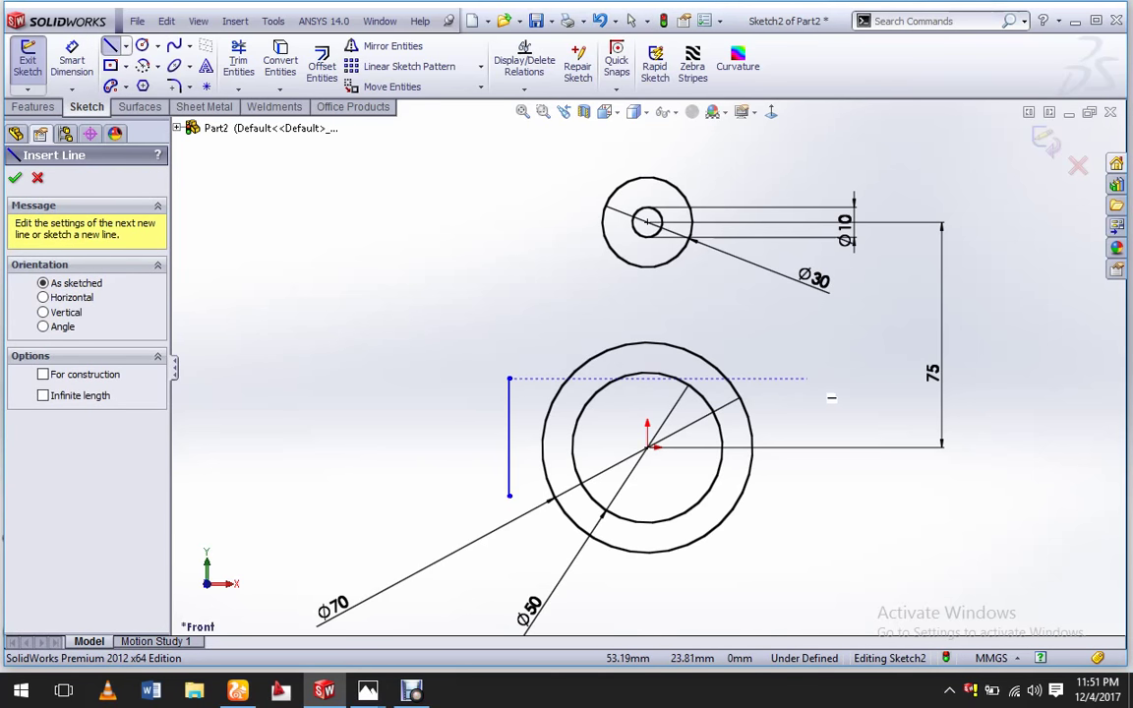
left_click(807, 379)
double_click(807, 496)
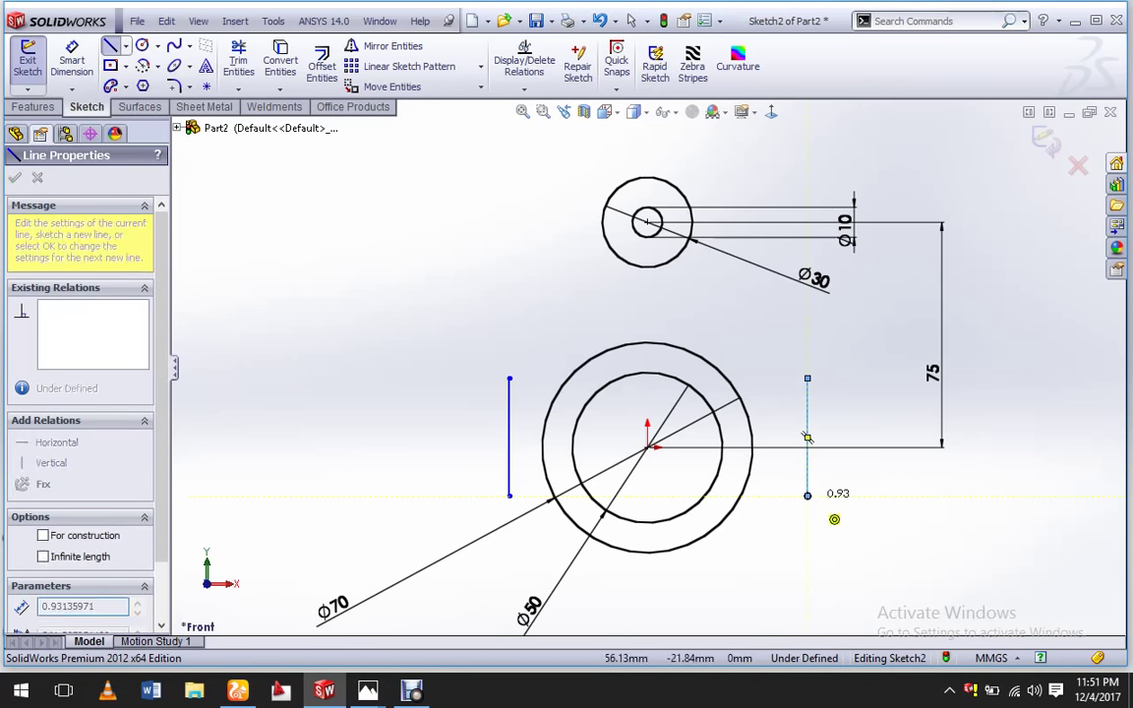
key("Escape")
Dimension the left vertical line to 25 mm long.
left_click(72, 59)
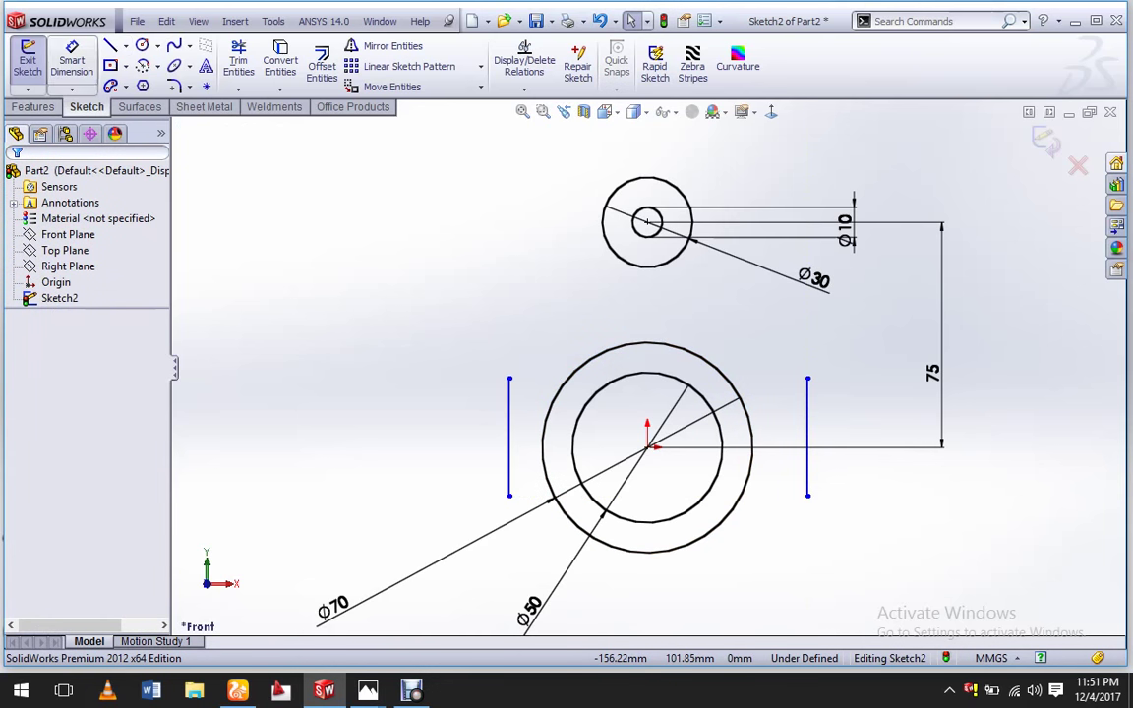
left_click(510, 432)
left_click(462, 422)
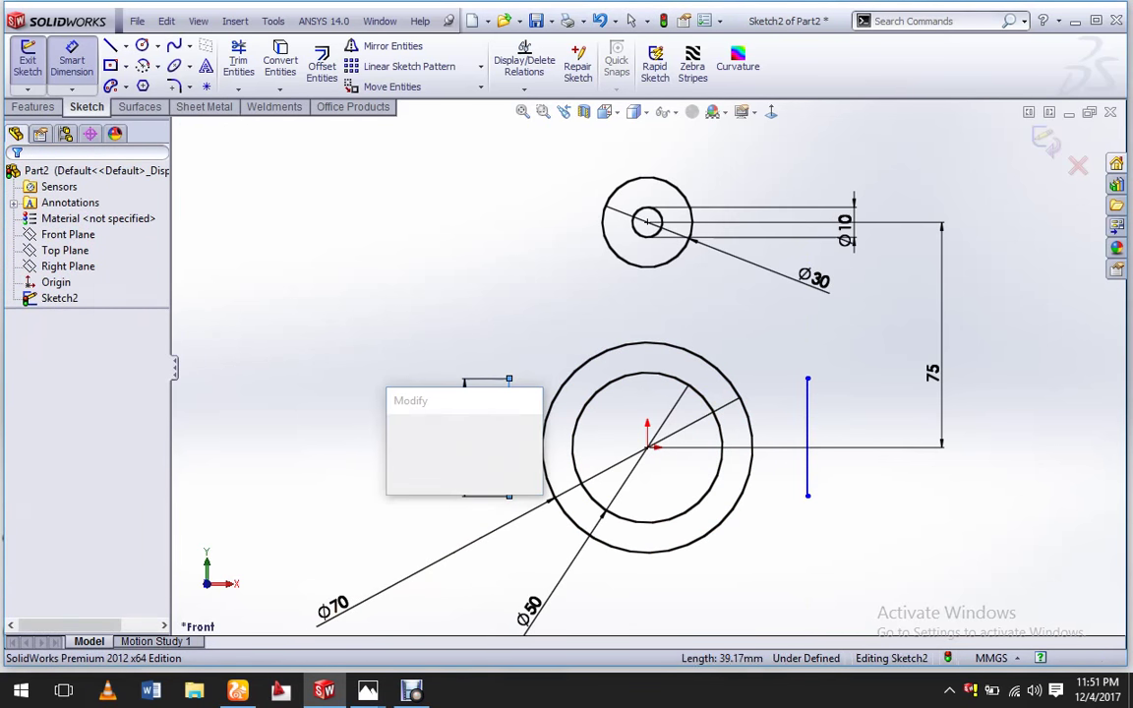
type("25")
key("Return")
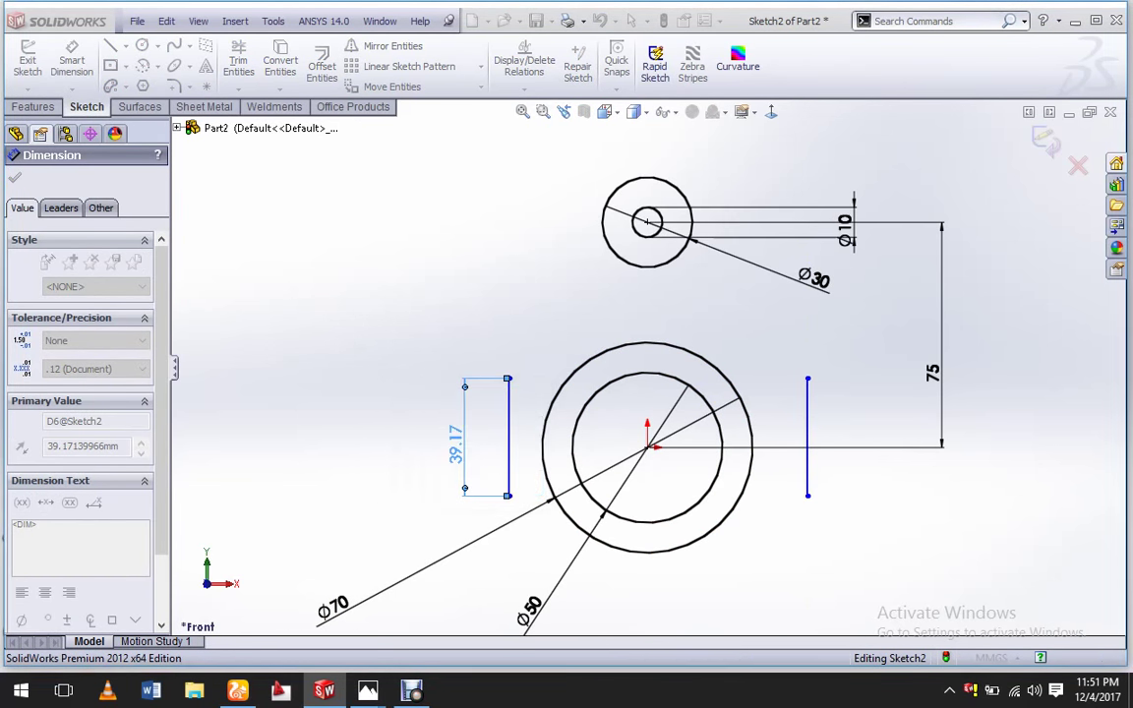
key("Escape")
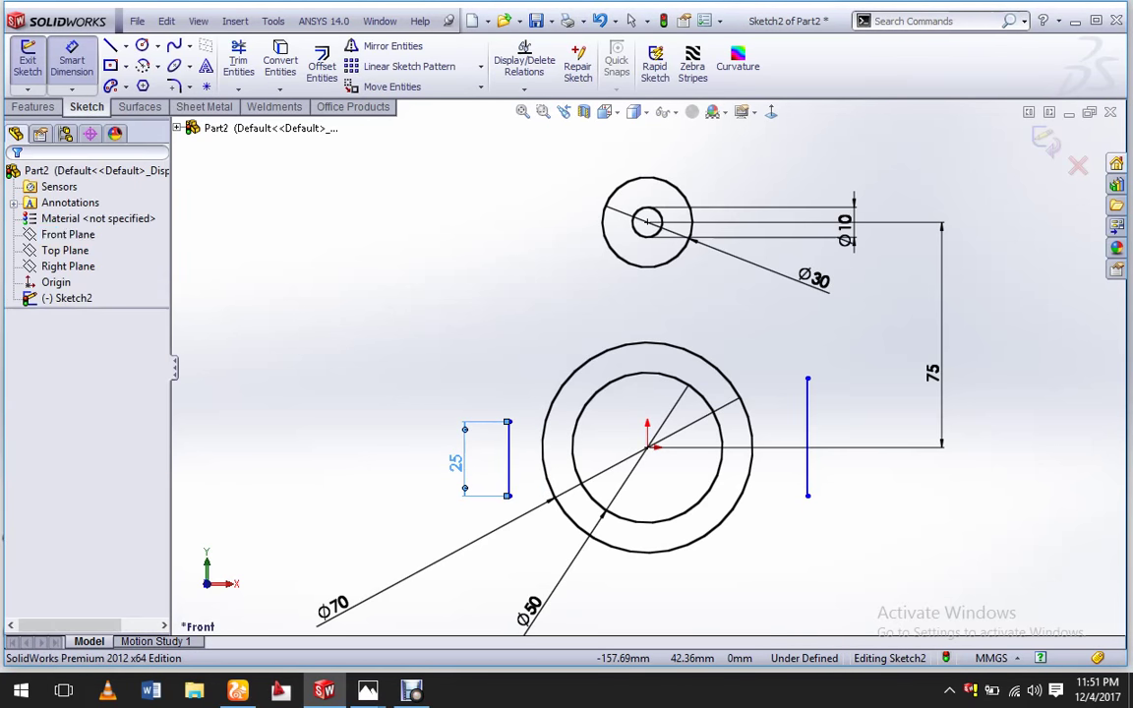
key("Escape")
Dimension the left line's top end 12.5 mm vertically from the origin.
left_click(508, 422)
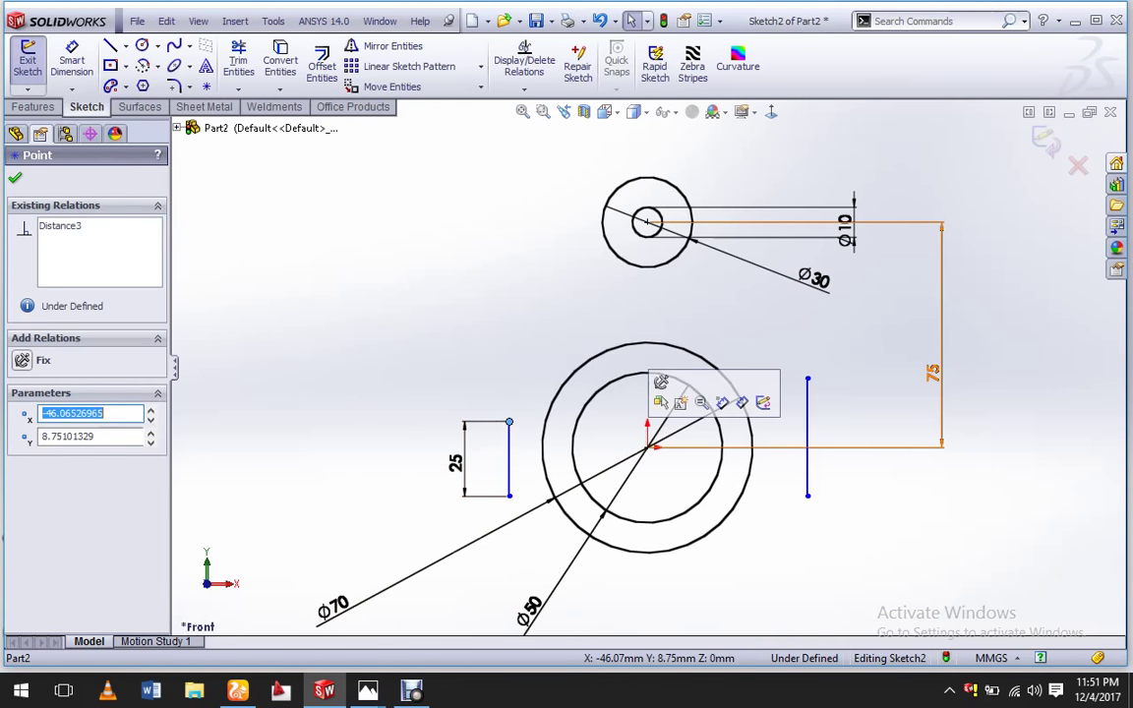
left_click(647, 447)
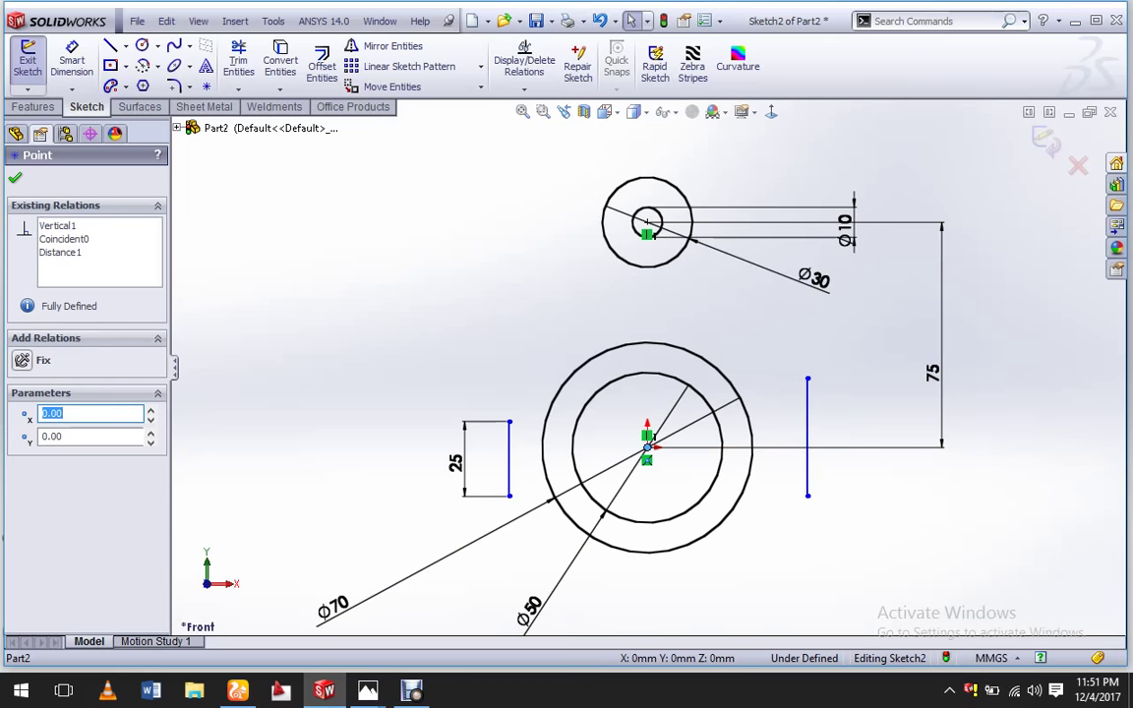
key("Escape")
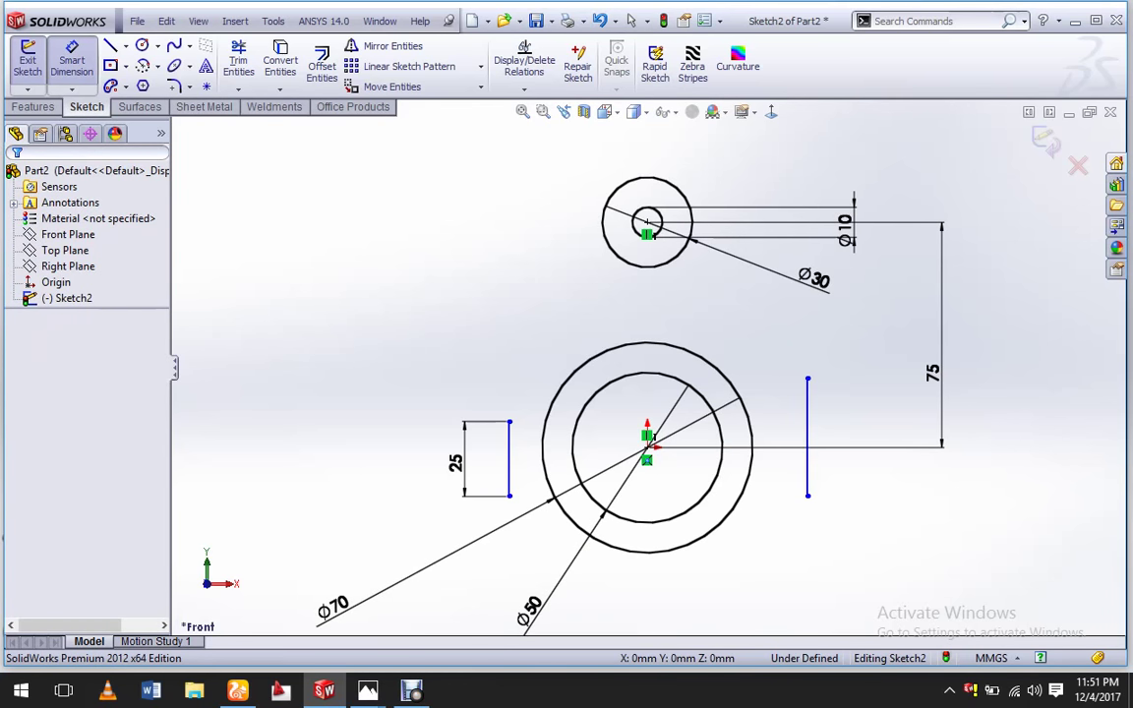
left_click(508, 421)
left_click(647, 448)
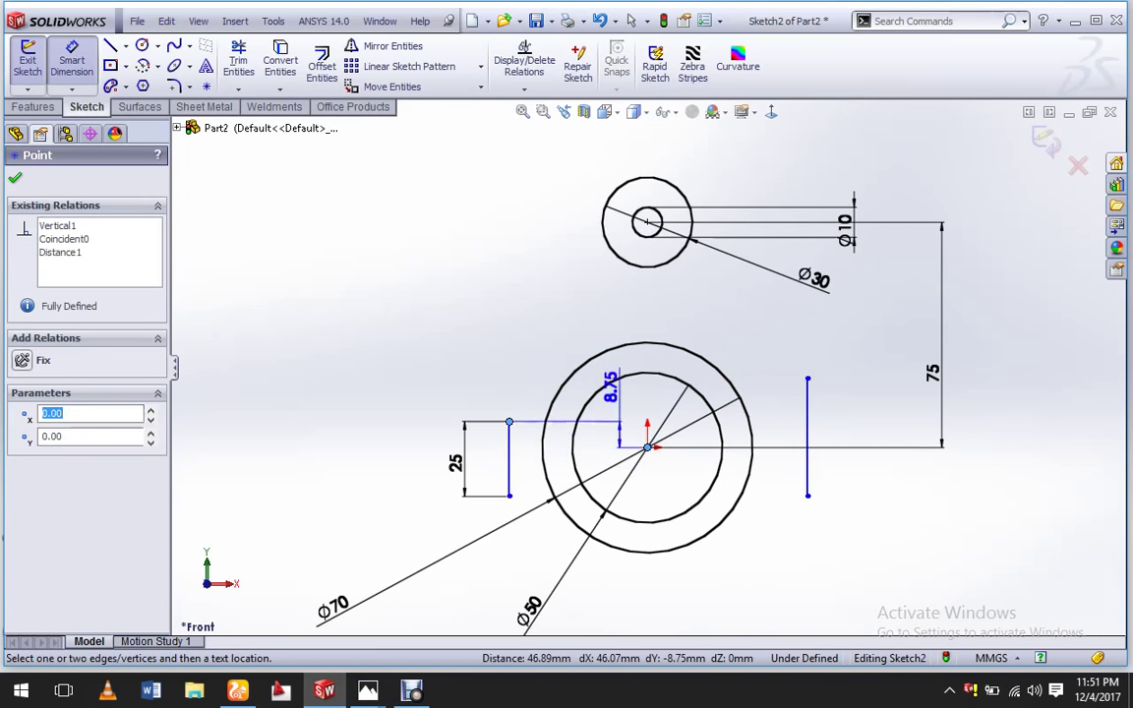
left_click(361, 435)
type("12.5")
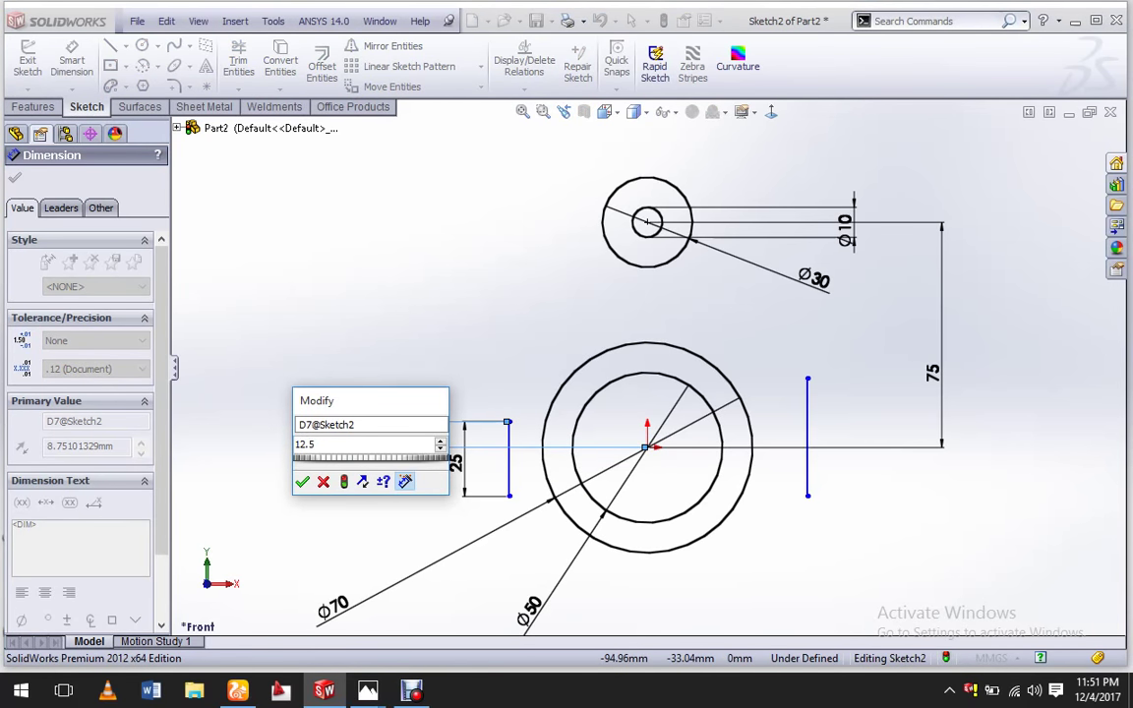
key("Return")
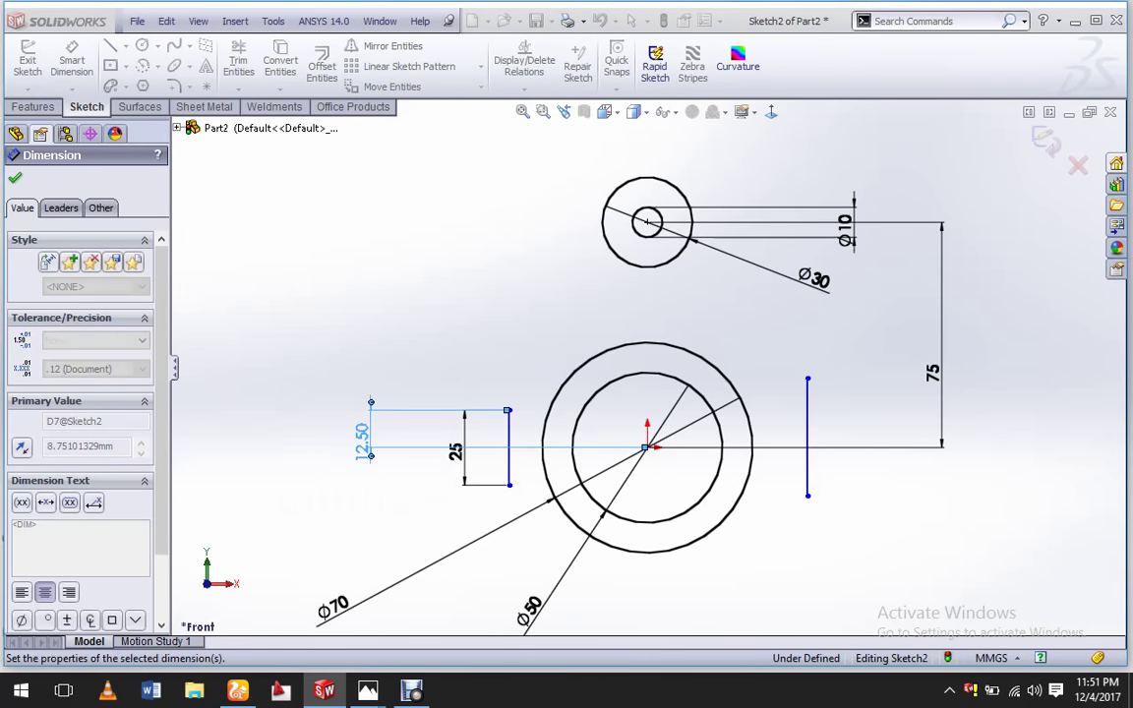
left_click(15, 177)
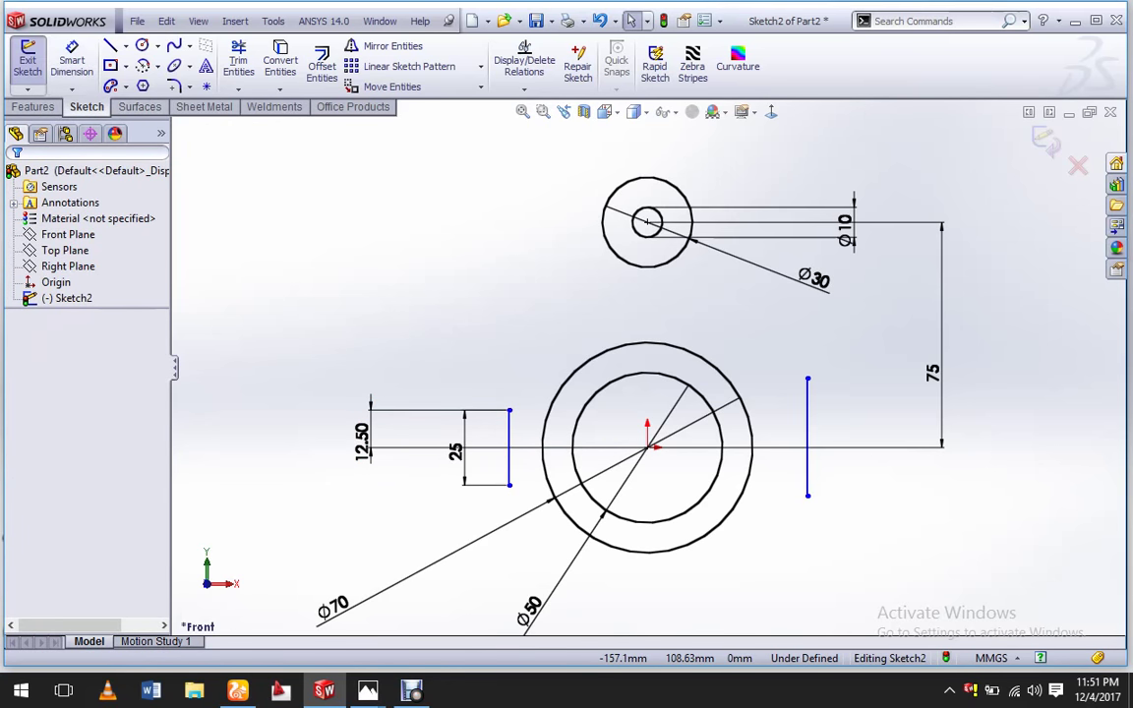
Make the right vertical line Equal to the left one, so both are 25 mm.
key("Escape")
left_click(510, 447)
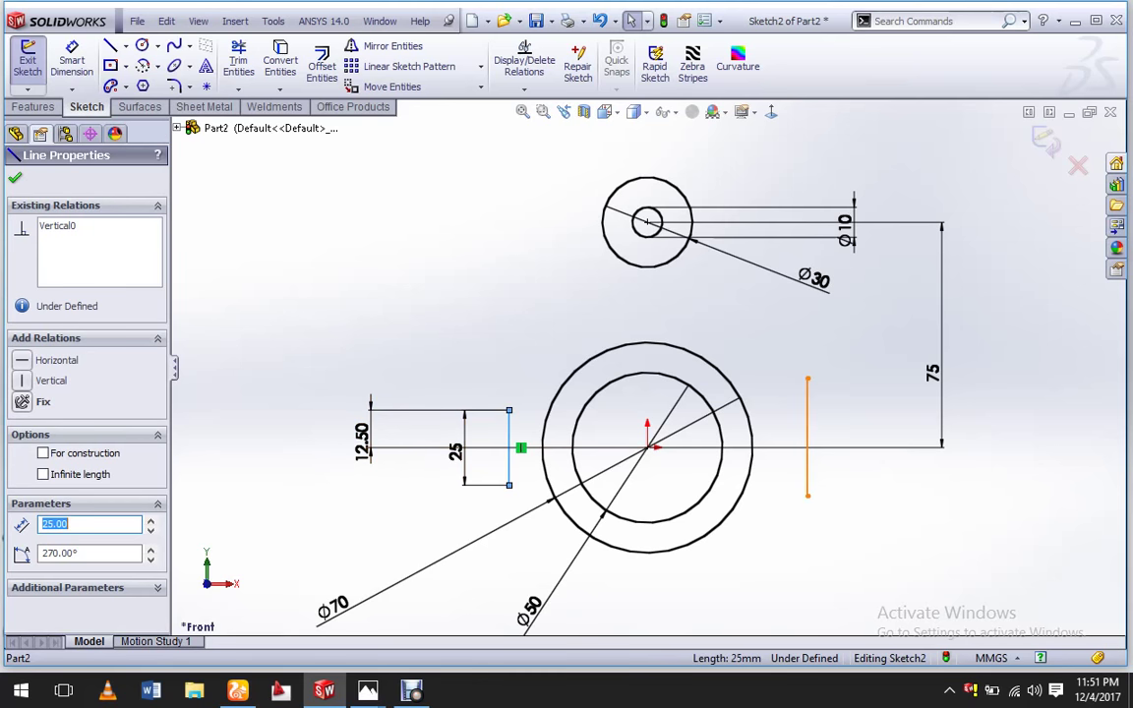
left_click(807, 437, "ctrl")
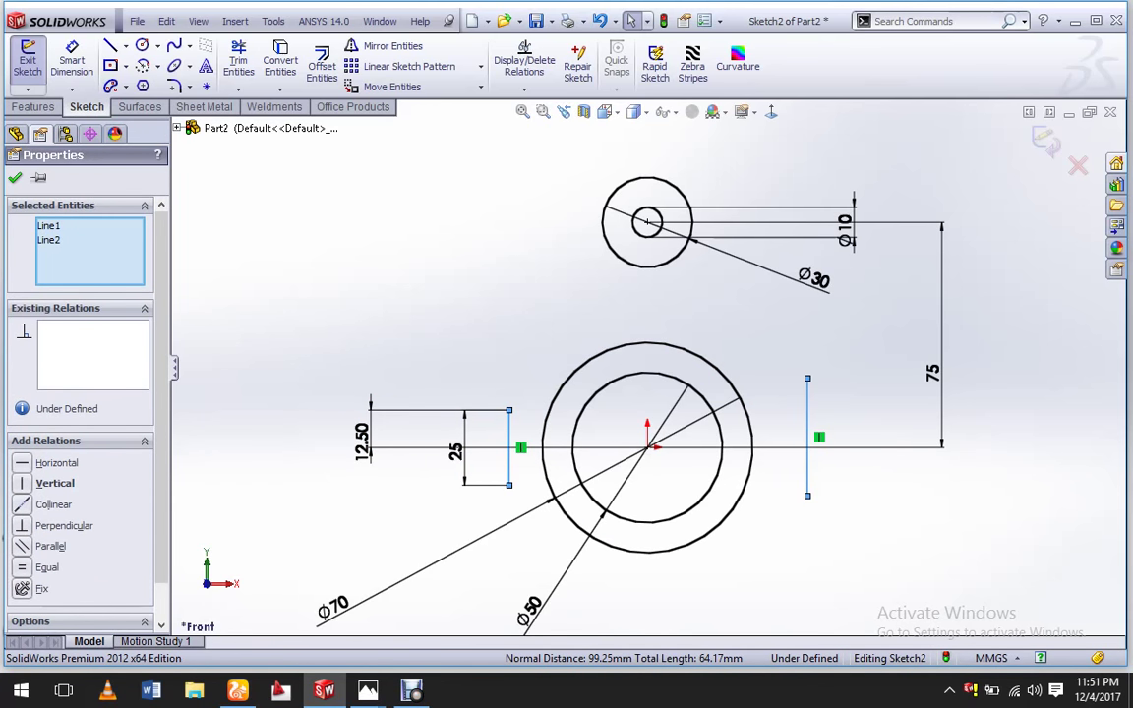
left_click(47, 567)
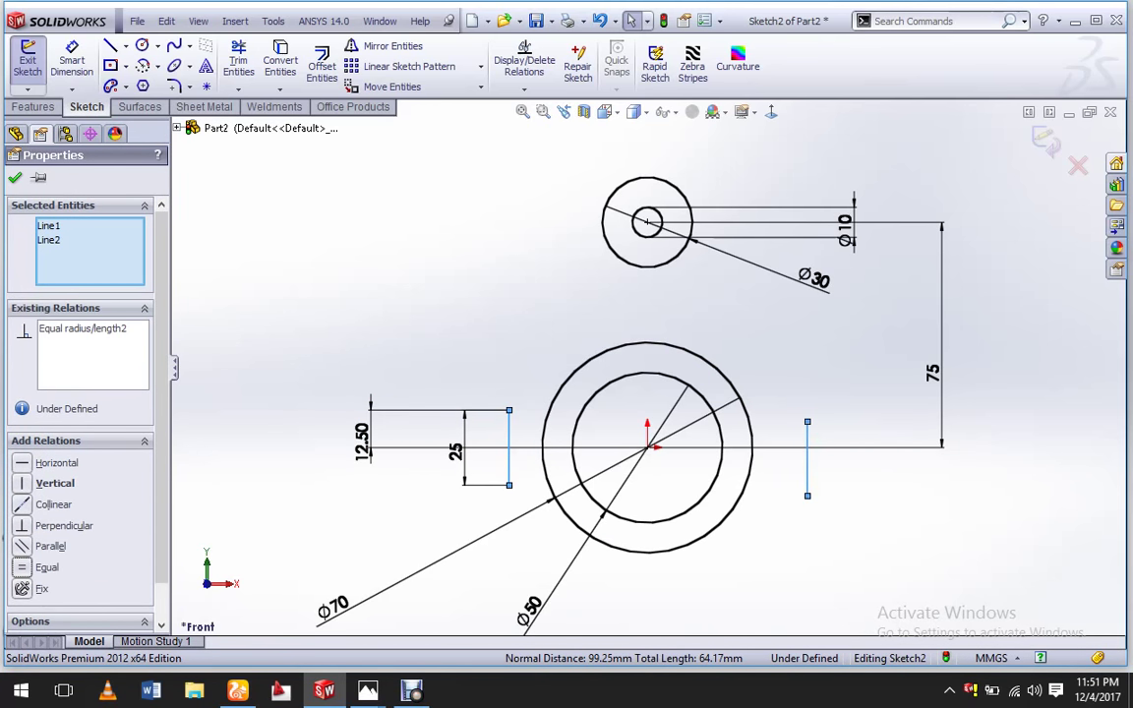
key("Escape")
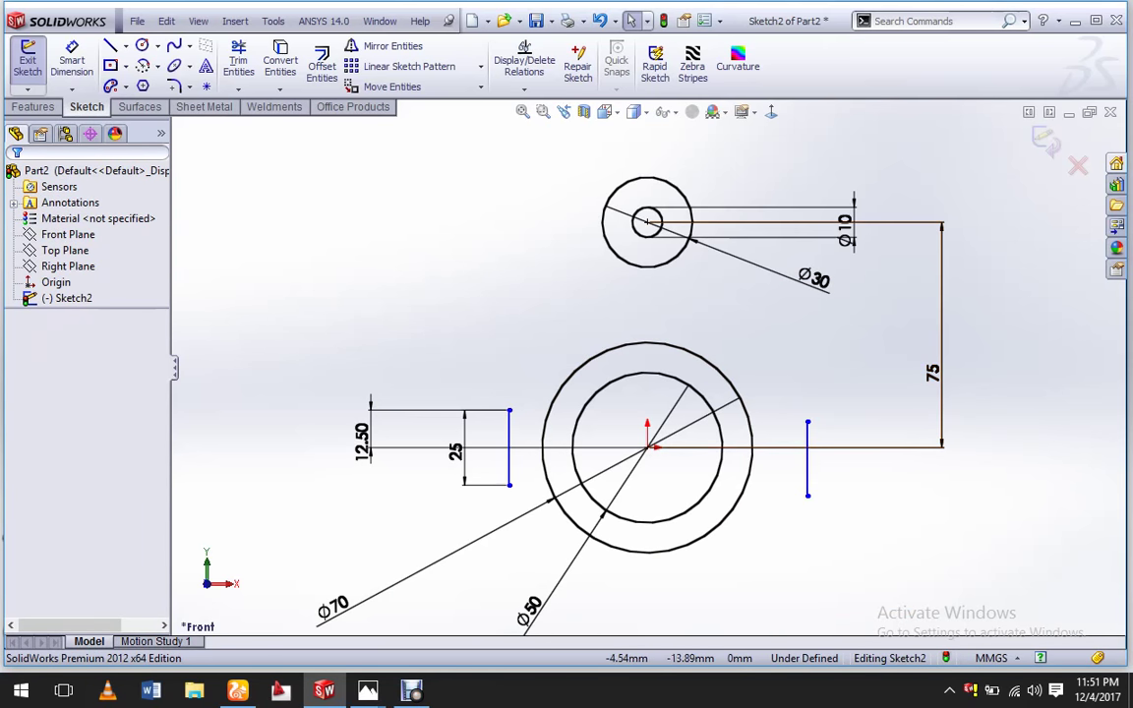
Set the spacing between the two vertical lines to 75 mm.
left_click(71, 57)
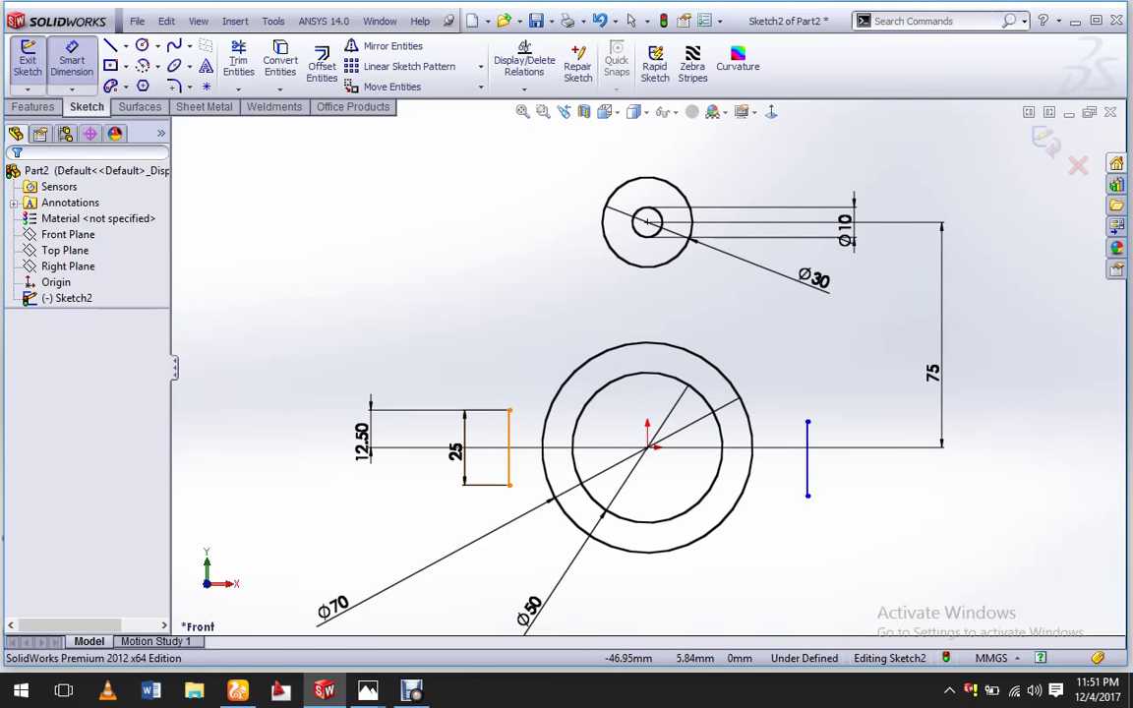
left_click(510, 447)
left_click(808, 457)
left_click(648, 298)
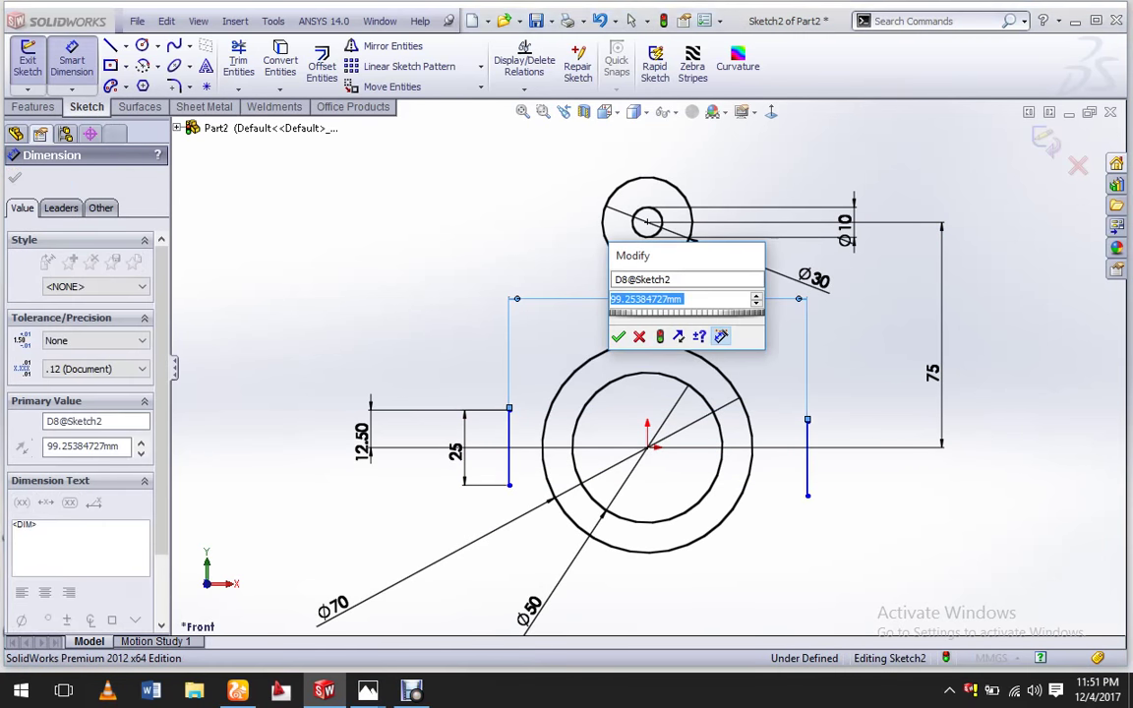
type("75")
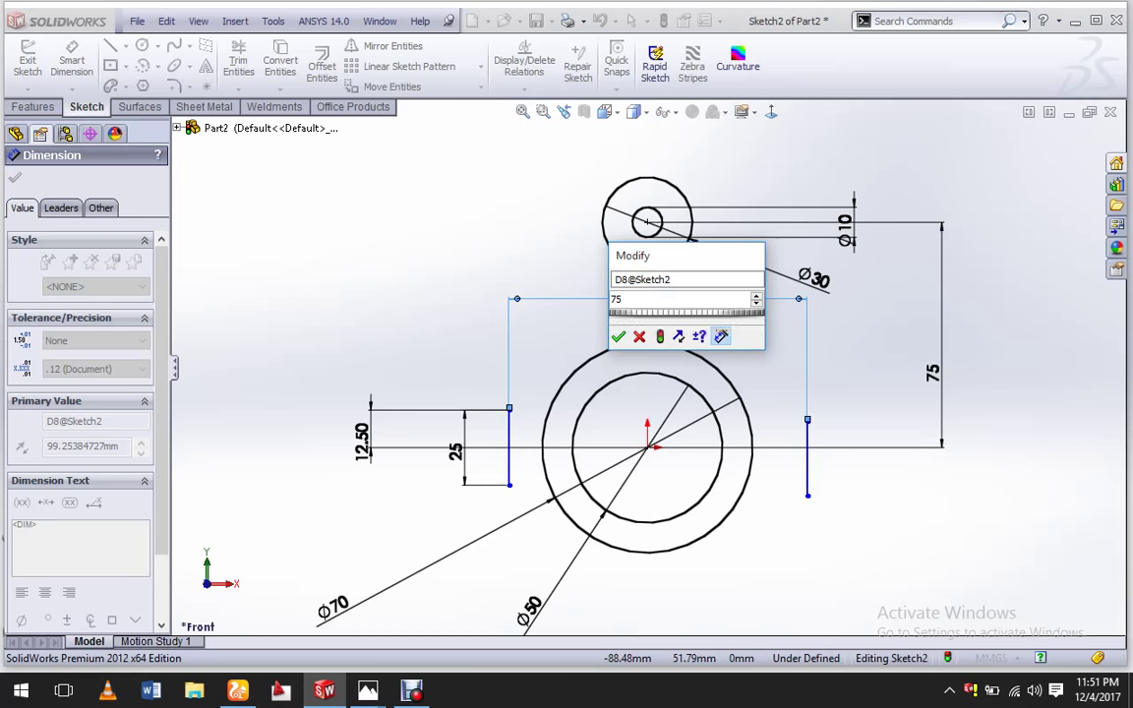
key("Return")
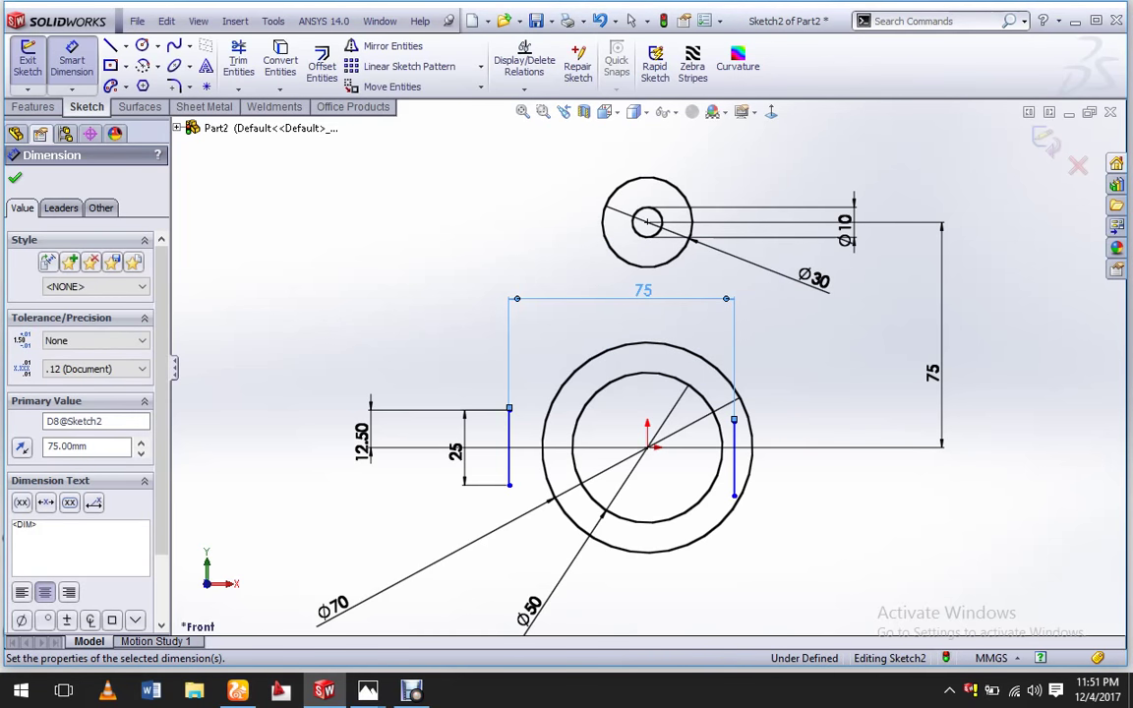
key("Escape")
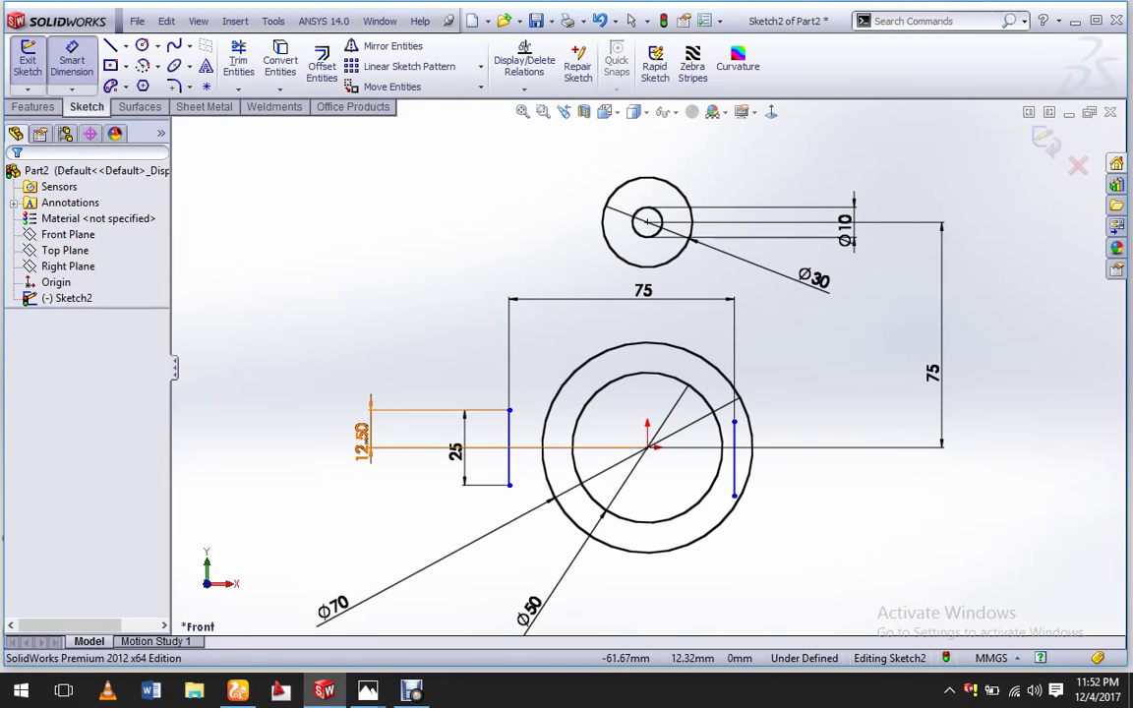
Dimension the left vertical line 37.5 mm horizontally from the origin.
left_click(509, 448)
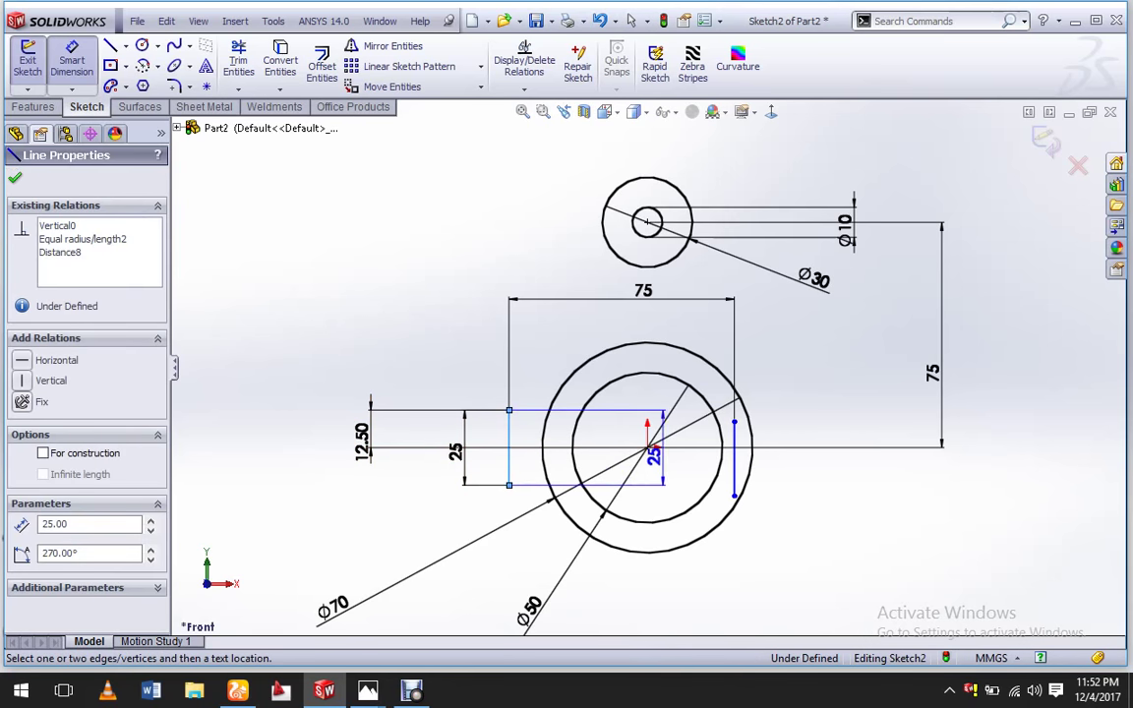
left_click(646, 447)
left_click(602, 314)
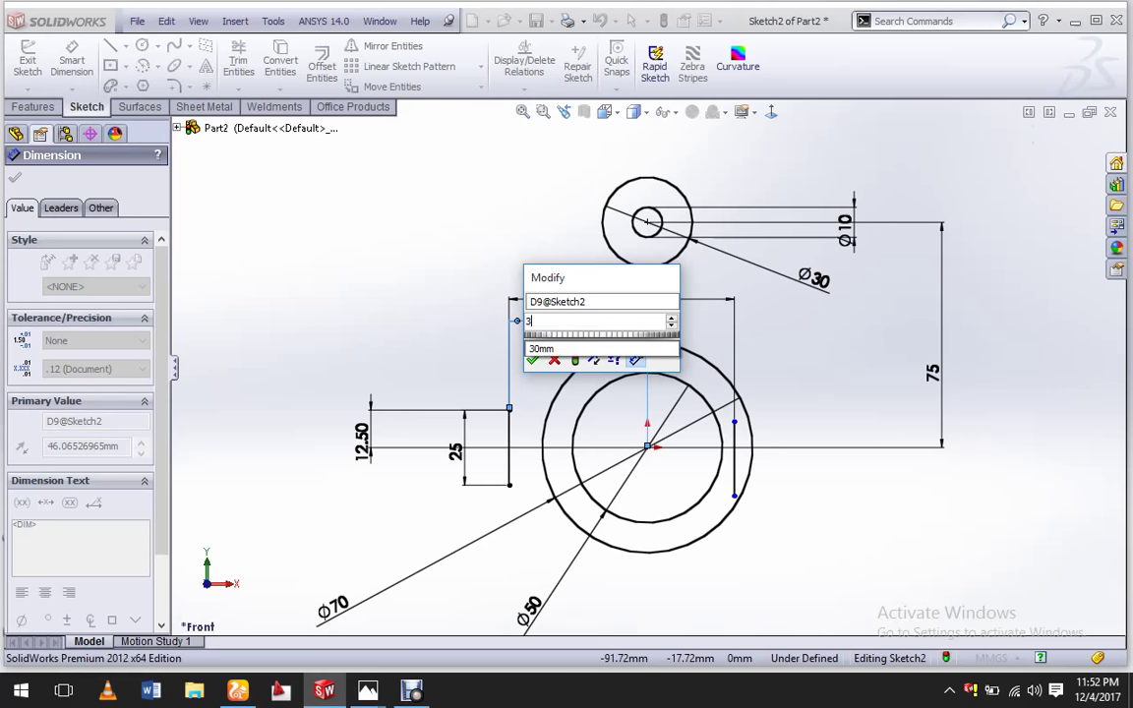
type("3")
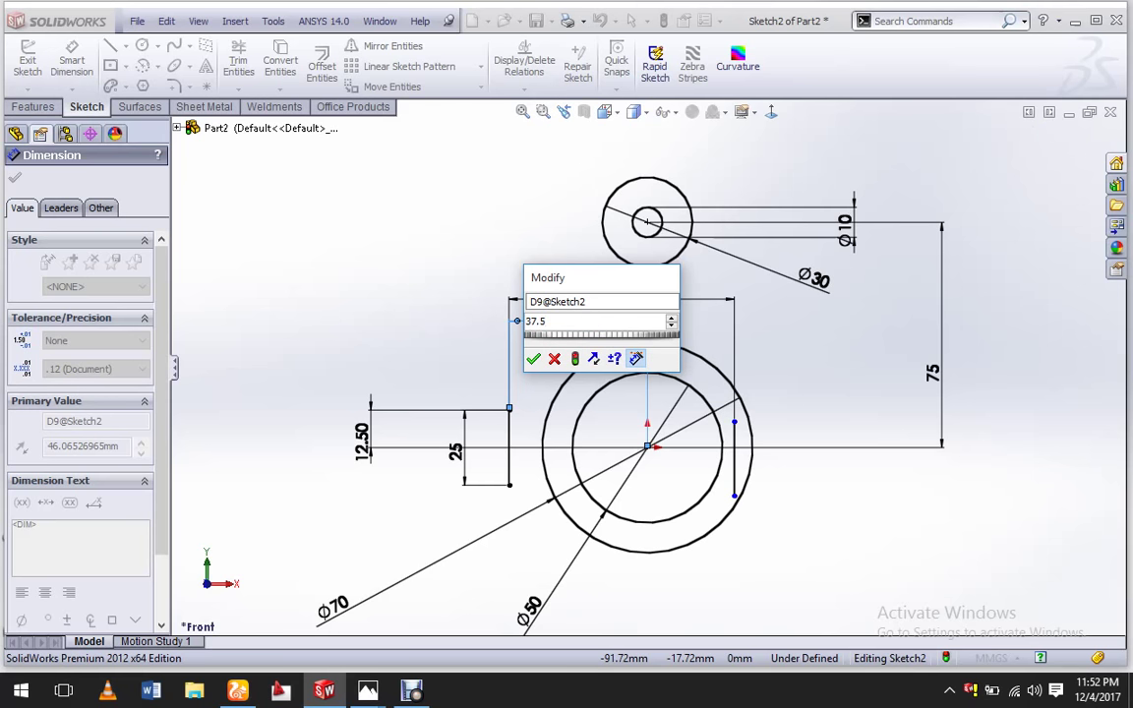
key("Return")
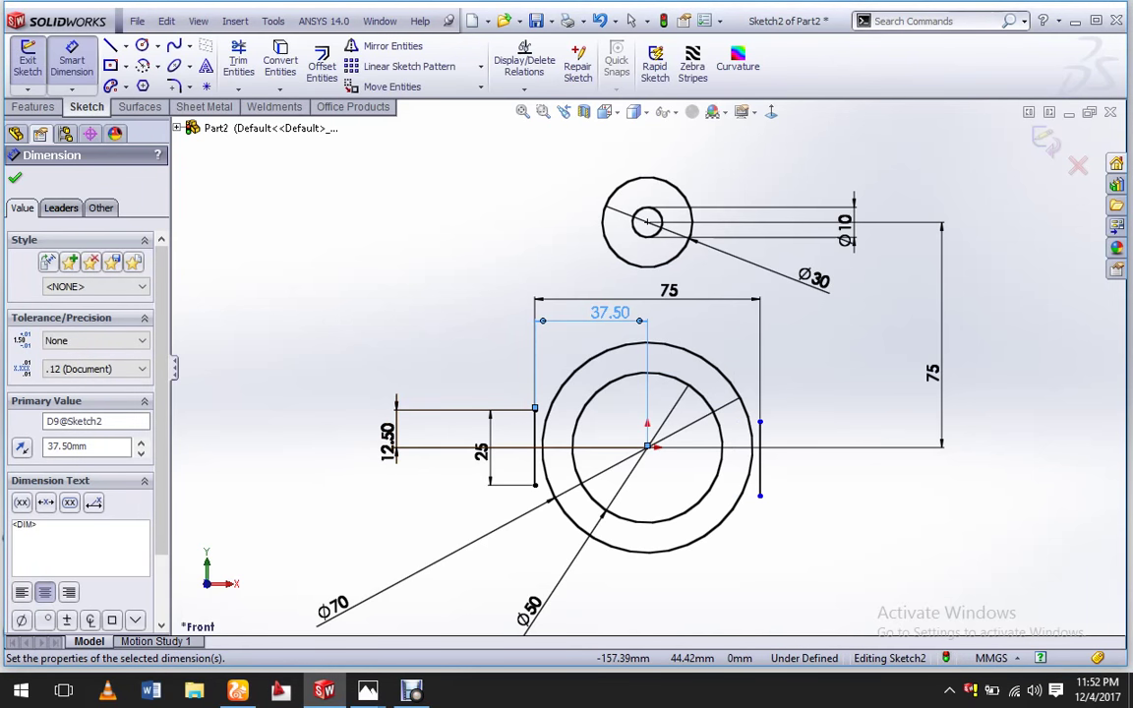
key("Escape")
key("Escape")
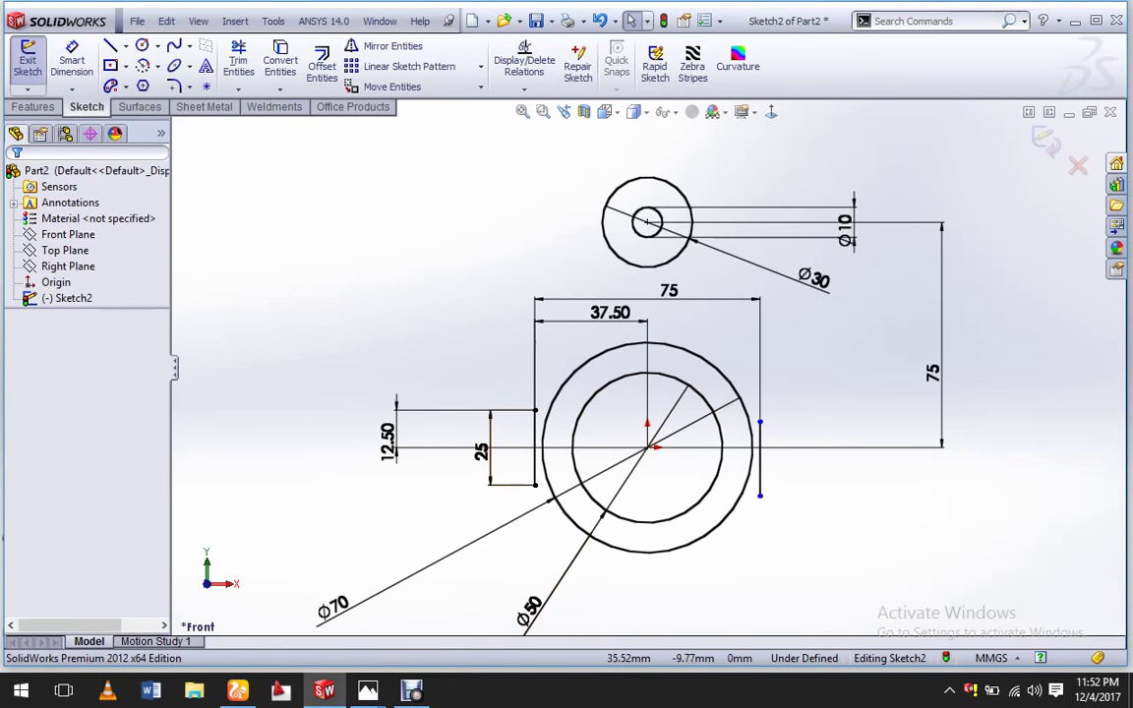
Make the right stub line's endpoints vertical, discarding a redundant 25 length dimension.
left_click(759, 457)
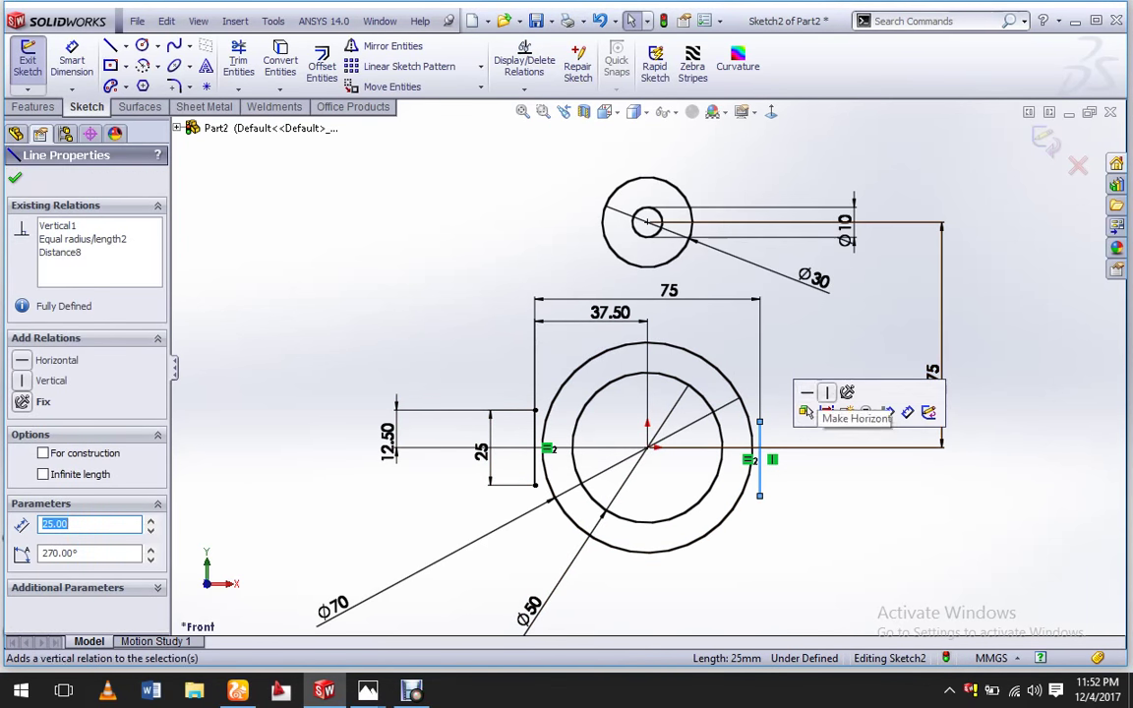
key("Escape")
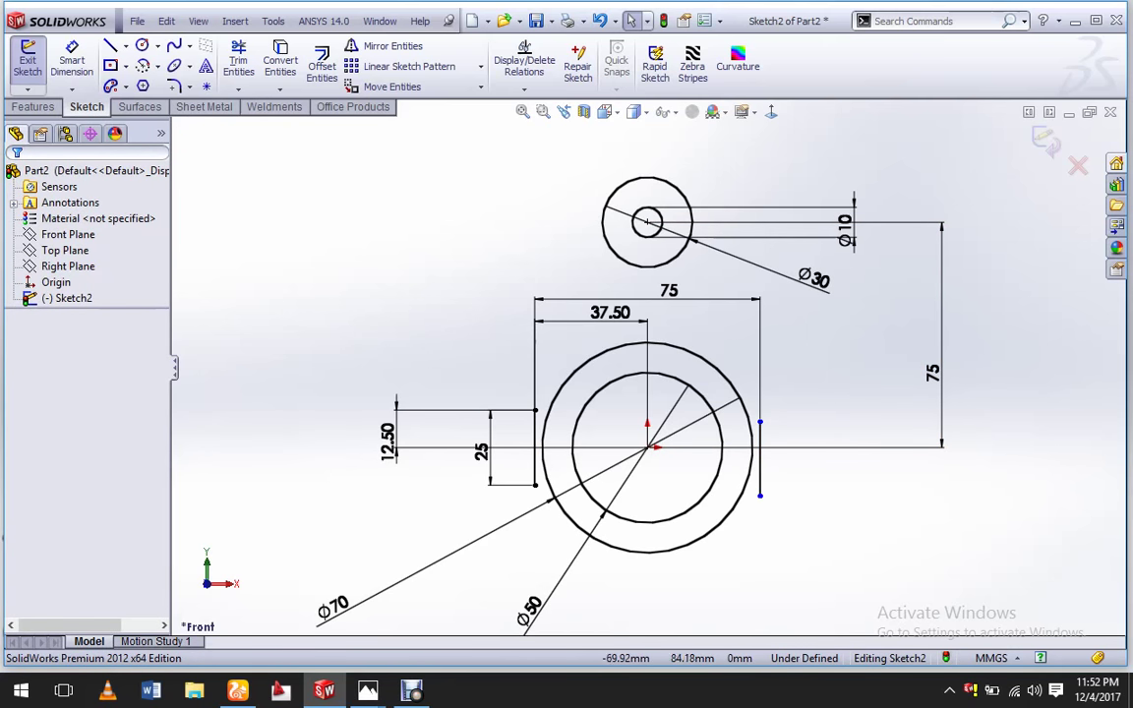
left_click(72, 59)
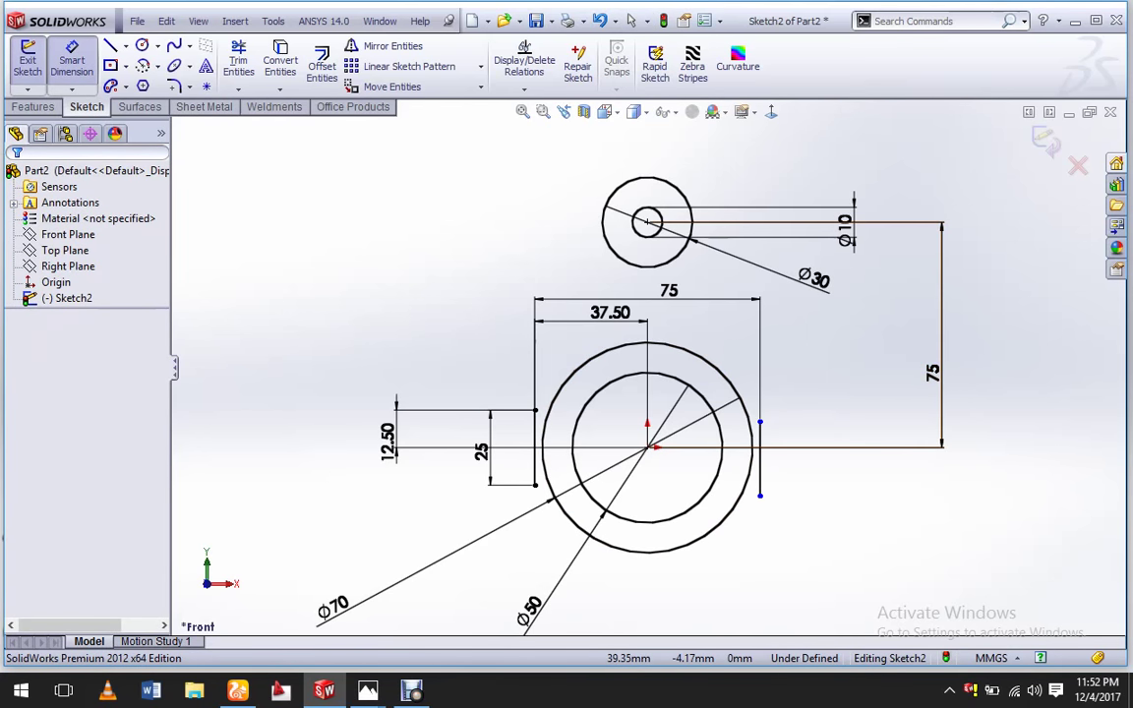
left_click(759, 458)
left_click(863, 474)
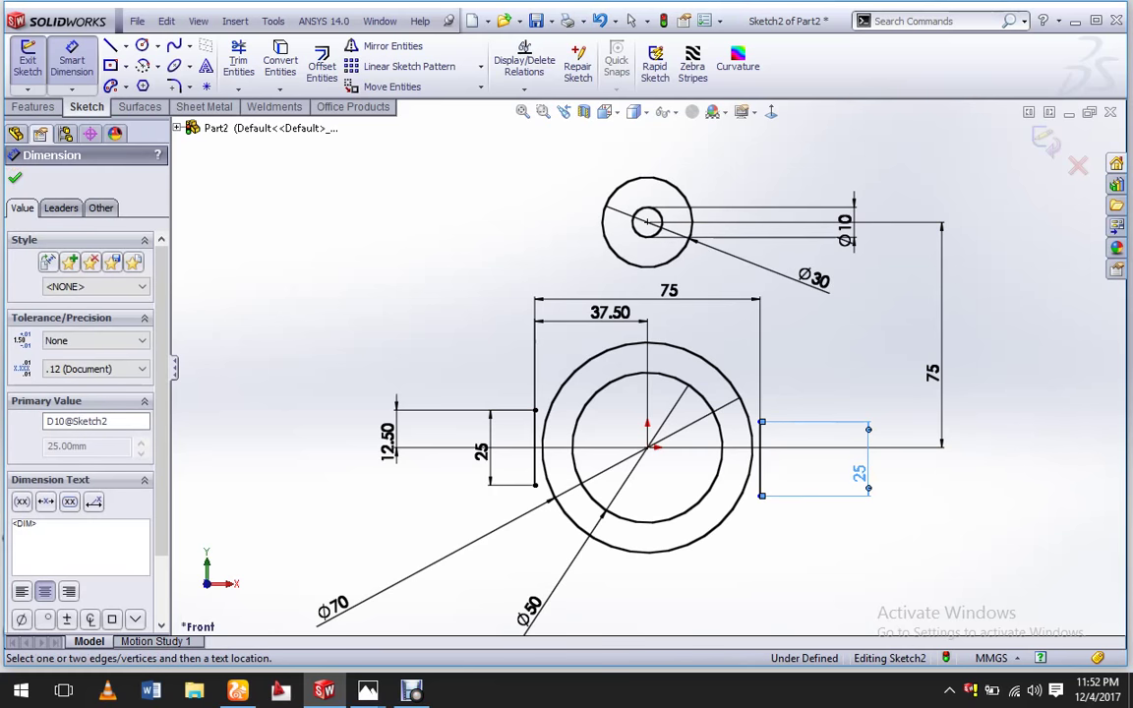
key("Escape")
left_click(630, 21)
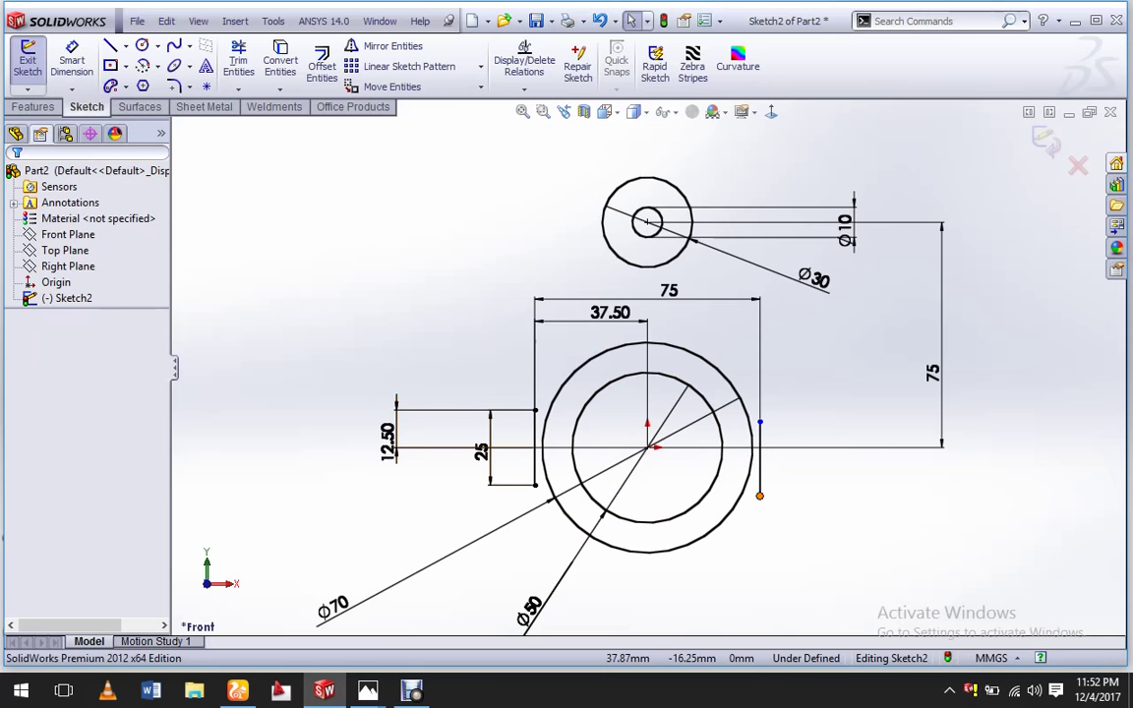
left_click(759, 422)
left_click(759, 495, "ctrl")
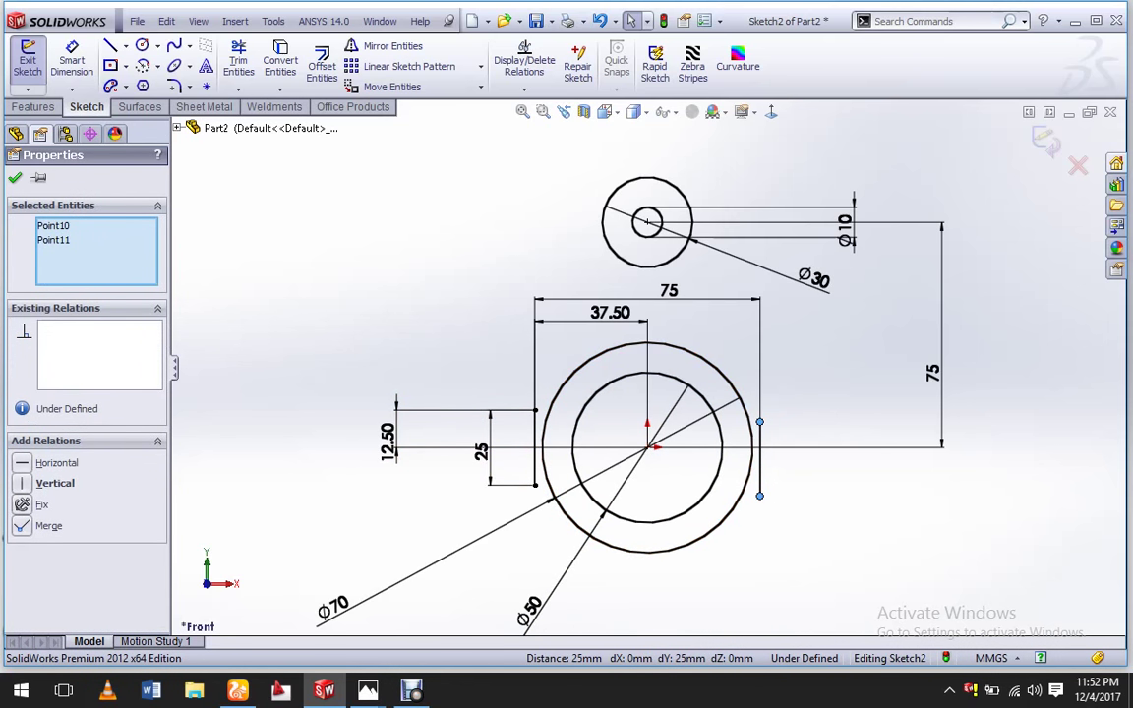
left_click(55, 483)
left_click(15, 177)
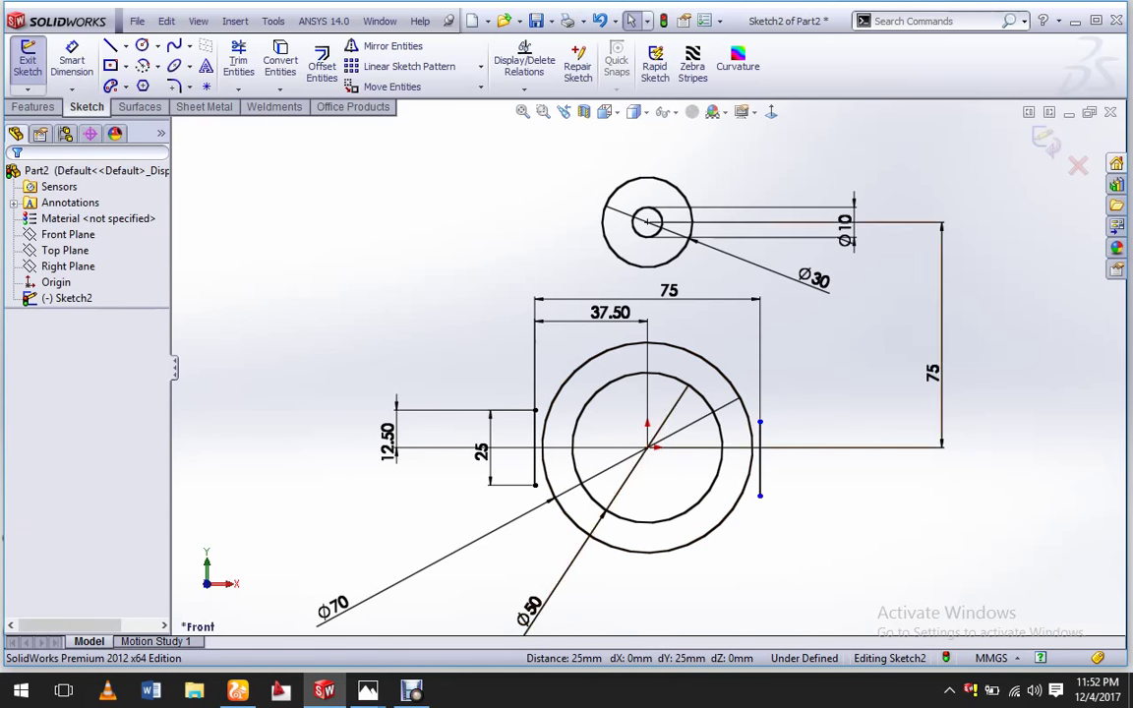
Dimension the right line's lower end 12.5 mm vertically from the origin.
left_click(72, 59)
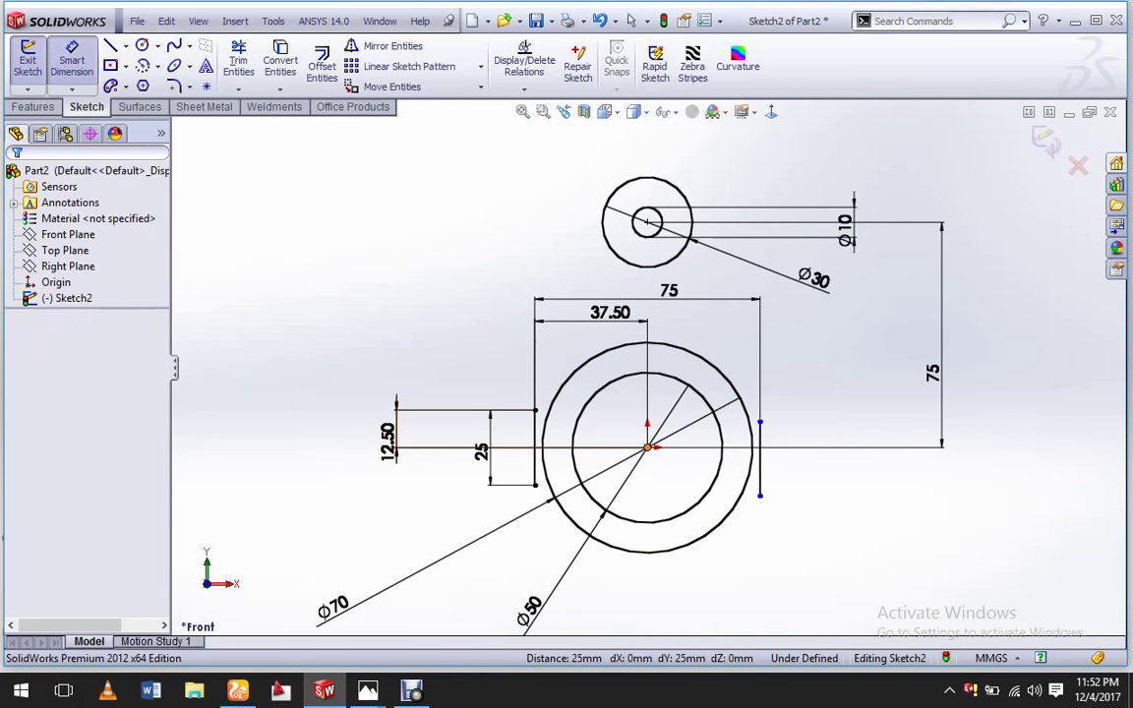
left_click(647, 448)
left_click(759, 496)
left_click(822, 484)
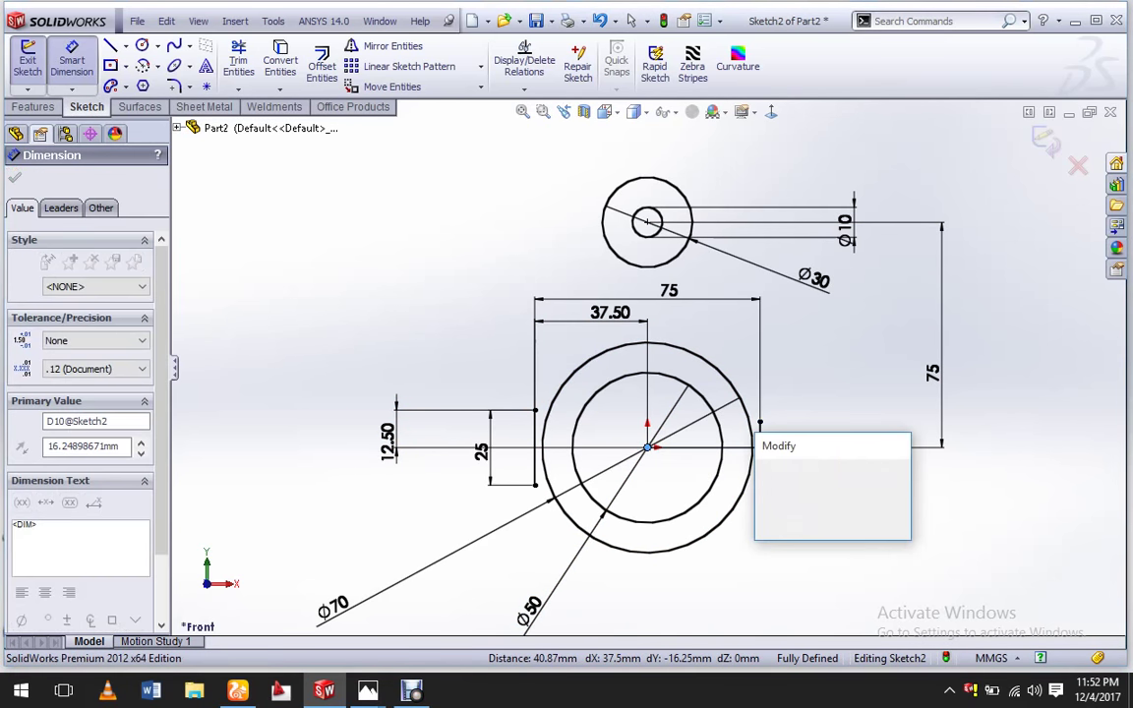
type("12.")
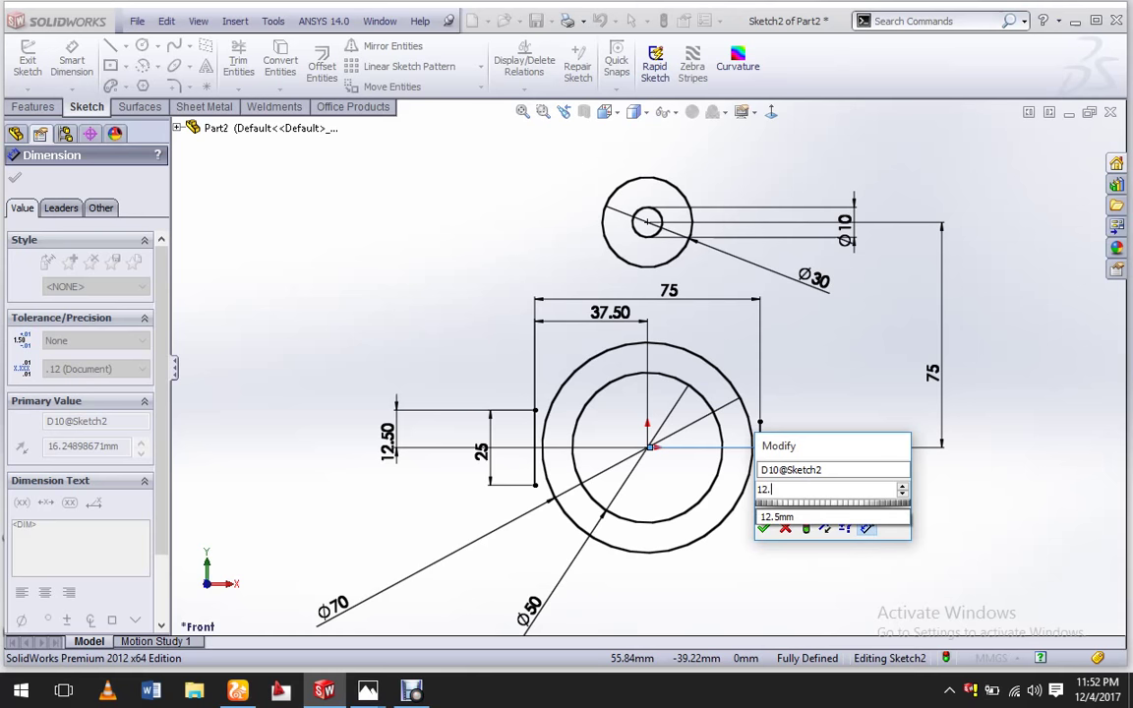
type("5")
key("Return")
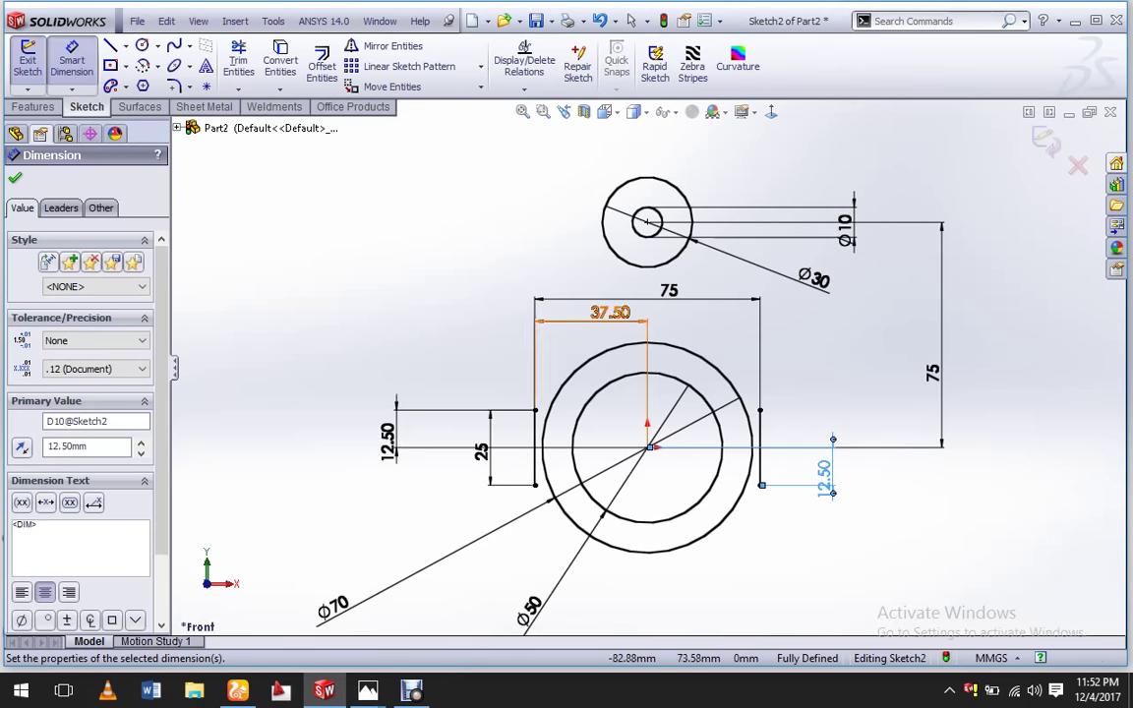
key("Escape")
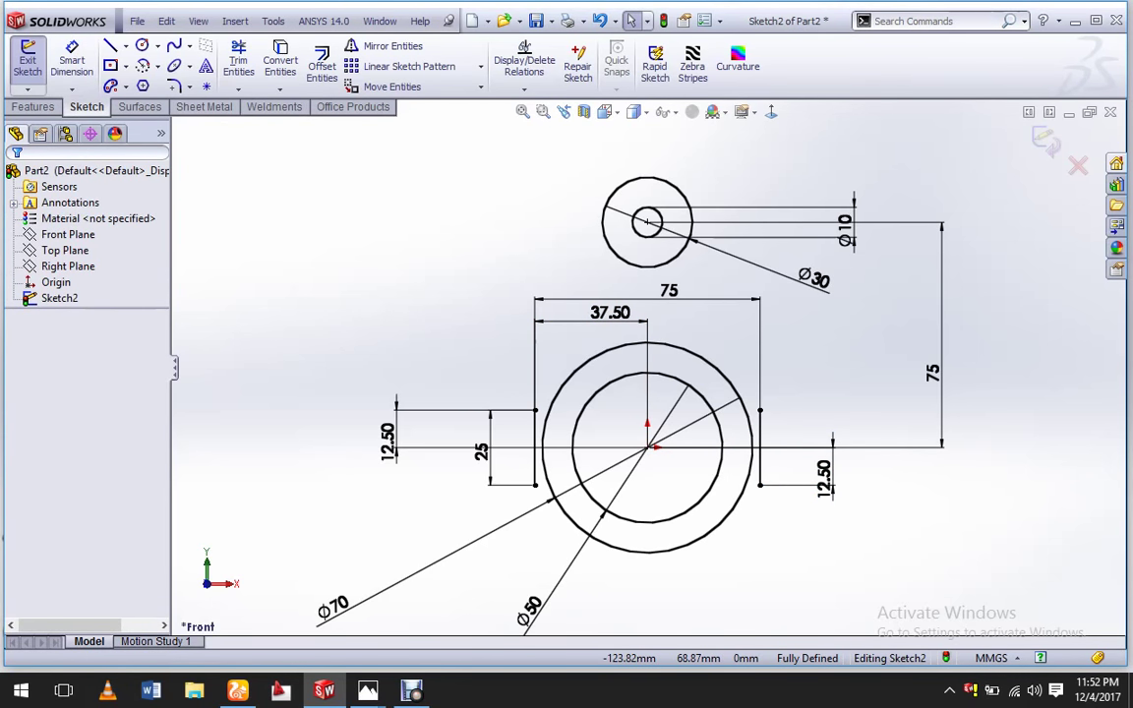
Draw a tangent arm from the upper circle to the outer circle, then undo it.
scroll(649, 394, "down", 2)
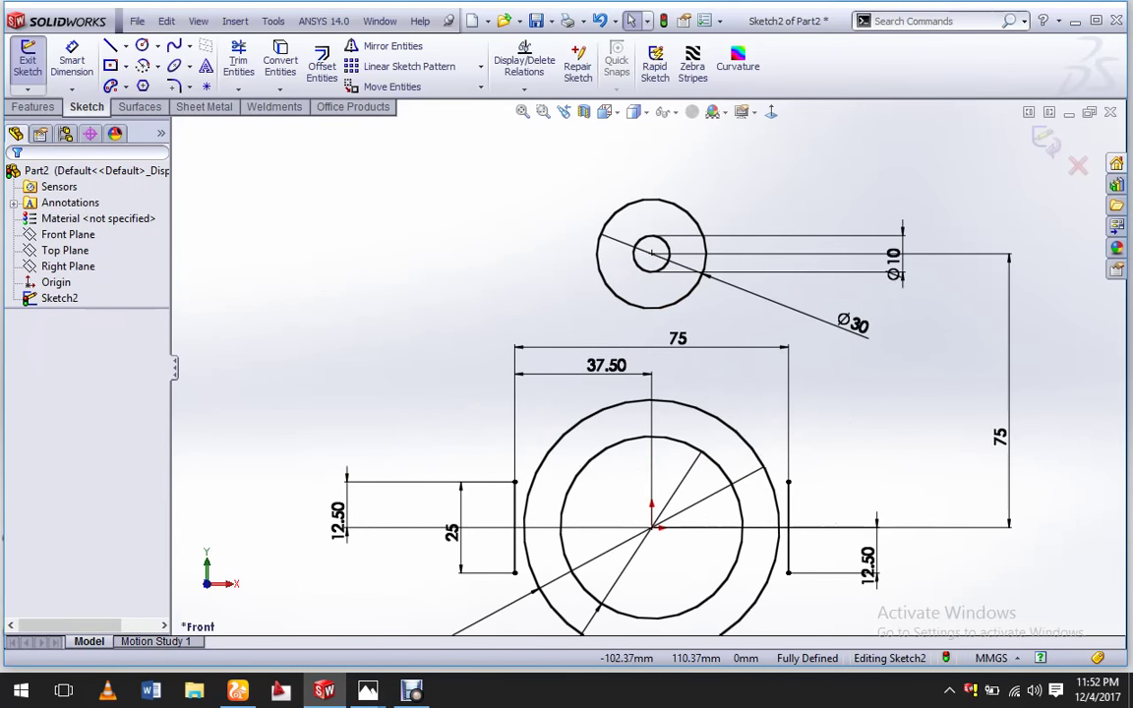
left_click(627, 253)
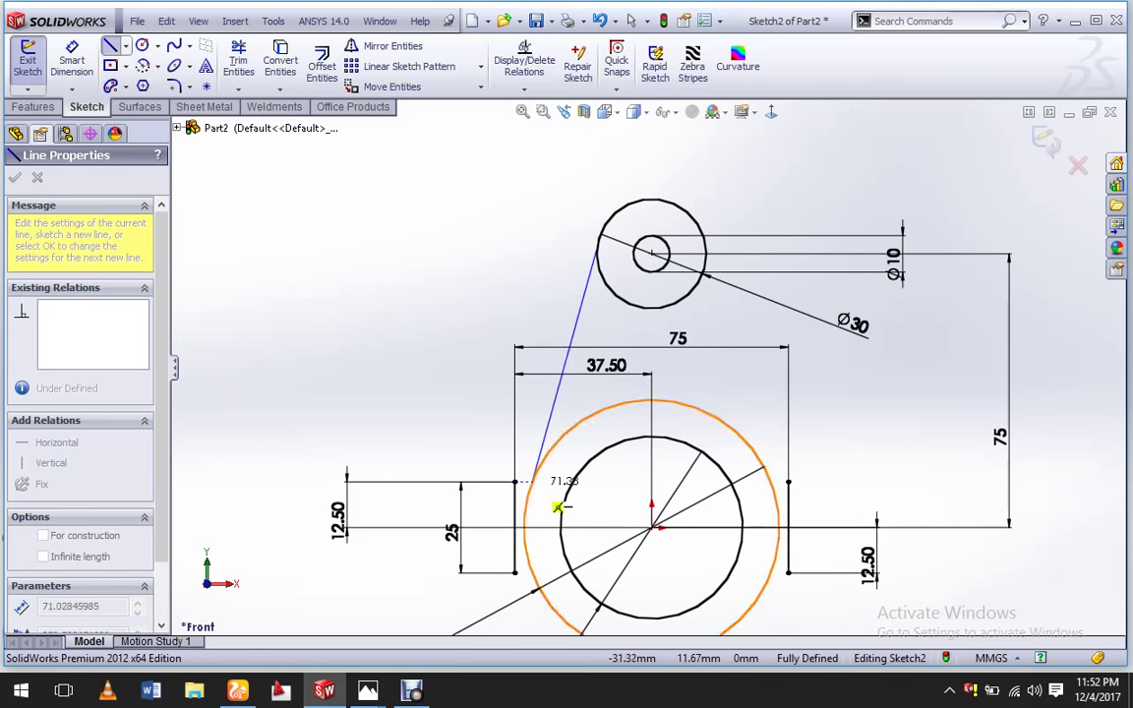
left_click(556, 505)
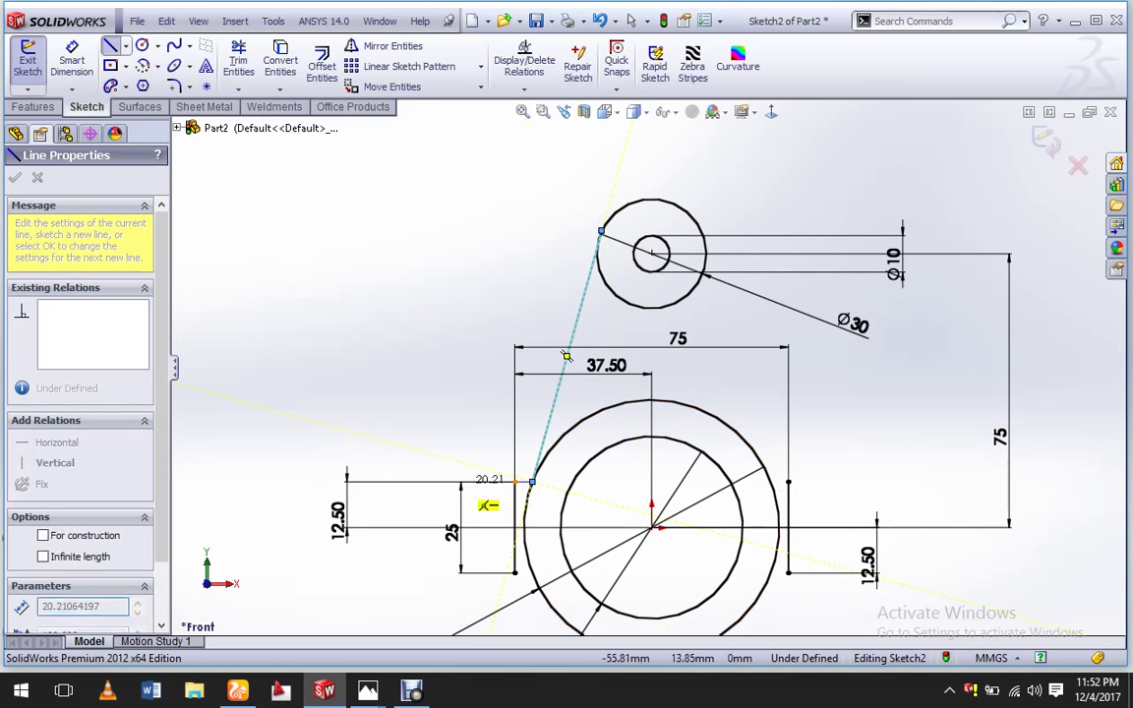
key("Escape")
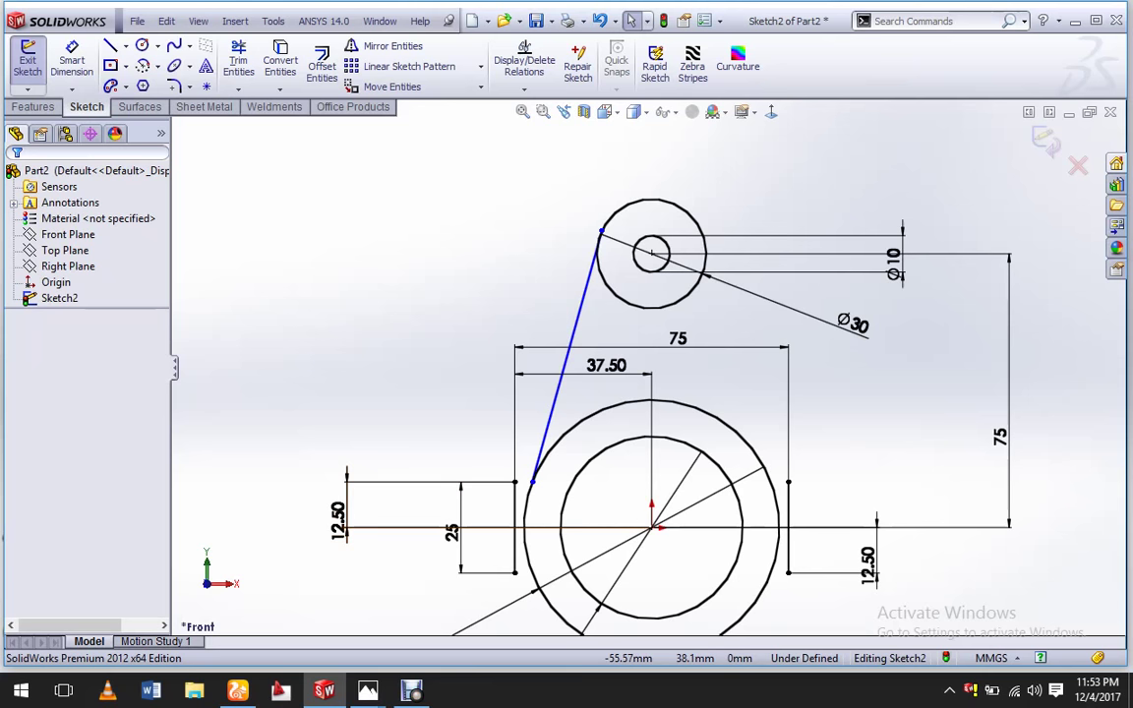
key("ctrl+z")
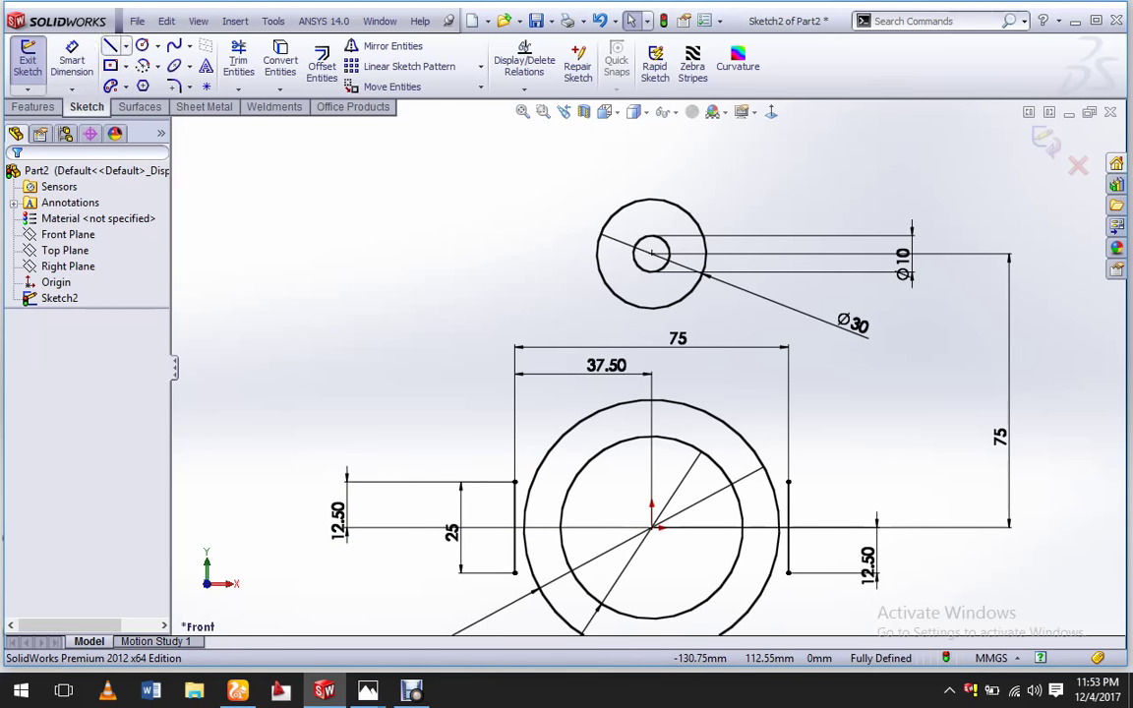
Draw a short line from the right stub's end to the Ø70 outer circle.
left_click(111, 46)
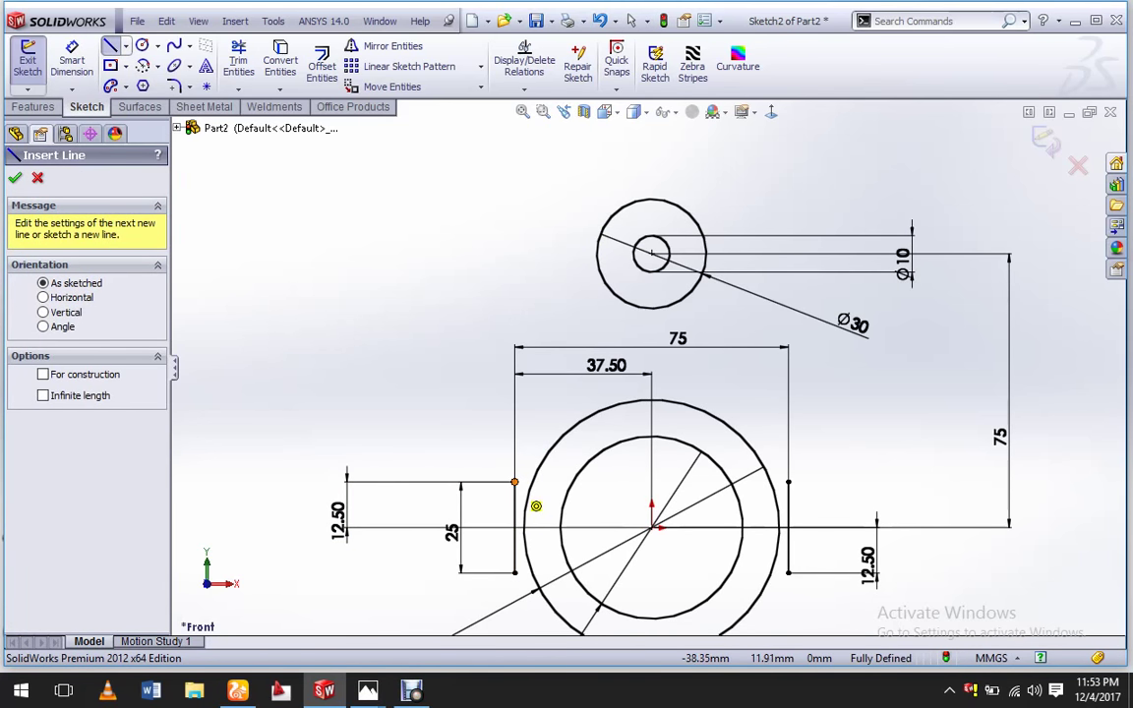
left_click(562, 508)
key("Escape")
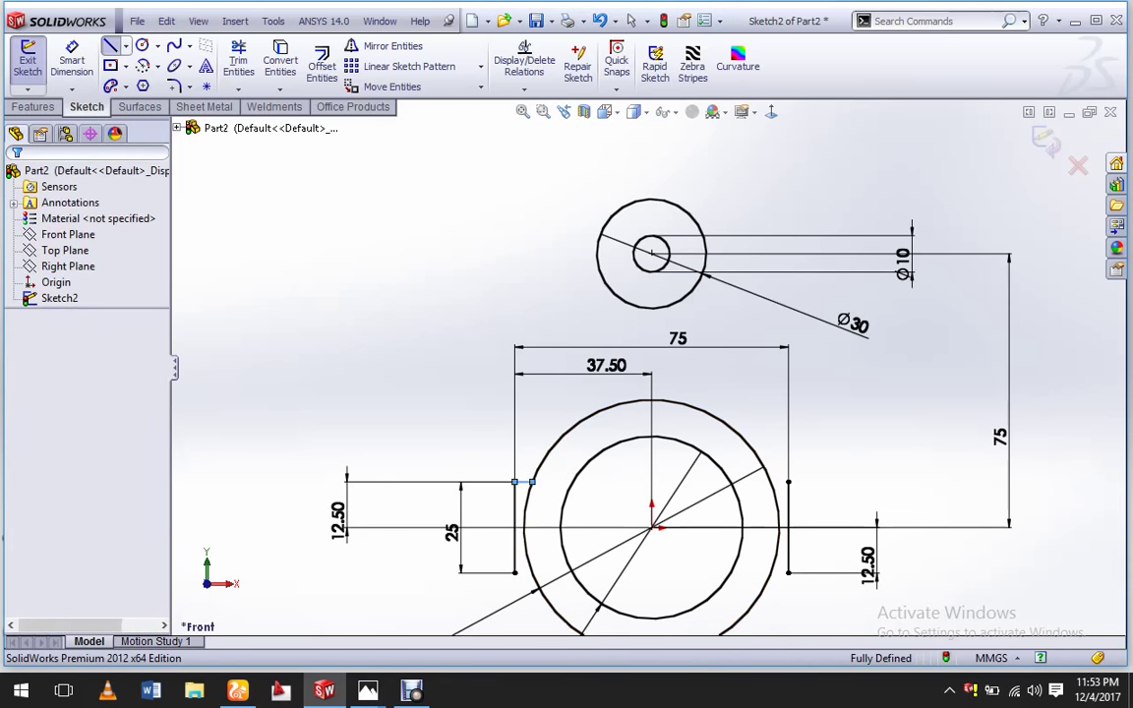
left_click(110, 45)
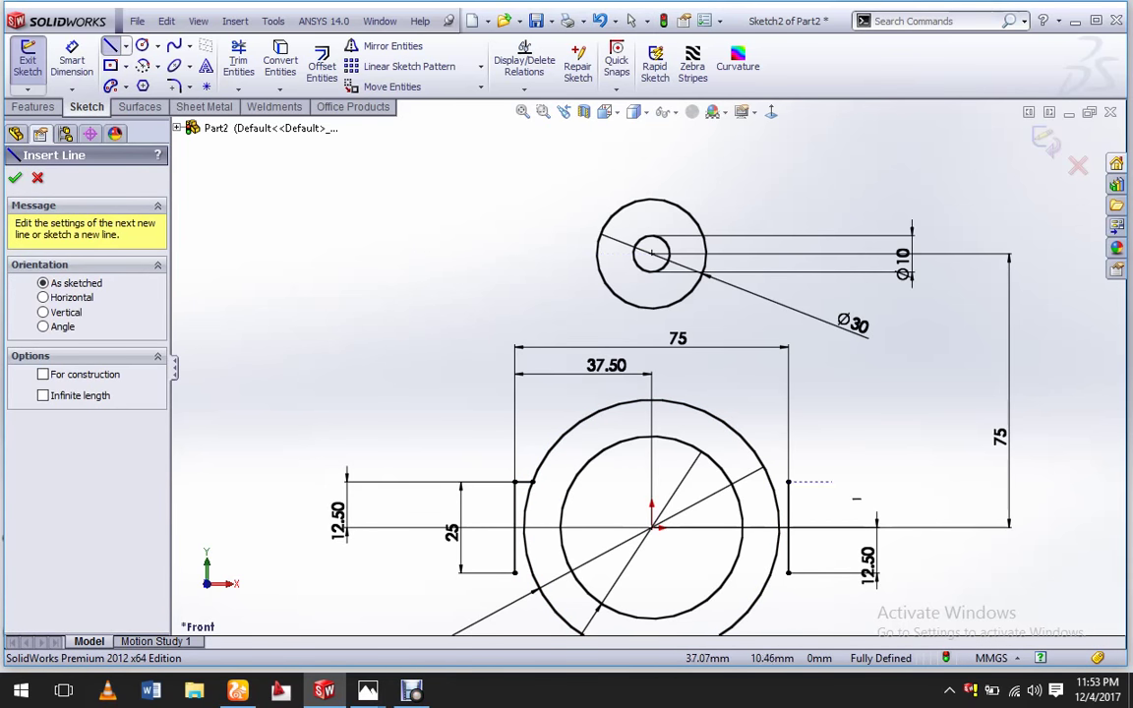
left_click(788, 481)
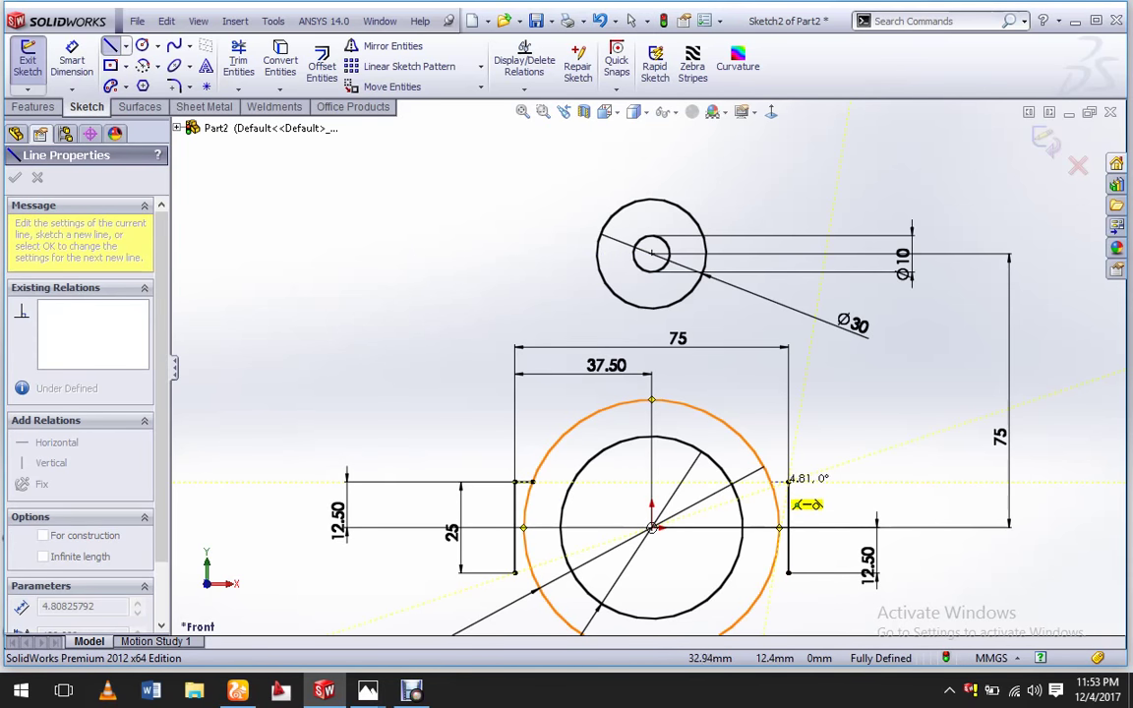
left_click(771, 481)
left_click(630, 21)
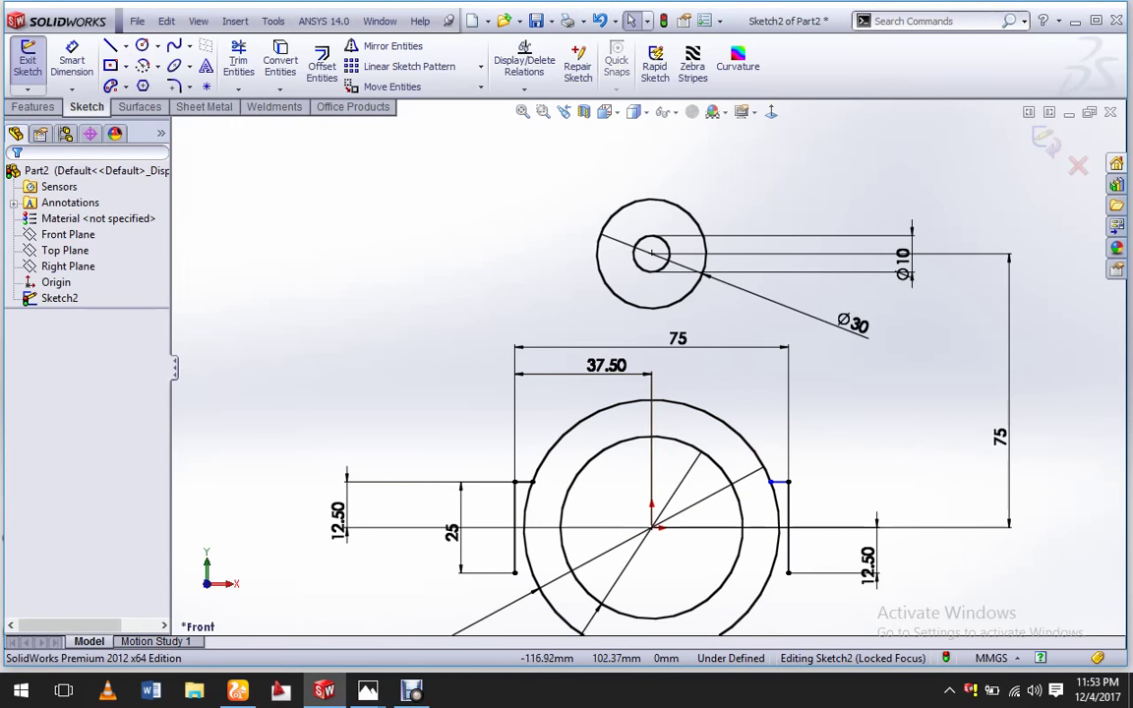
Start lines at the stubs' bottom ends, cancelling each before completing it.
left_click(110, 45)
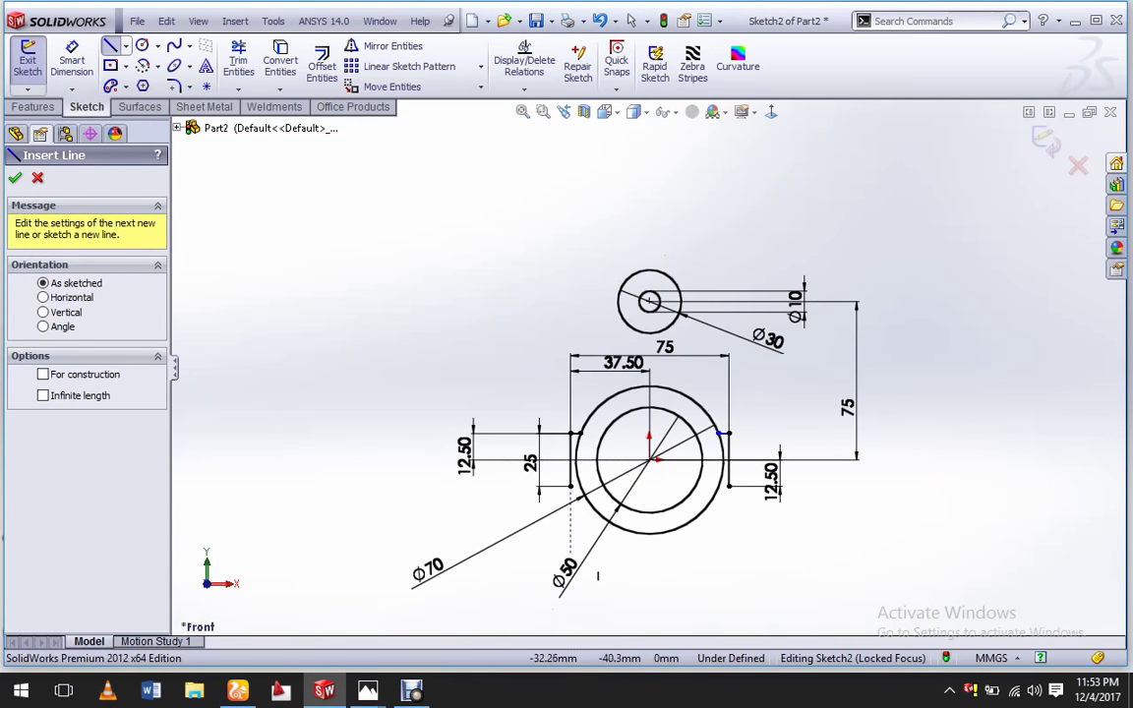
left_click(595, 466)
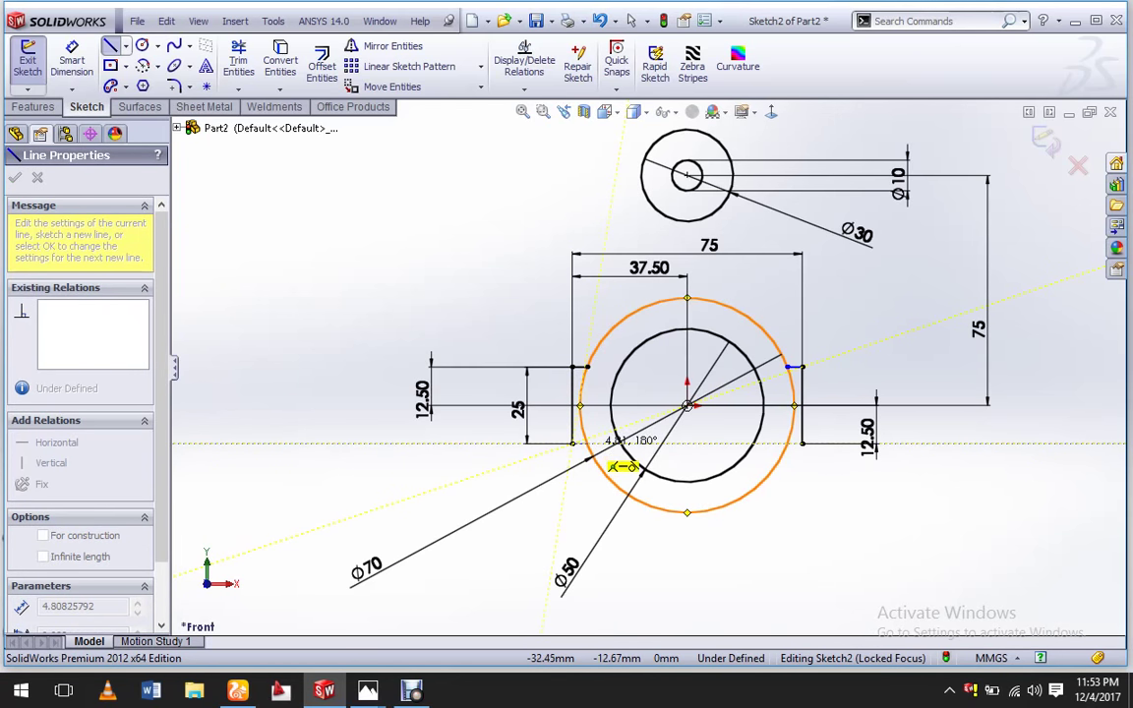
key("Escape")
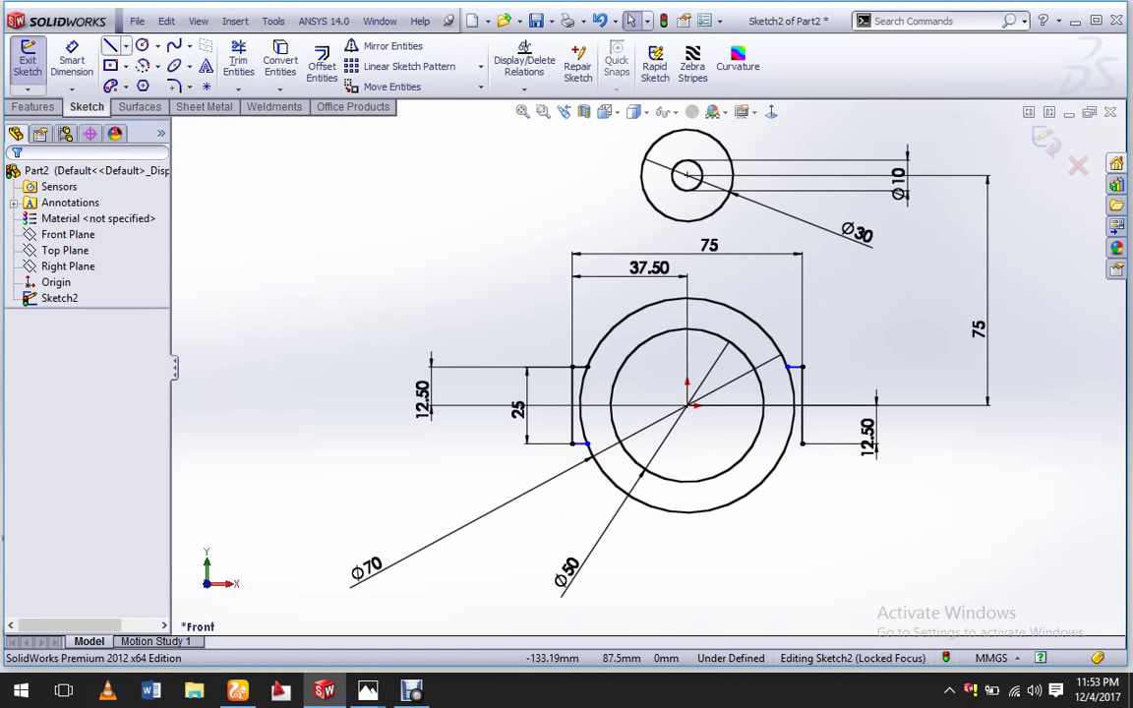
left_click(110, 45)
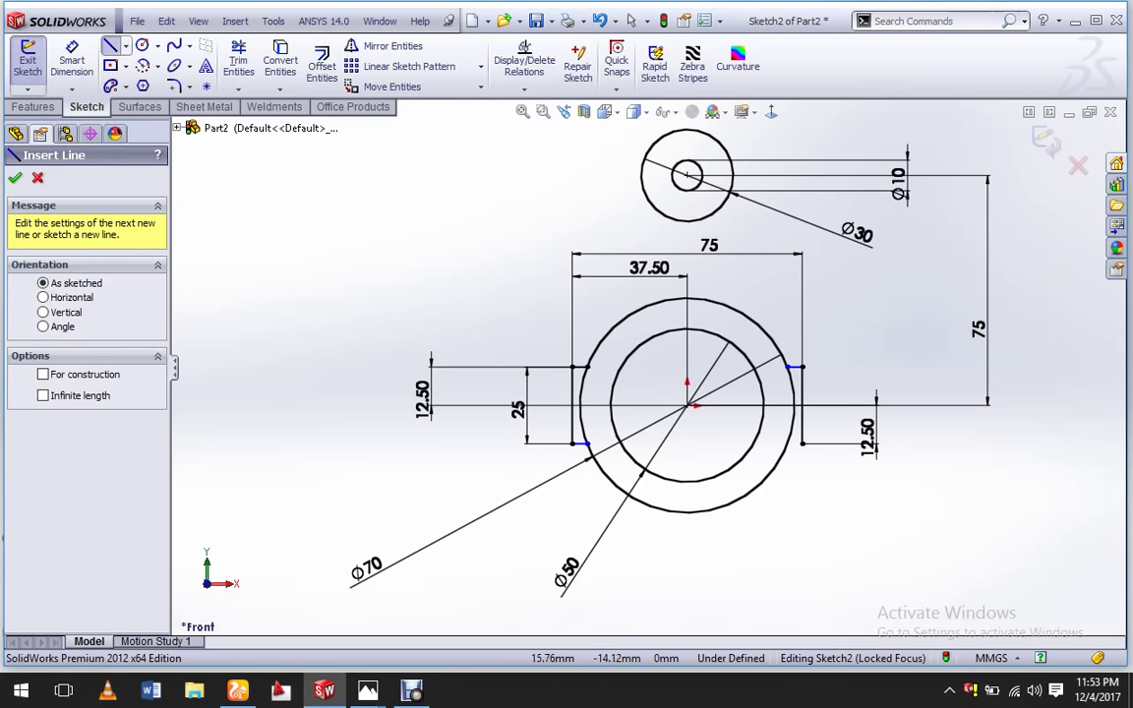
left_click(794, 444)
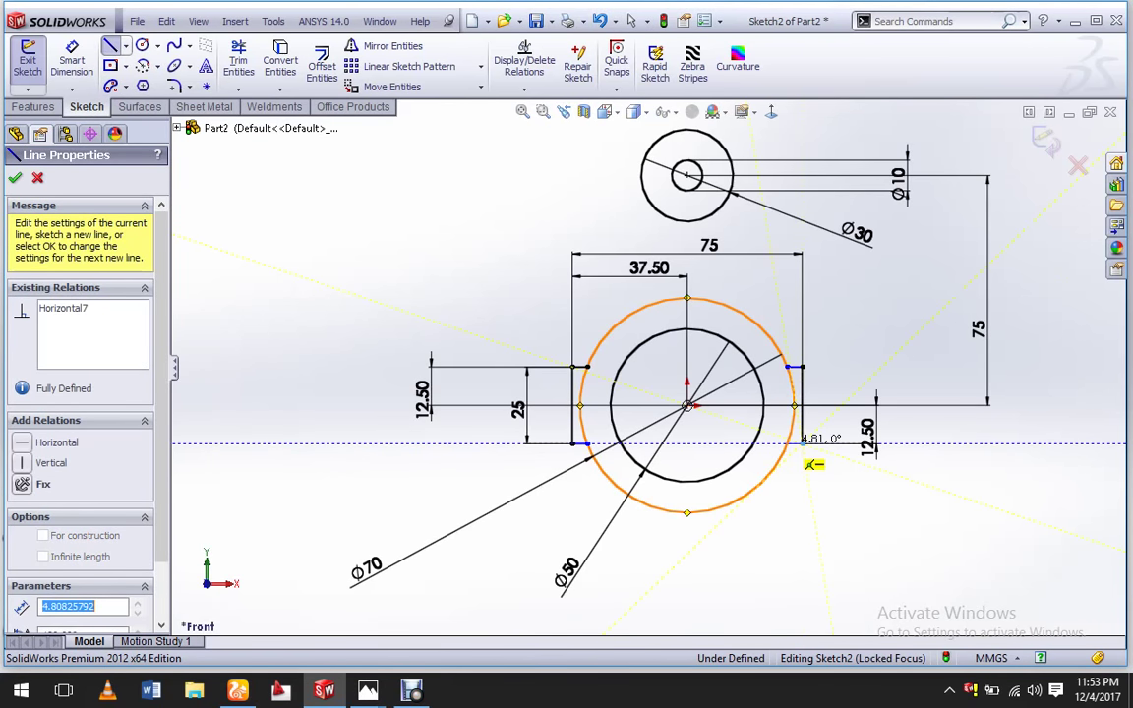
key("Escape")
Make the short right connector horizontal, then select its endpoint with the outer circle.
scroll(826, 467, "down", 2)
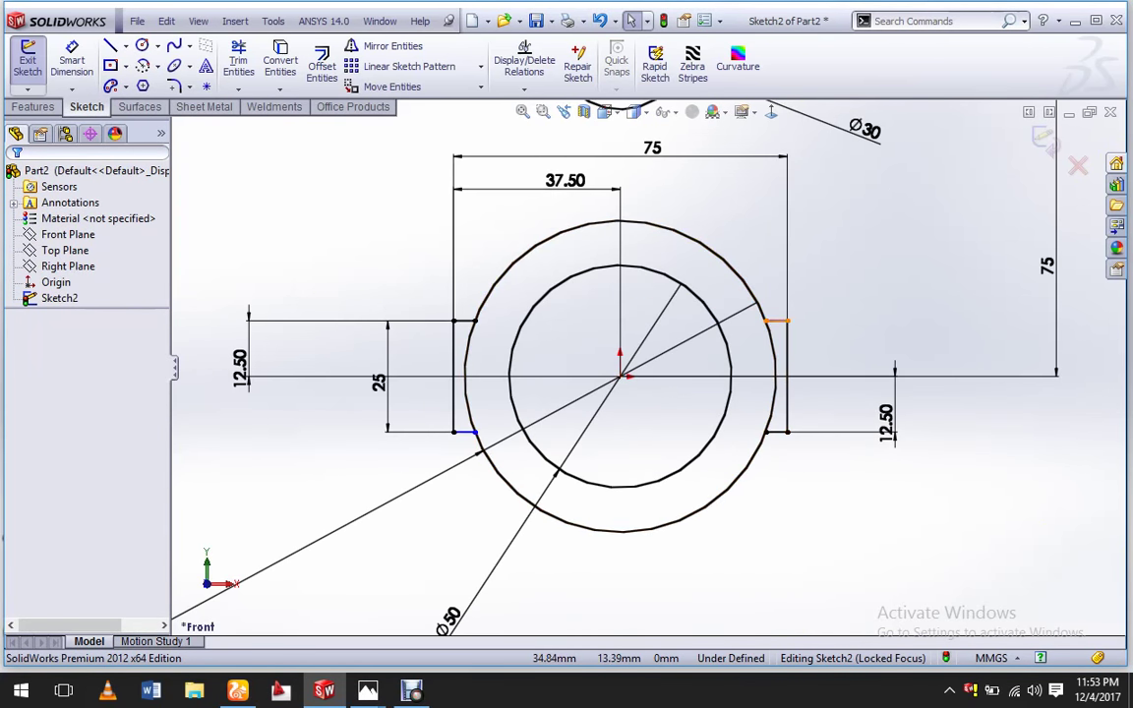
left_click(777, 320)
left_click(824, 262)
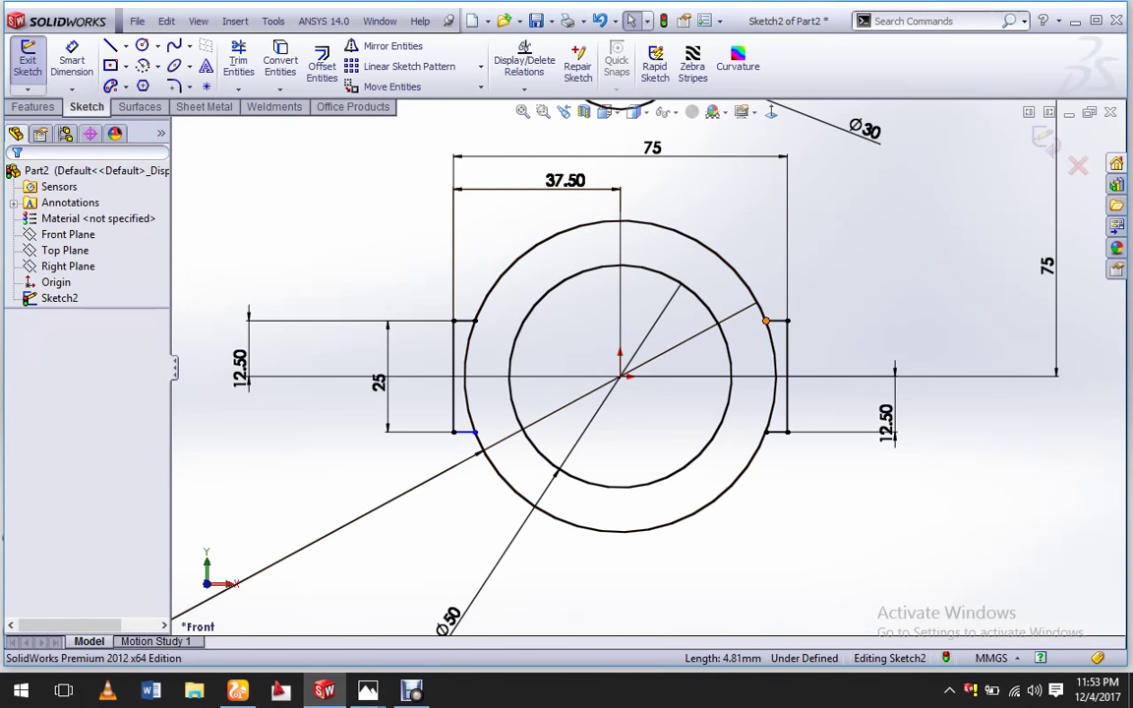
left_click(765, 320)
left_click(775, 344, "ctrl")
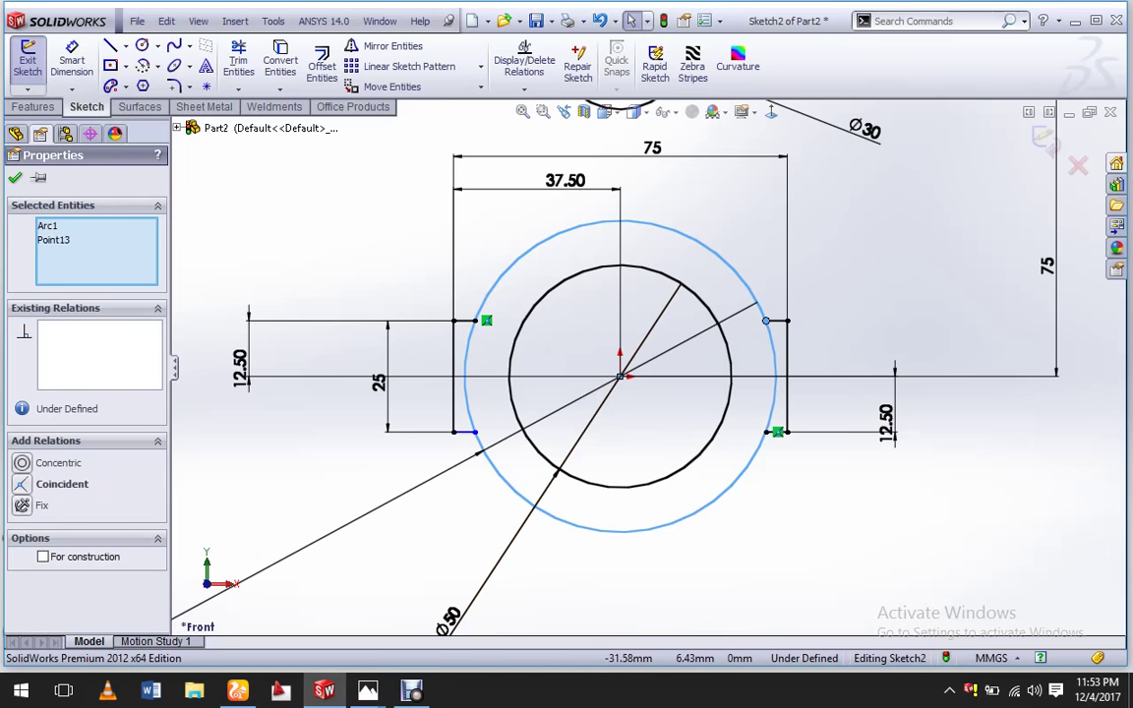
Make the first stub endpoint coincident with the Ø70 circle and the bottom-left connector horizontal.
left_click(59, 484)
key("Escape")
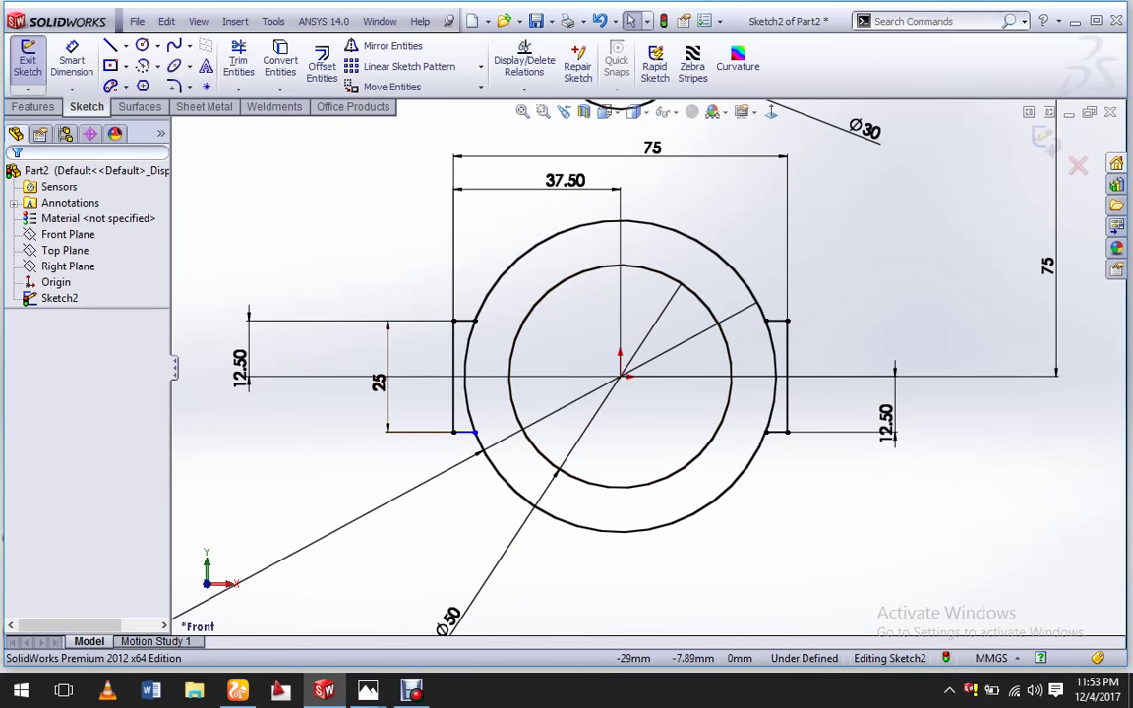
left_click(466, 431)
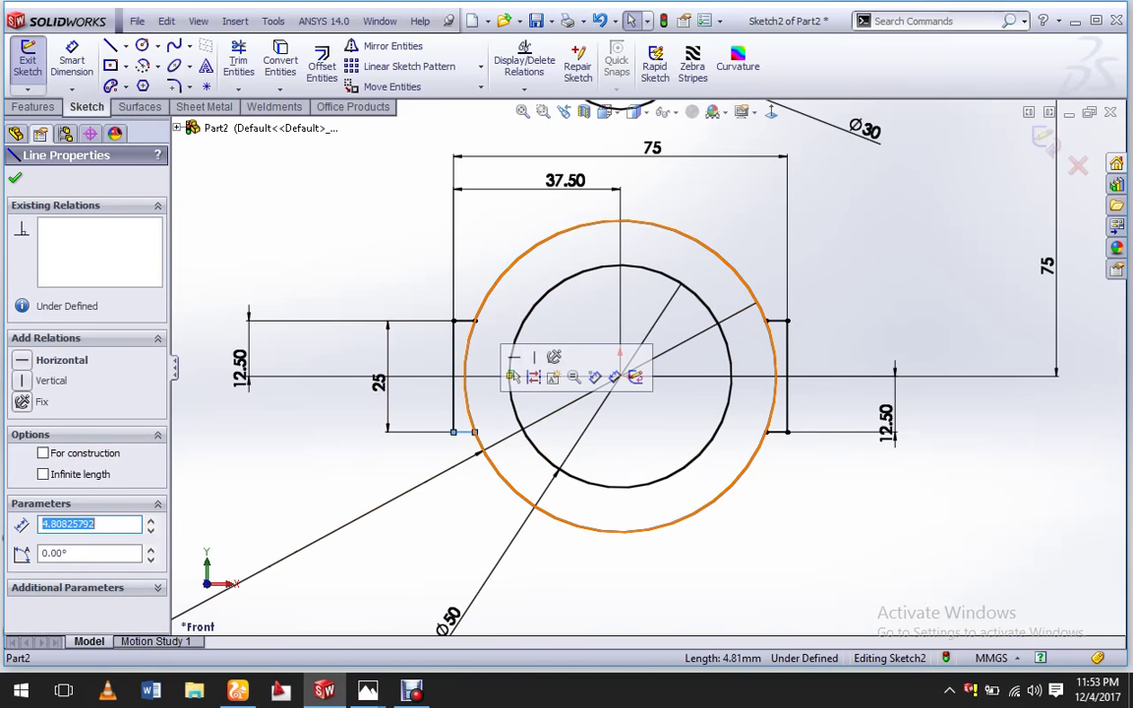
left_click(512, 377)
key("Escape")
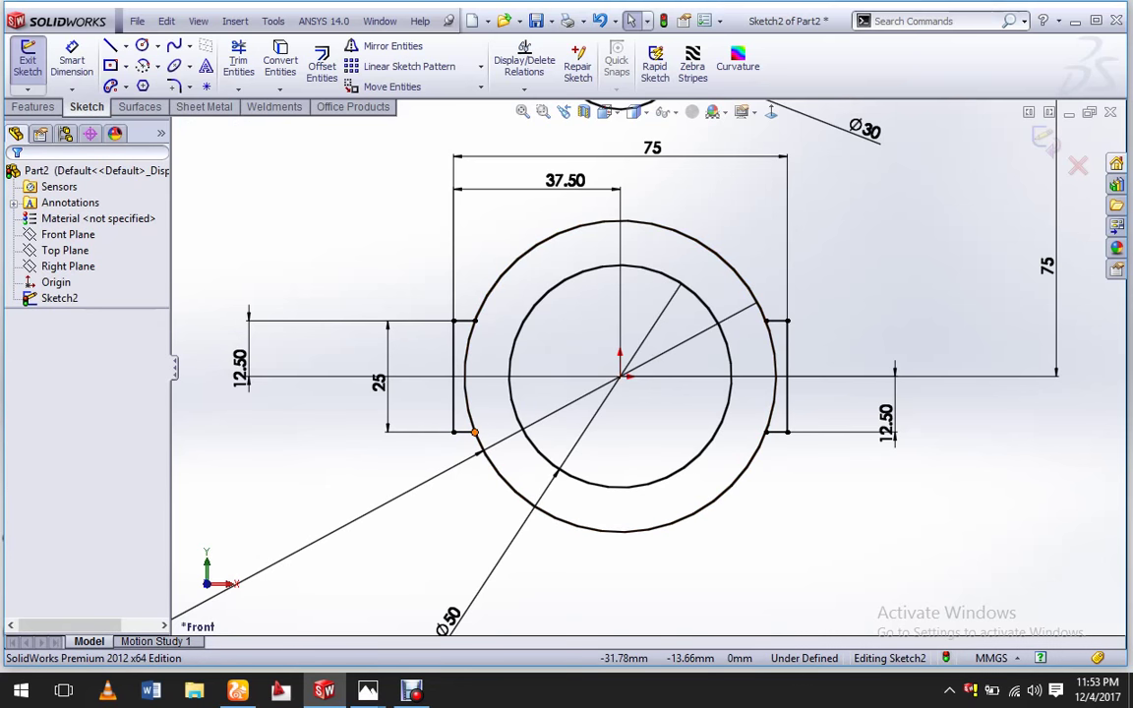
Make the bottom-left connector endpoint coincident with the Ø70 circle so Sketch2 is fully defined.
left_click(475, 432)
left_click(467, 403)
left_click(474, 432, "ctrl")
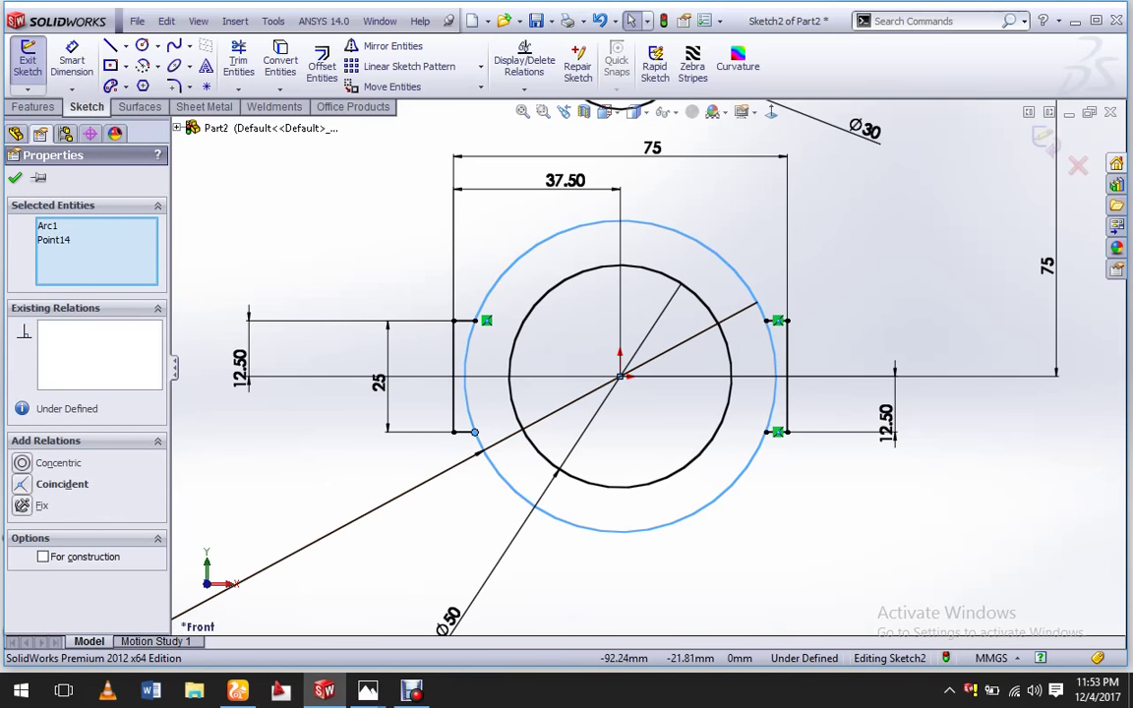
left_click(58, 484)
key("Escape")
scroll(645, 367, "up", 3)
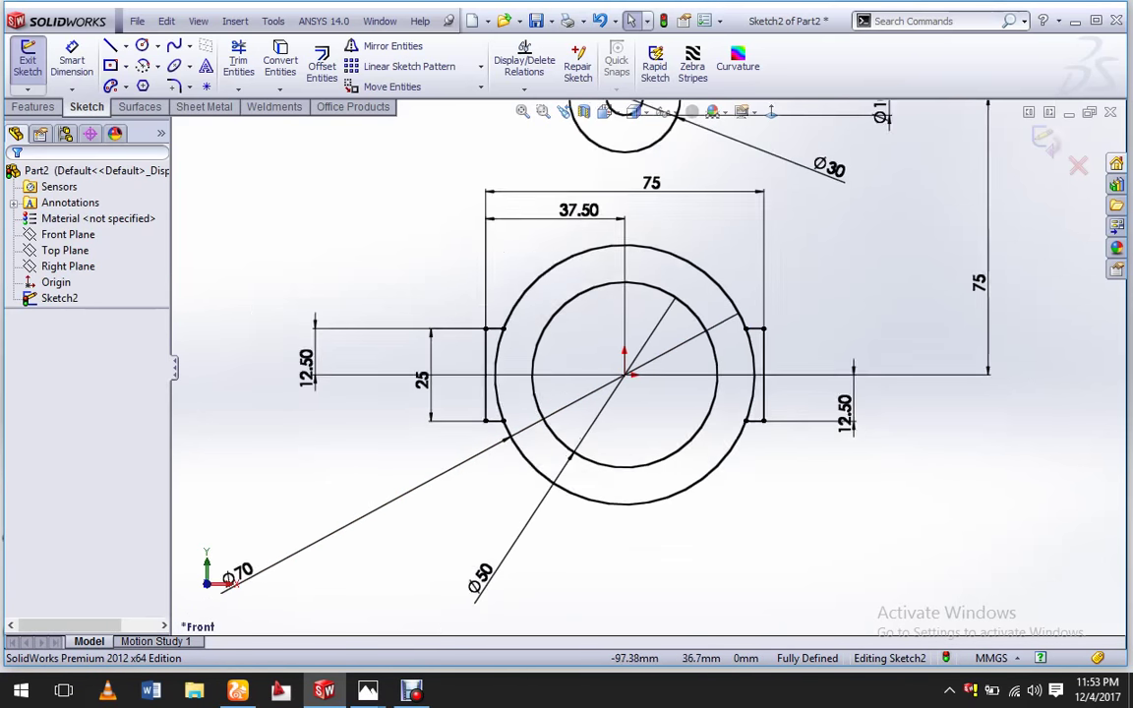
scroll(645, 367, "down", 1)
left_click(110, 46)
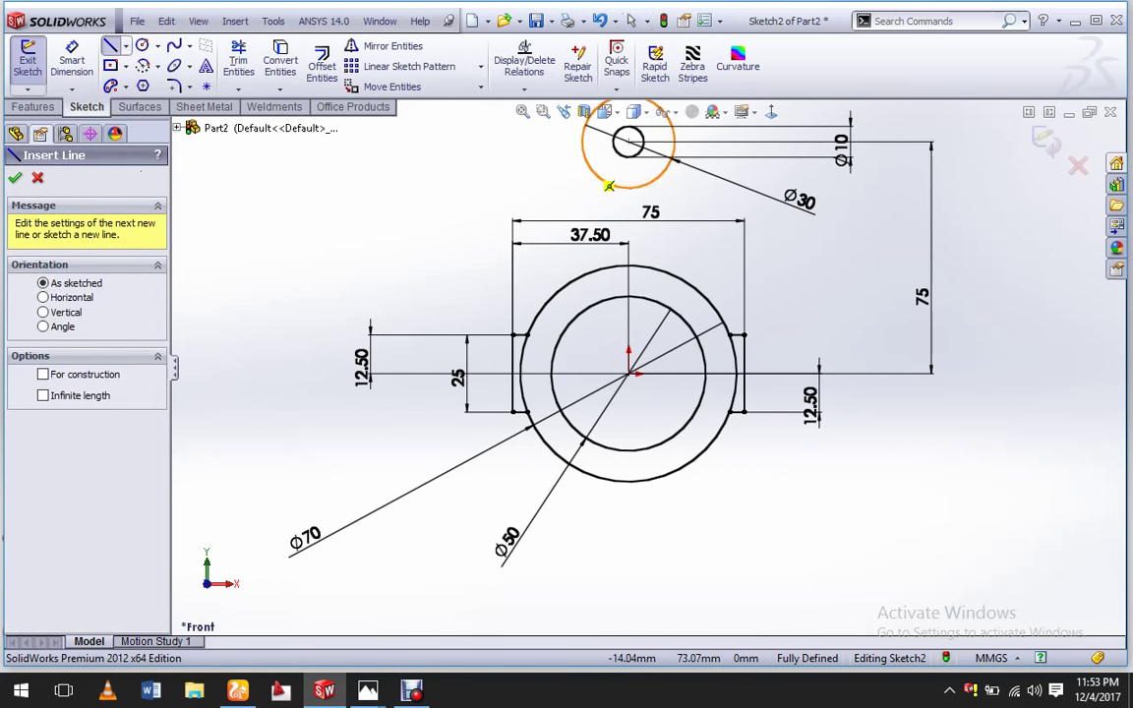
Draw left and right arms from the Ø30 circle tangent to the Ø70 circle, then trim the arc between them.
scroll(610, 145, "down", 1)
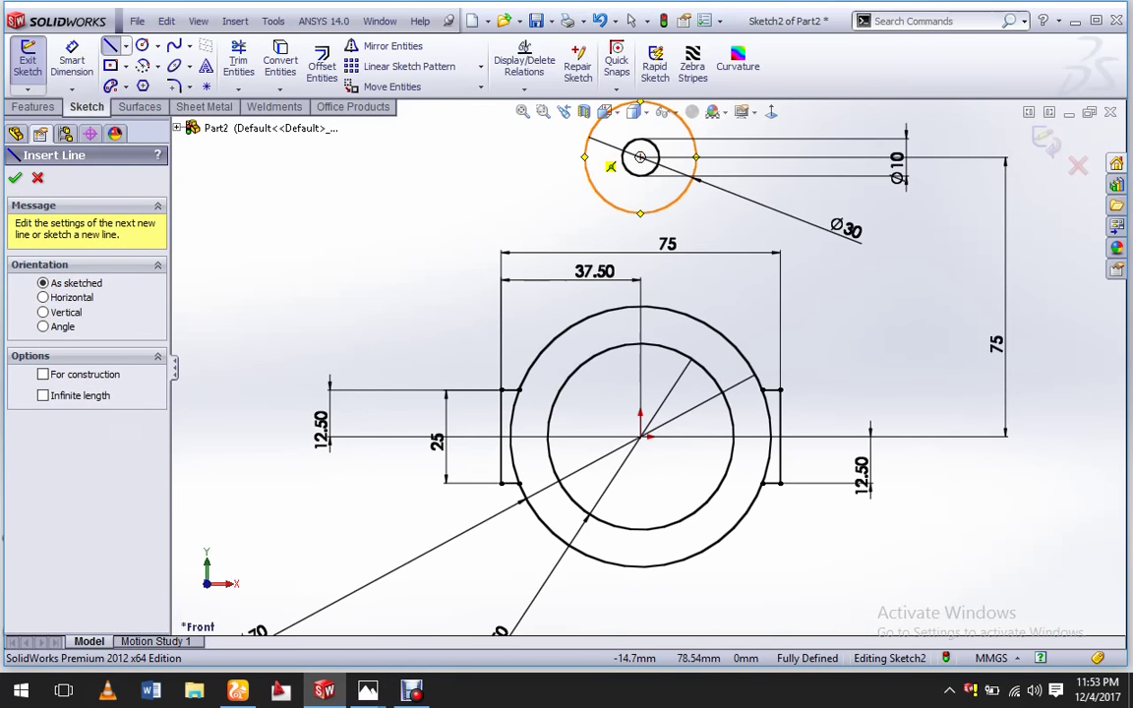
left_click(585, 157)
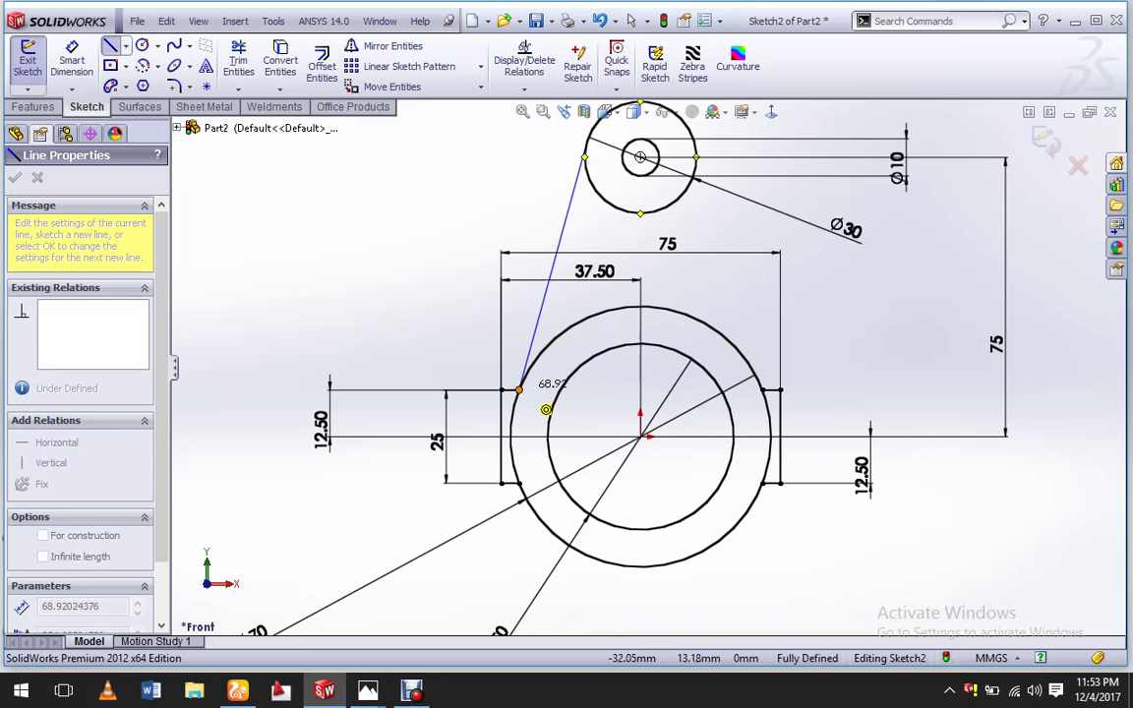
left_click(521, 388)
key("Escape")
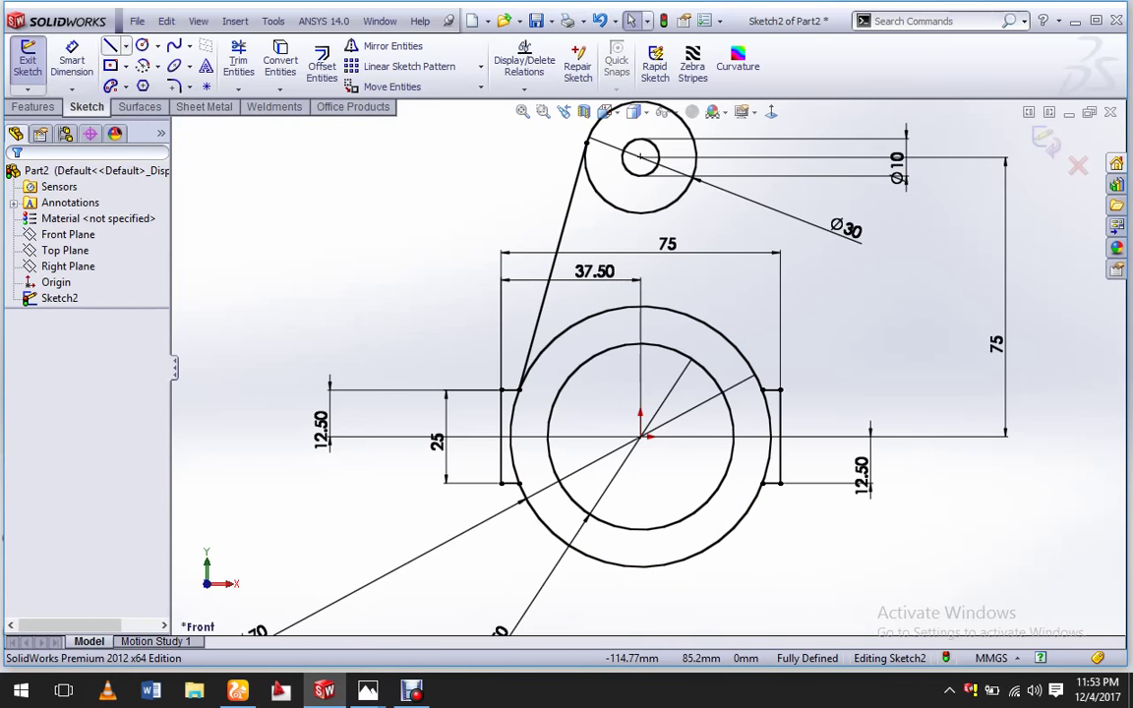
key("Return")
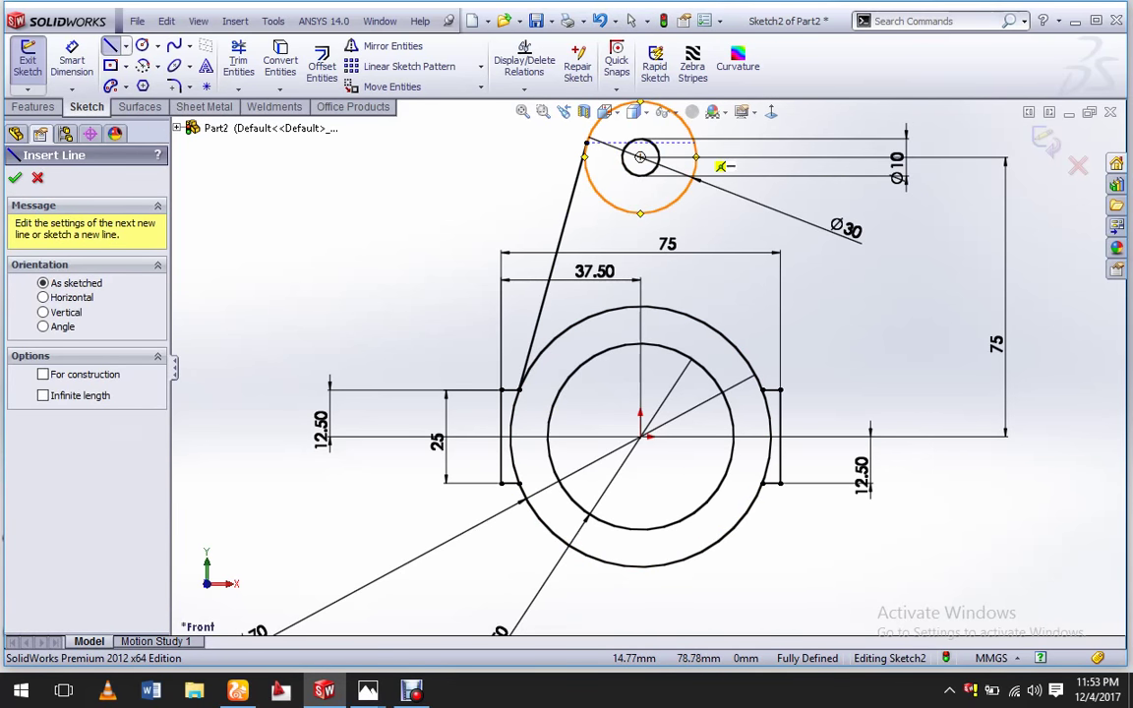
left_click(719, 164)
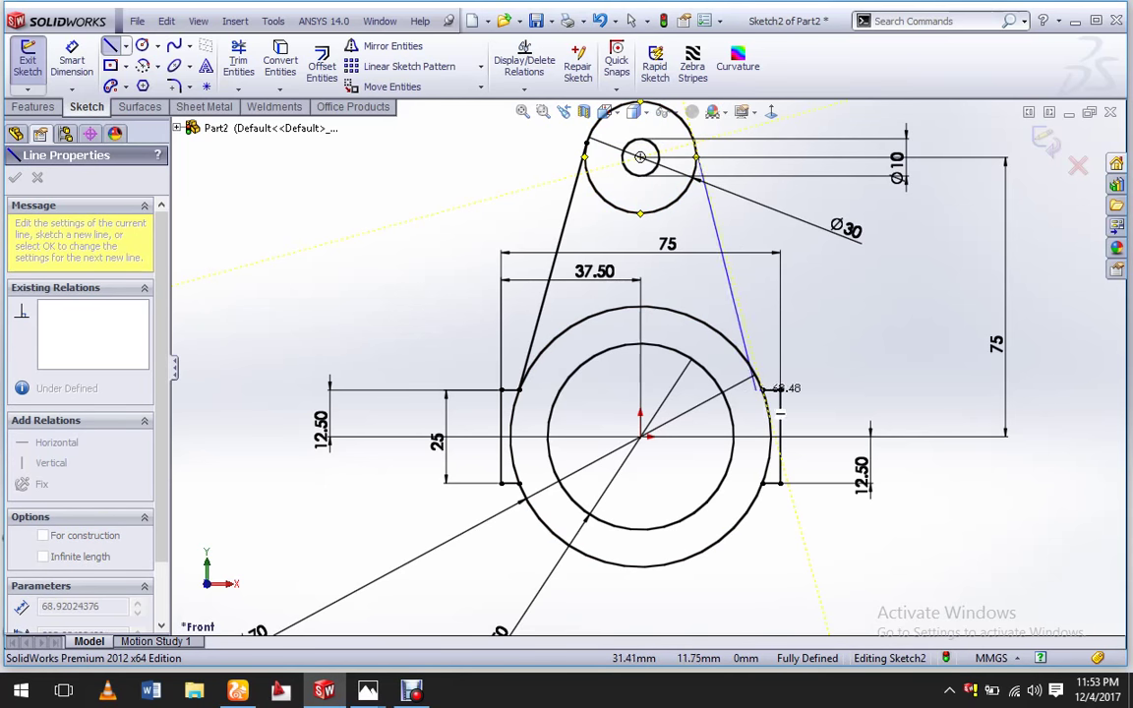
left_click(775, 395)
key("Escape")
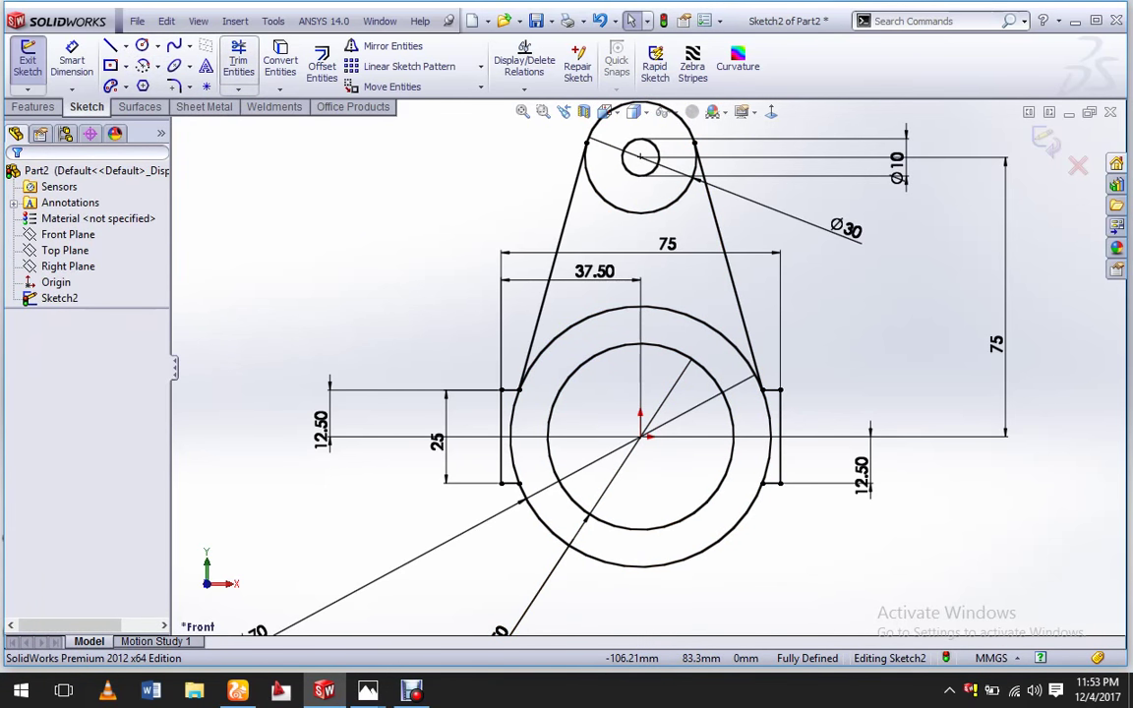
left_click(238, 61)
left_click(616, 308)
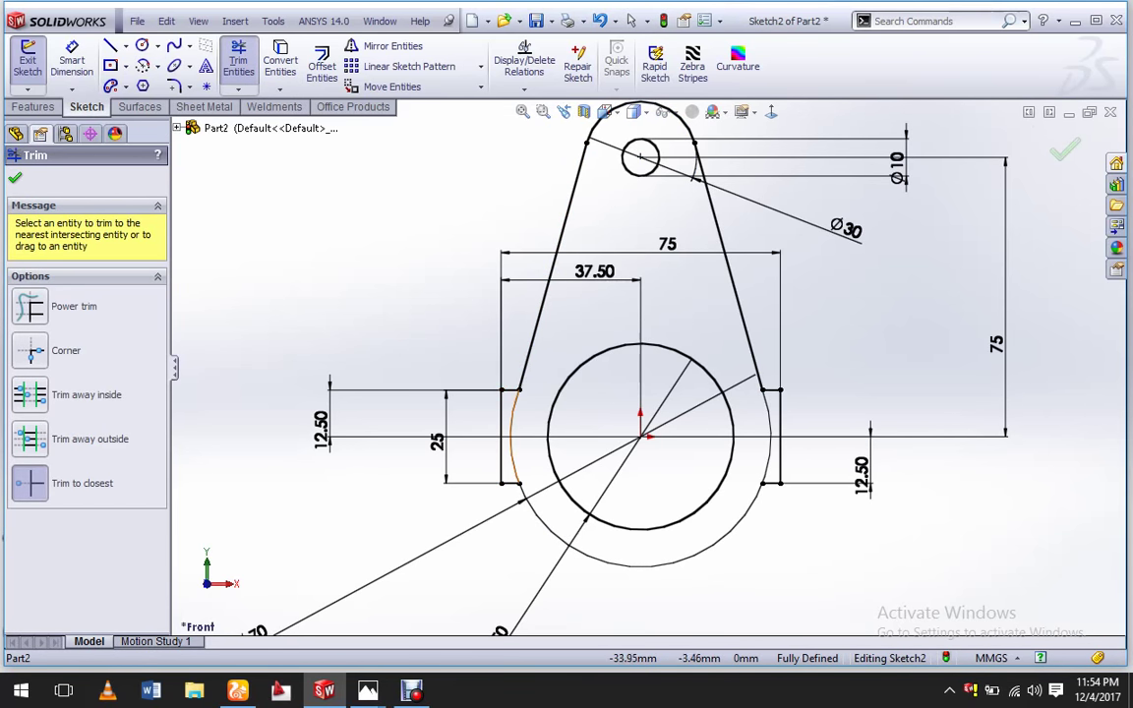
Trim the left and right Ø70 arcs beside the side stubs.
left_click(511, 432)
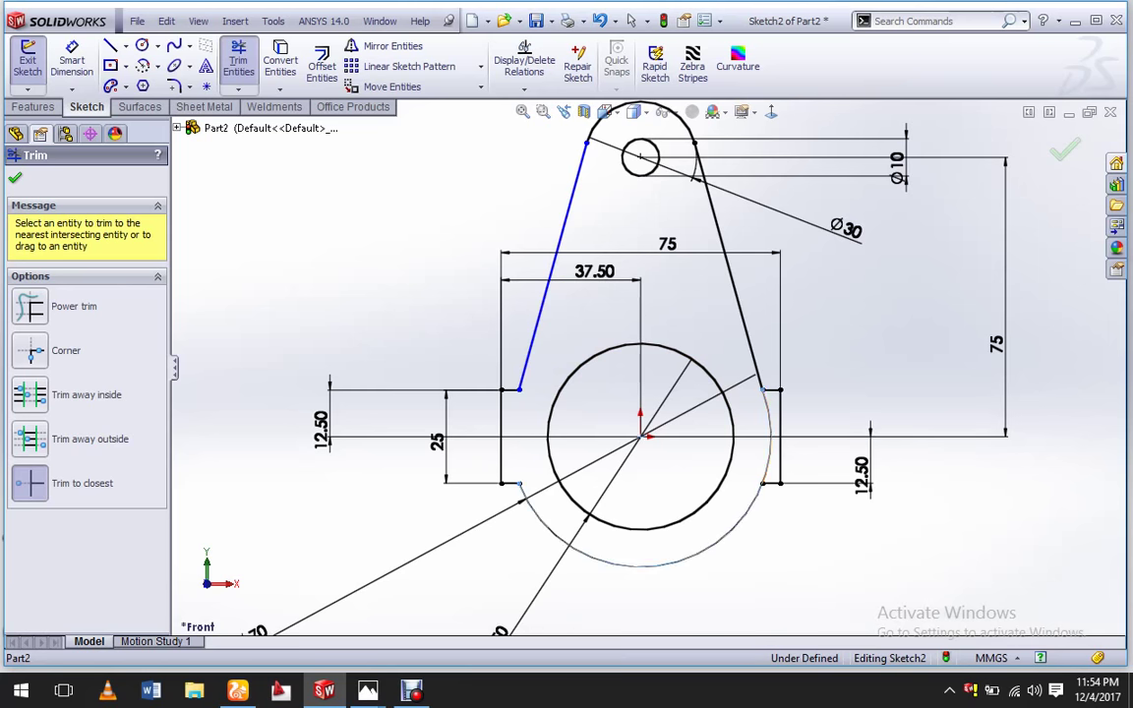
left_click(769, 433)
left_click(1064, 149)
Add vertical 66.47 mm dimensions to both the left and right arms.
key("d")
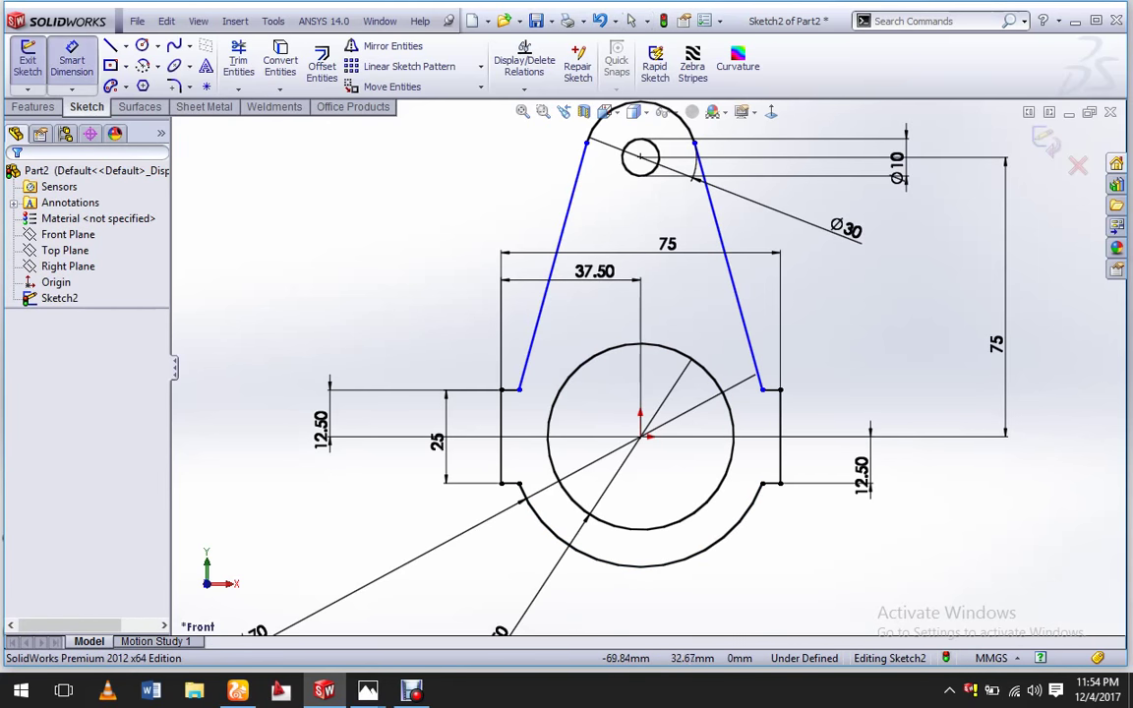
left_click(550, 265)
left_click(374, 265)
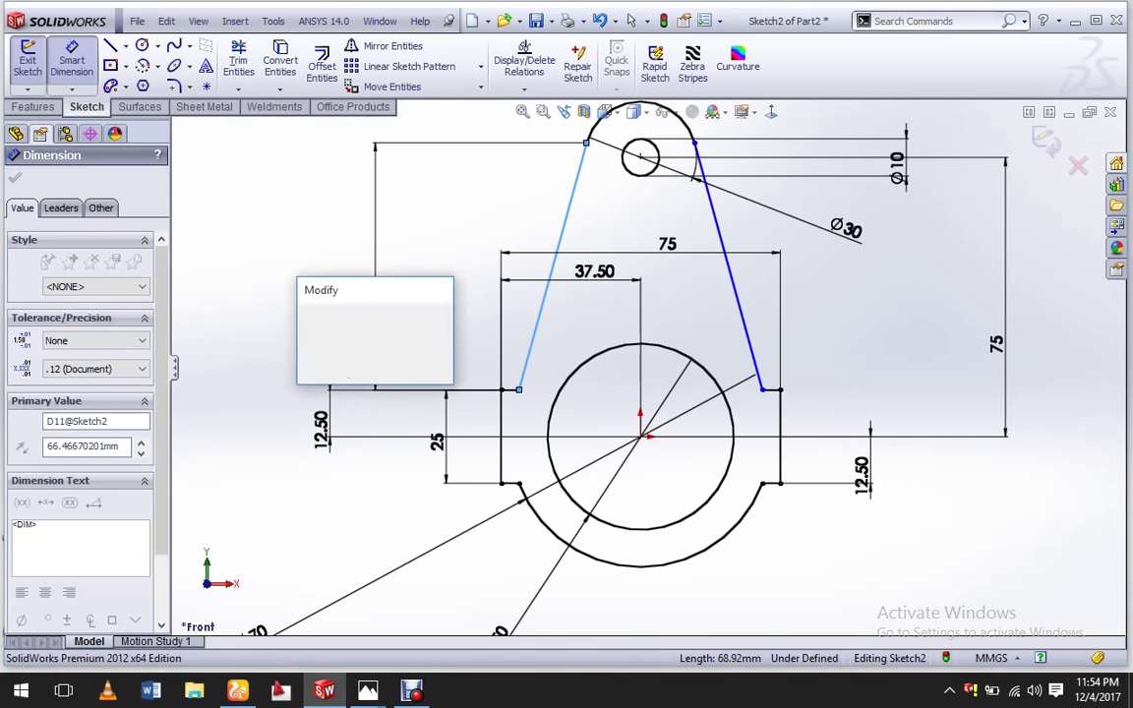
key("Return")
key("Escape")
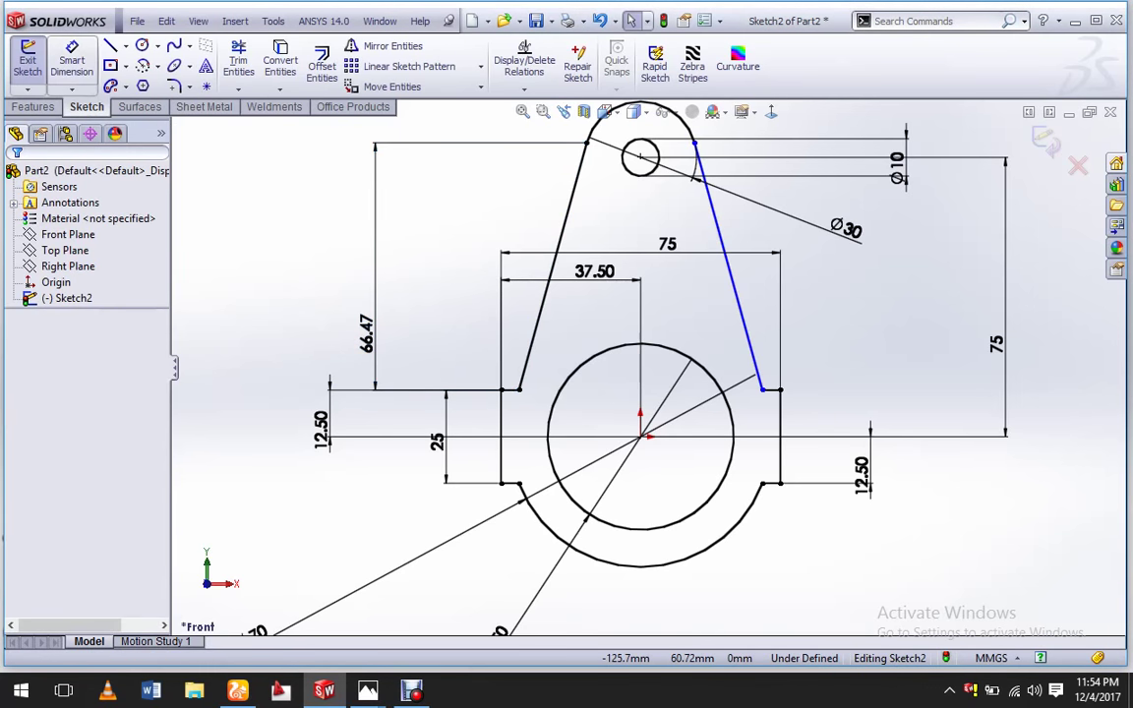
left_click(728, 265)
left_click(939, 285)
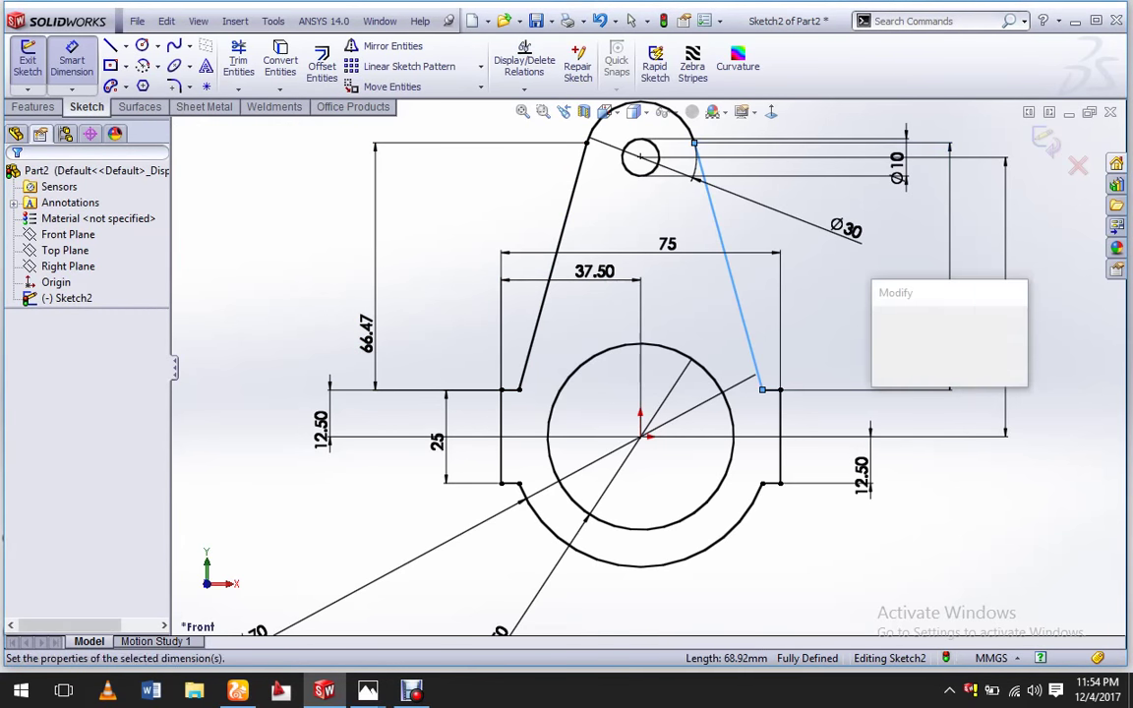
key("Return")
key("Escape")
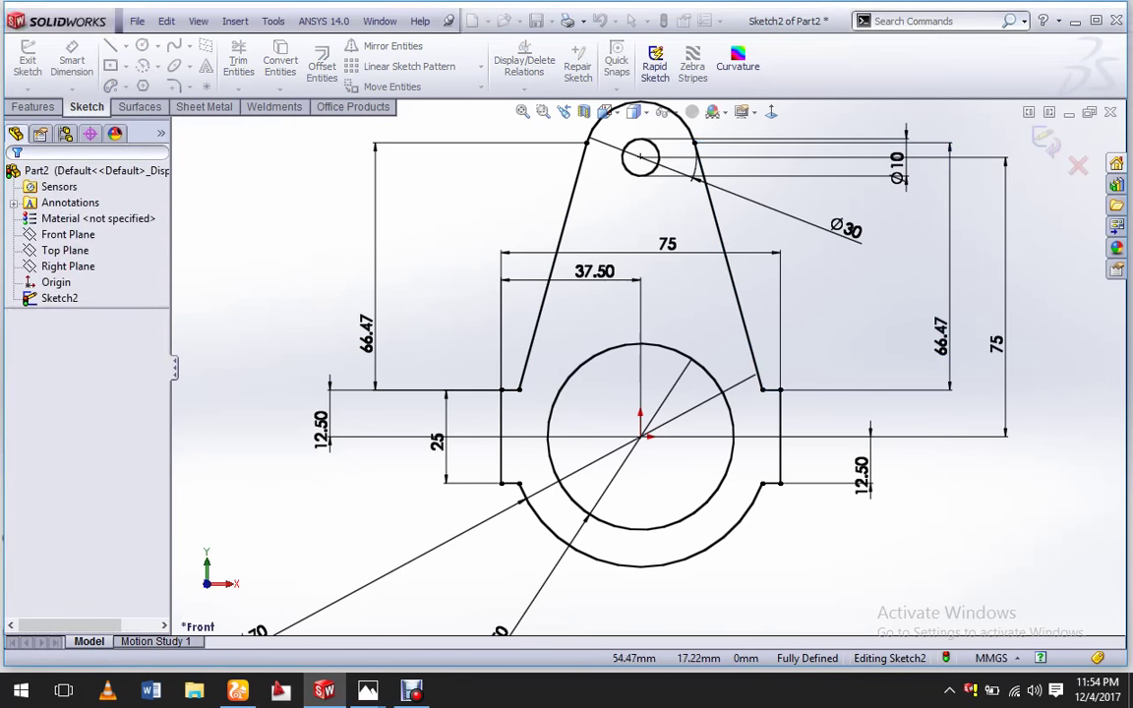
Fit the bracket profile in view and exit Sketch2.
key("f")
key("ctrl+b")
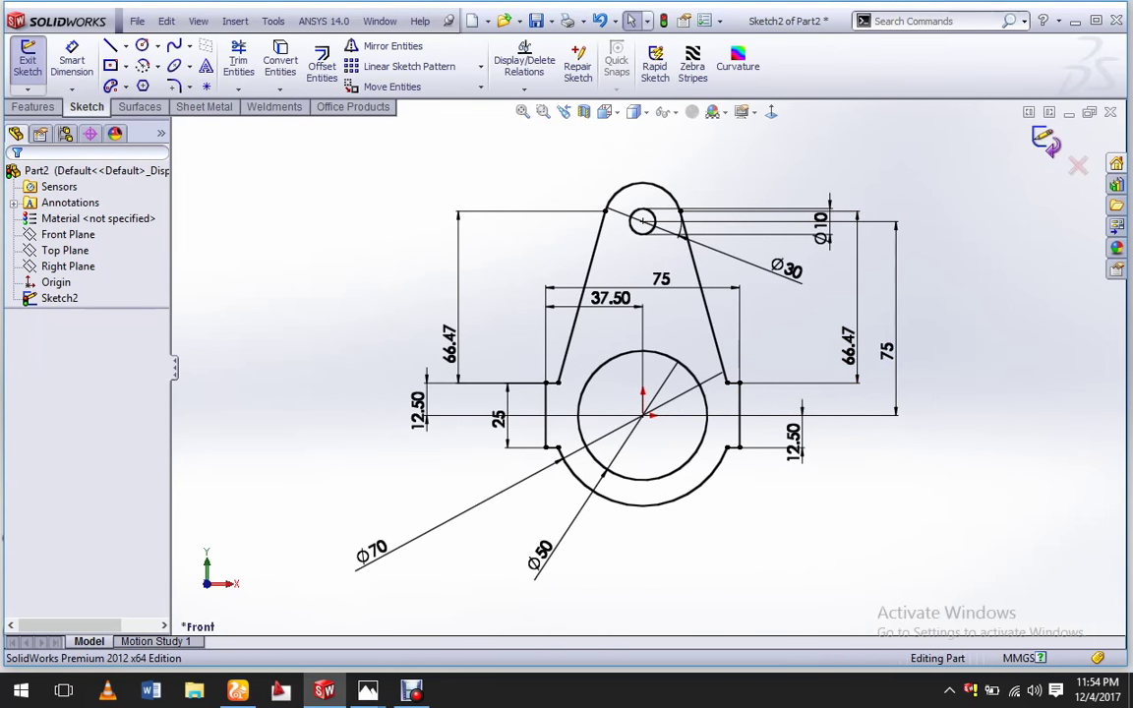
mouse_move(639, 394)
middle_mouse_down()
mouse_move(689, 374)
mouse_move(641, 393)
middle_mouse_up()
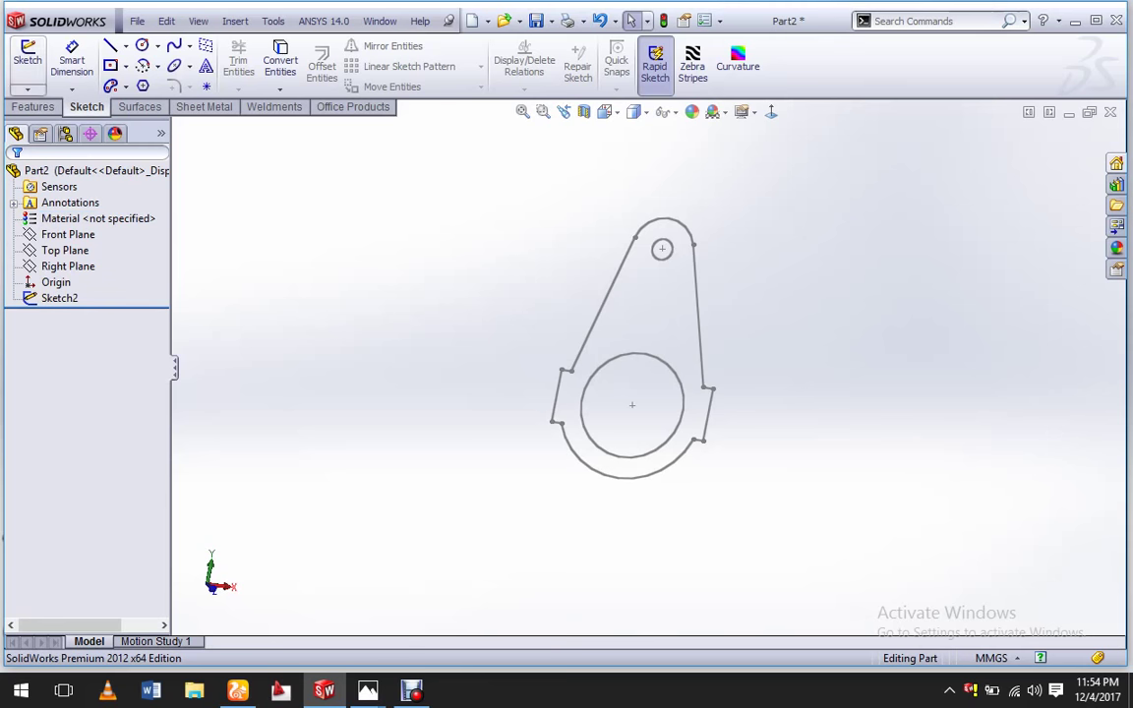
Boss-extrude the bracket sketch 10 mm blind into Boss-Extrude1 and orbit the solid plate.
left_click(33, 106)
left_click(34, 66)
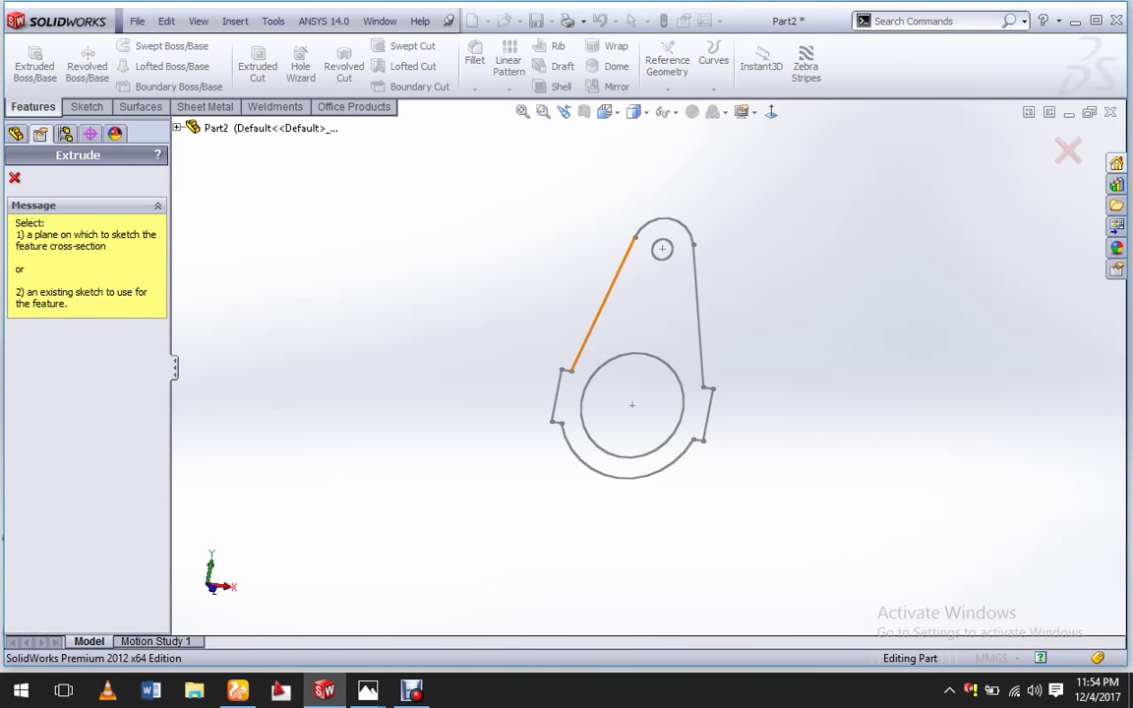
left_click(602, 304)
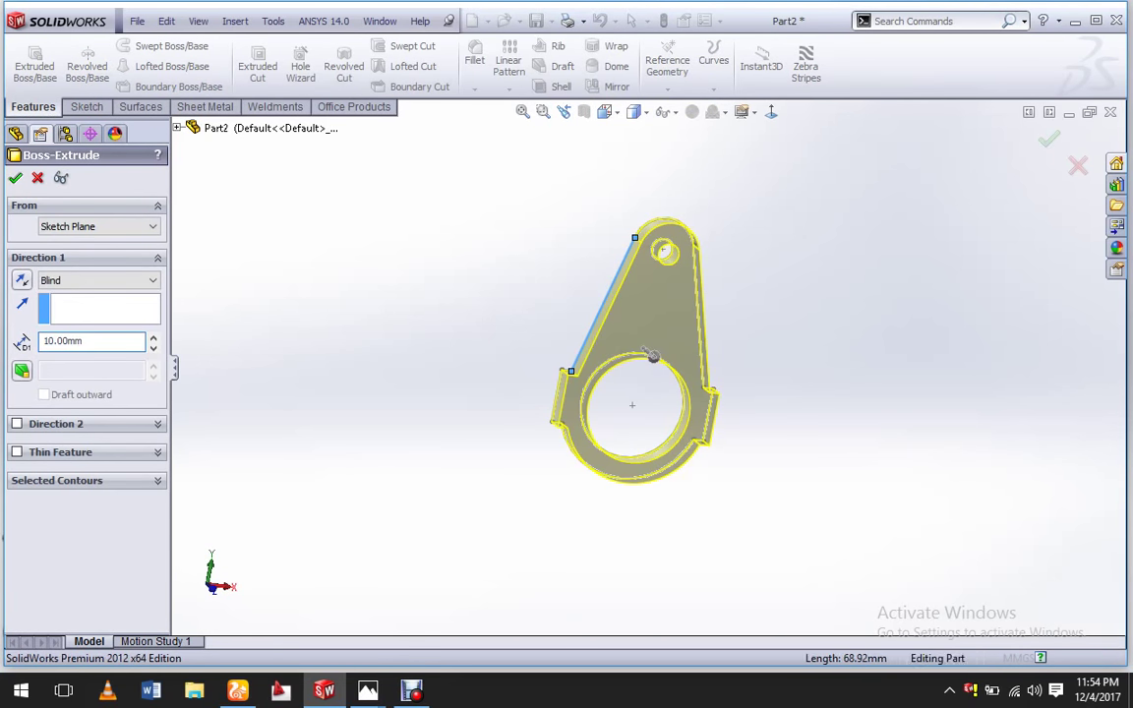
key("Return")
mouse_move(653, 356)
middle_mouse_down()
mouse_move(629, 374)
mouse_move(678, 317)
mouse_move(599, 394)
middle_mouse_up()
scroll(678, 316, "down", 3)
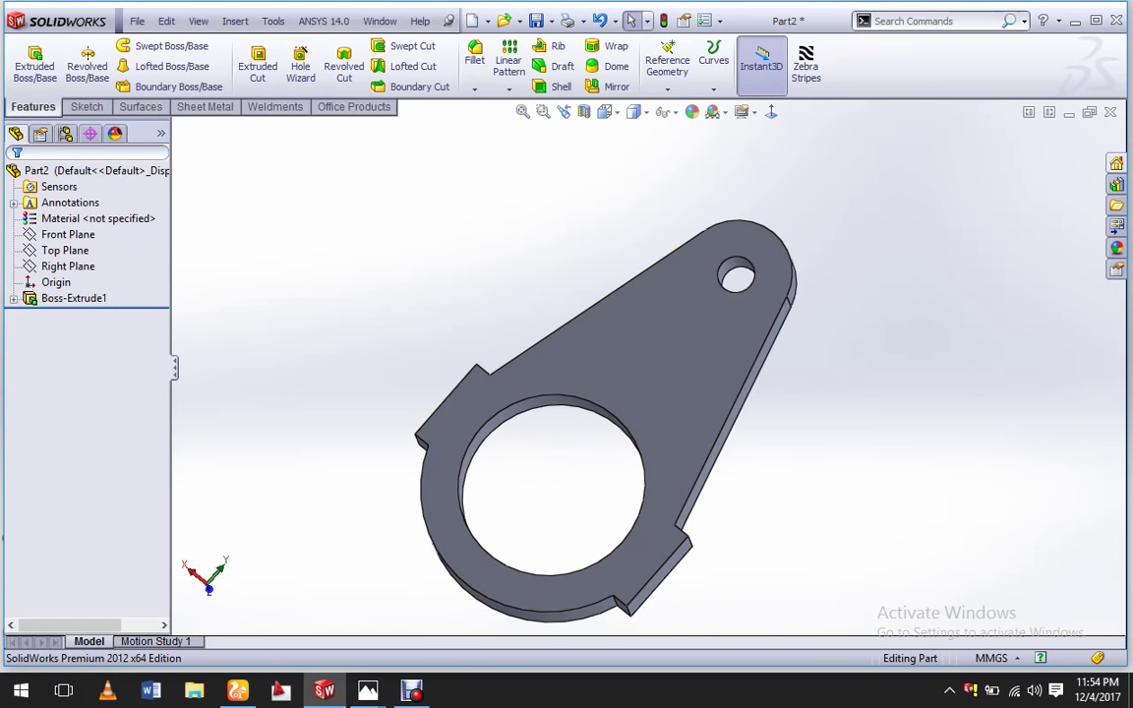
left_click(411, 691)
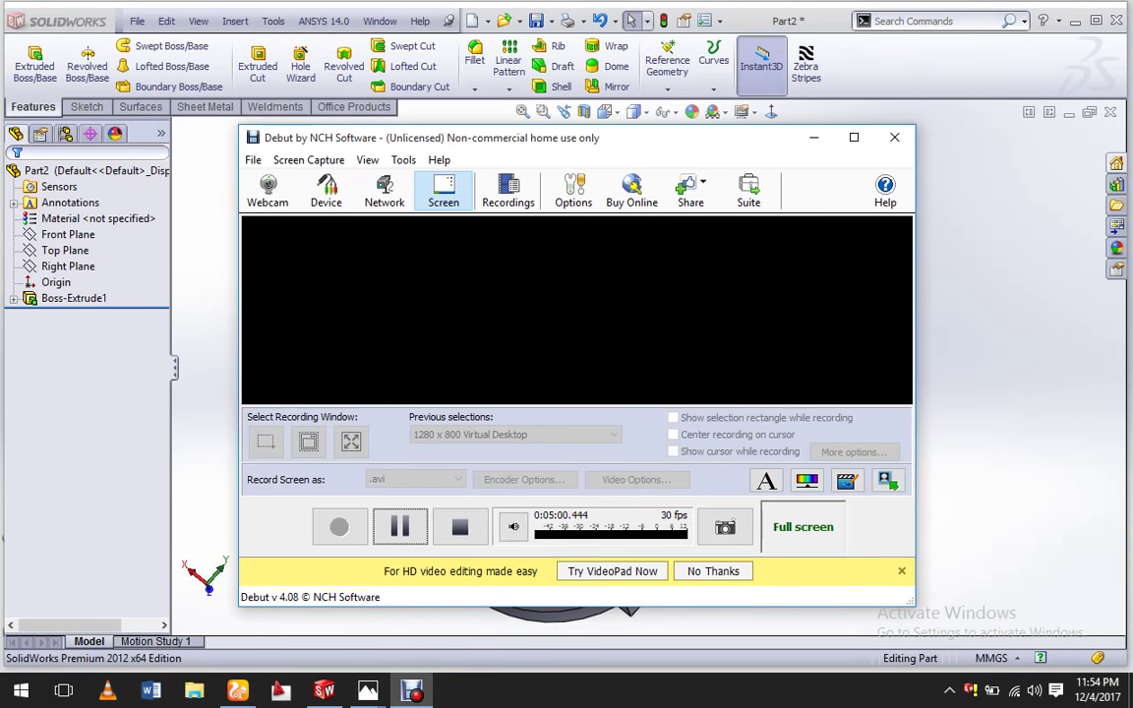